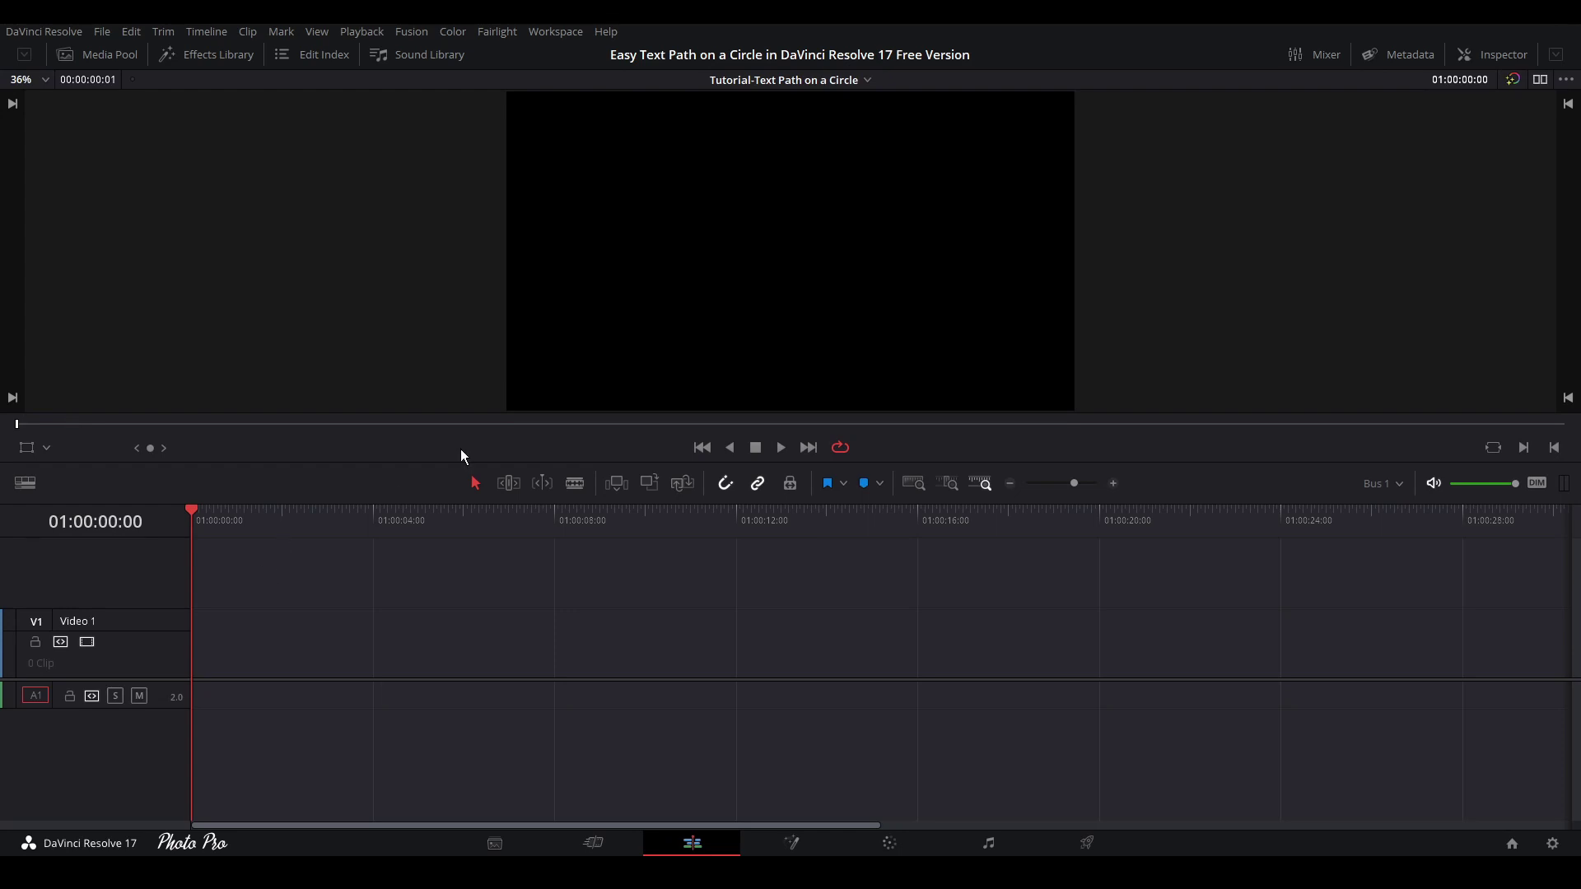
Step: Create a new Fusion Composition named 'Intro 3' and place it at the start of Video 1
left_click(113, 54)
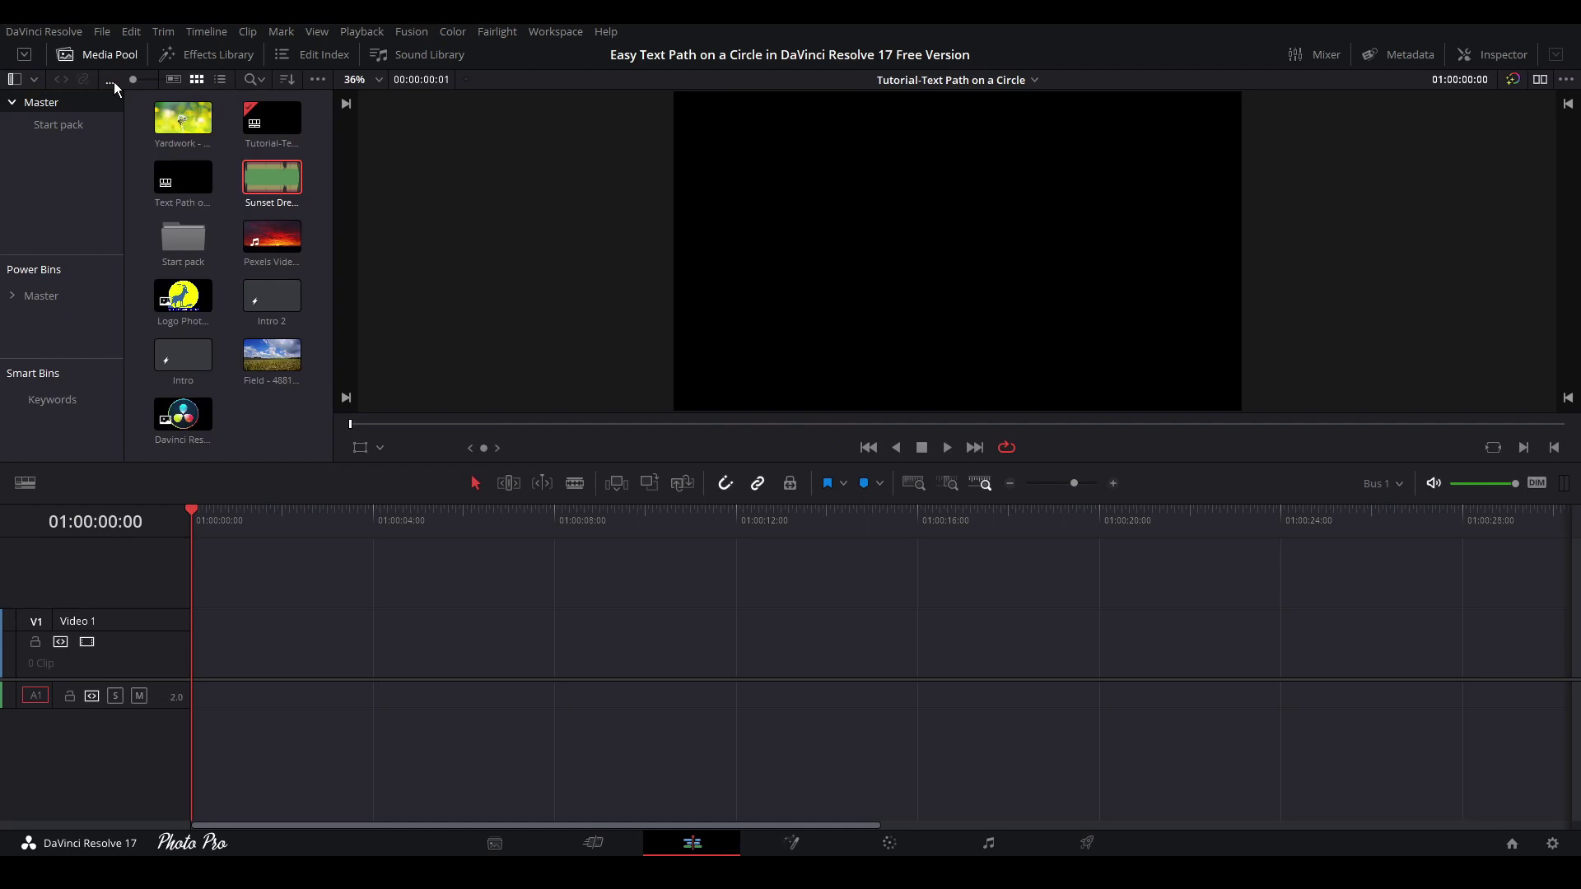
right_click(259, 434)
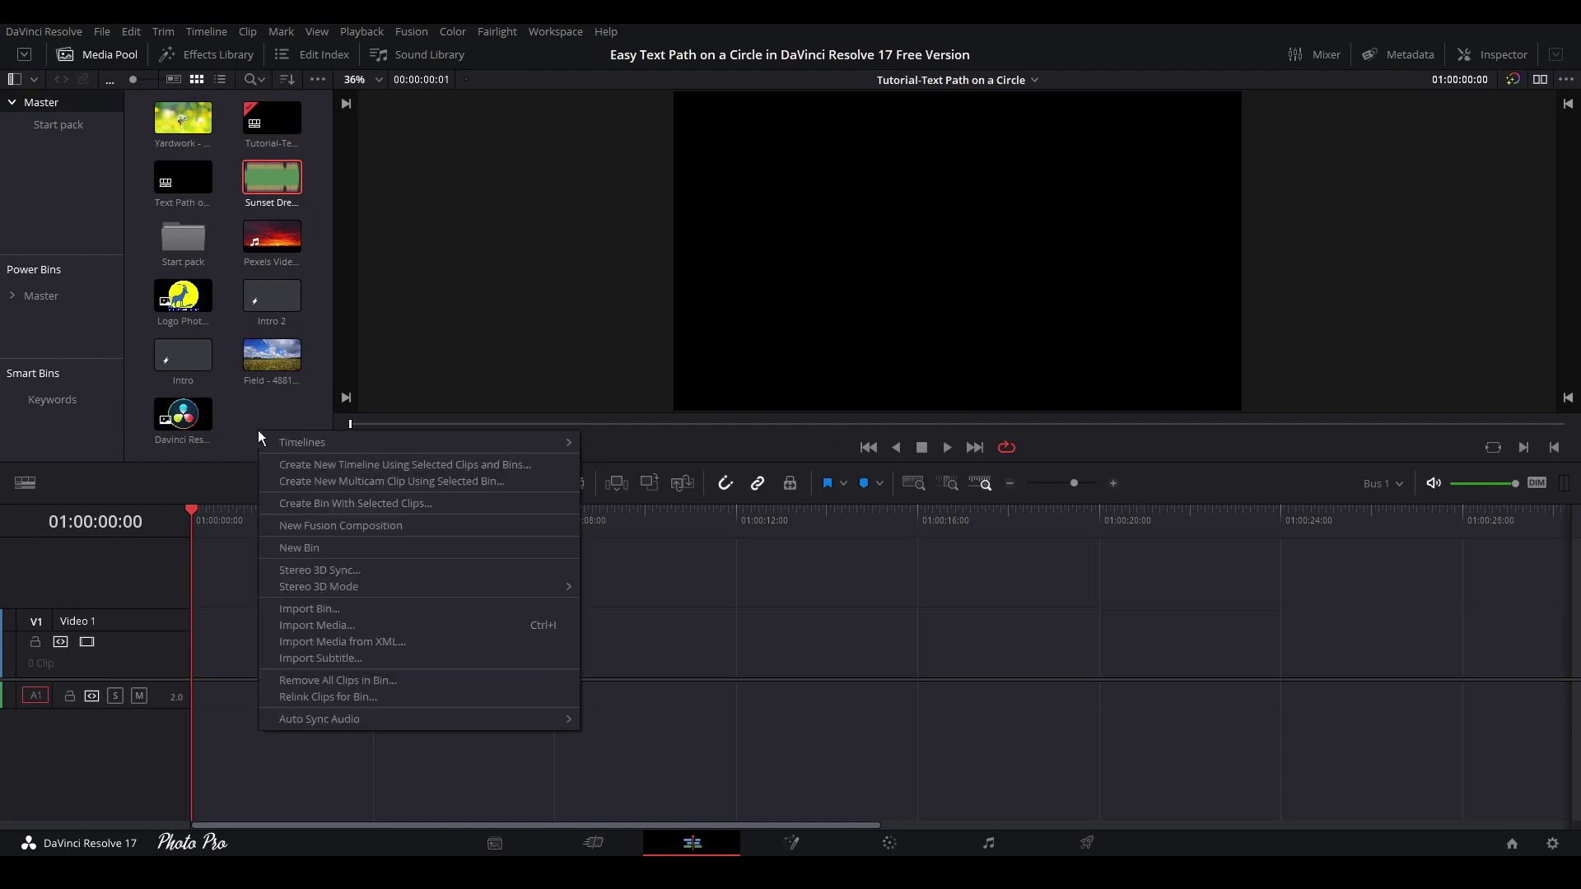
left_click(305, 527)
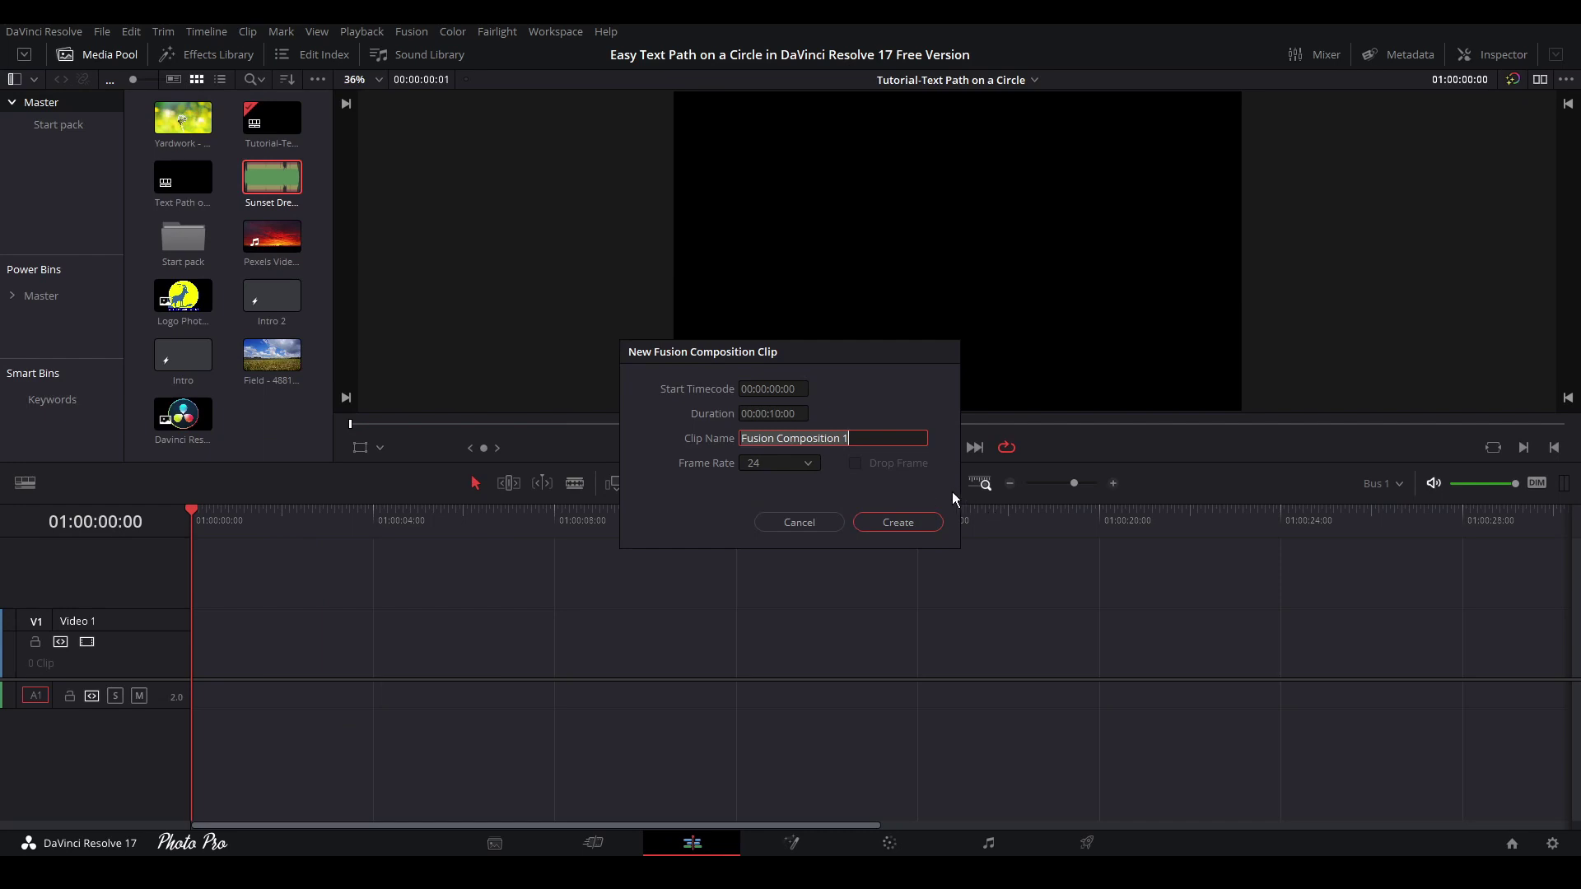
type("In")
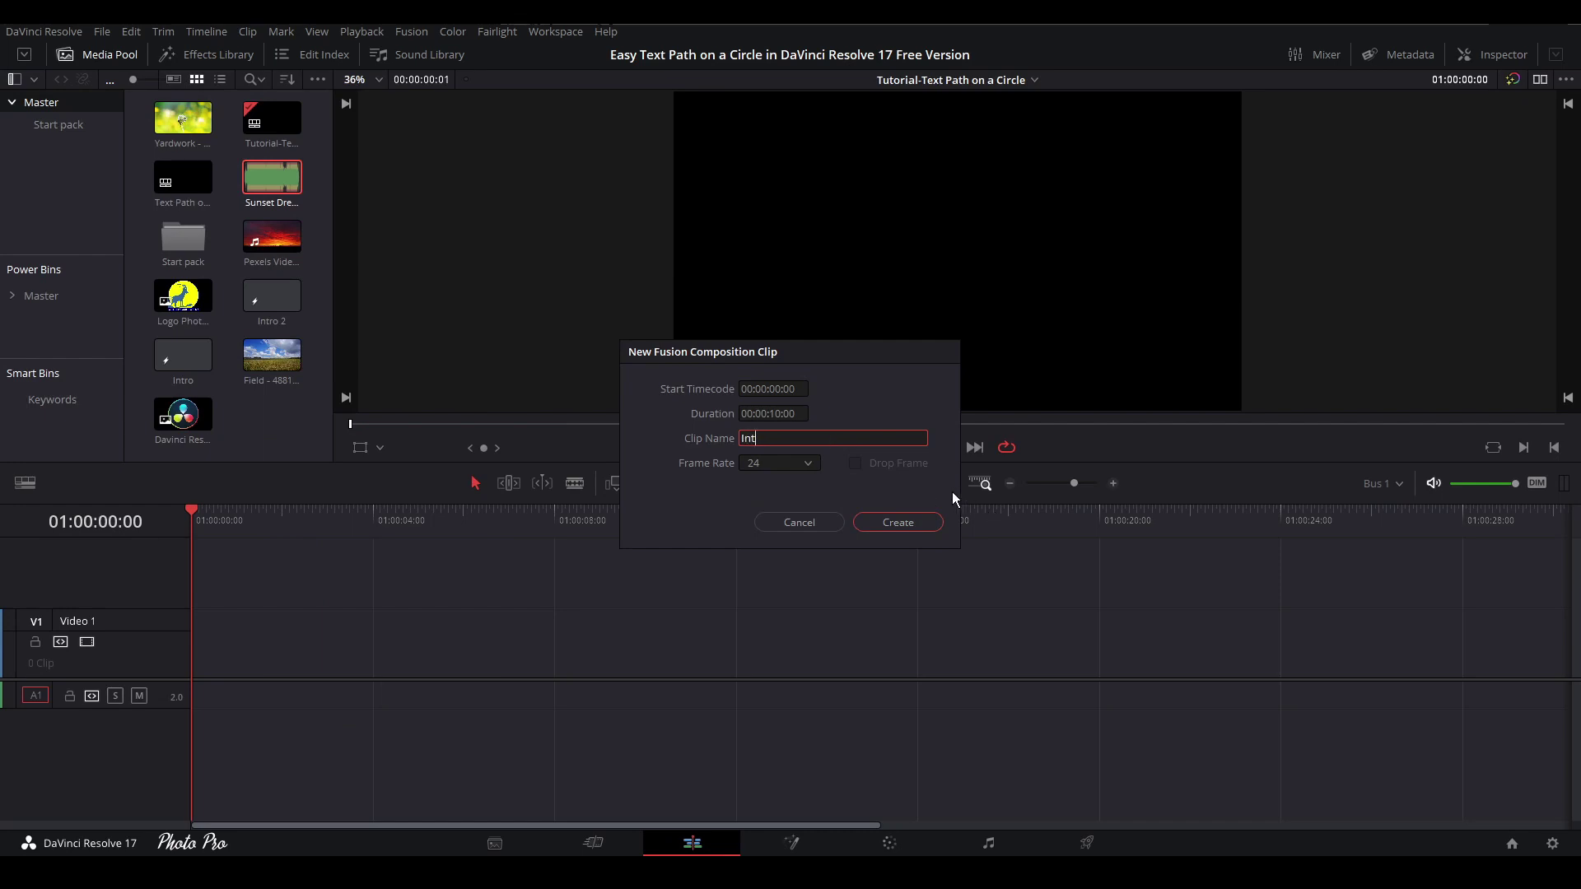
type("tro 3")
key("Return")
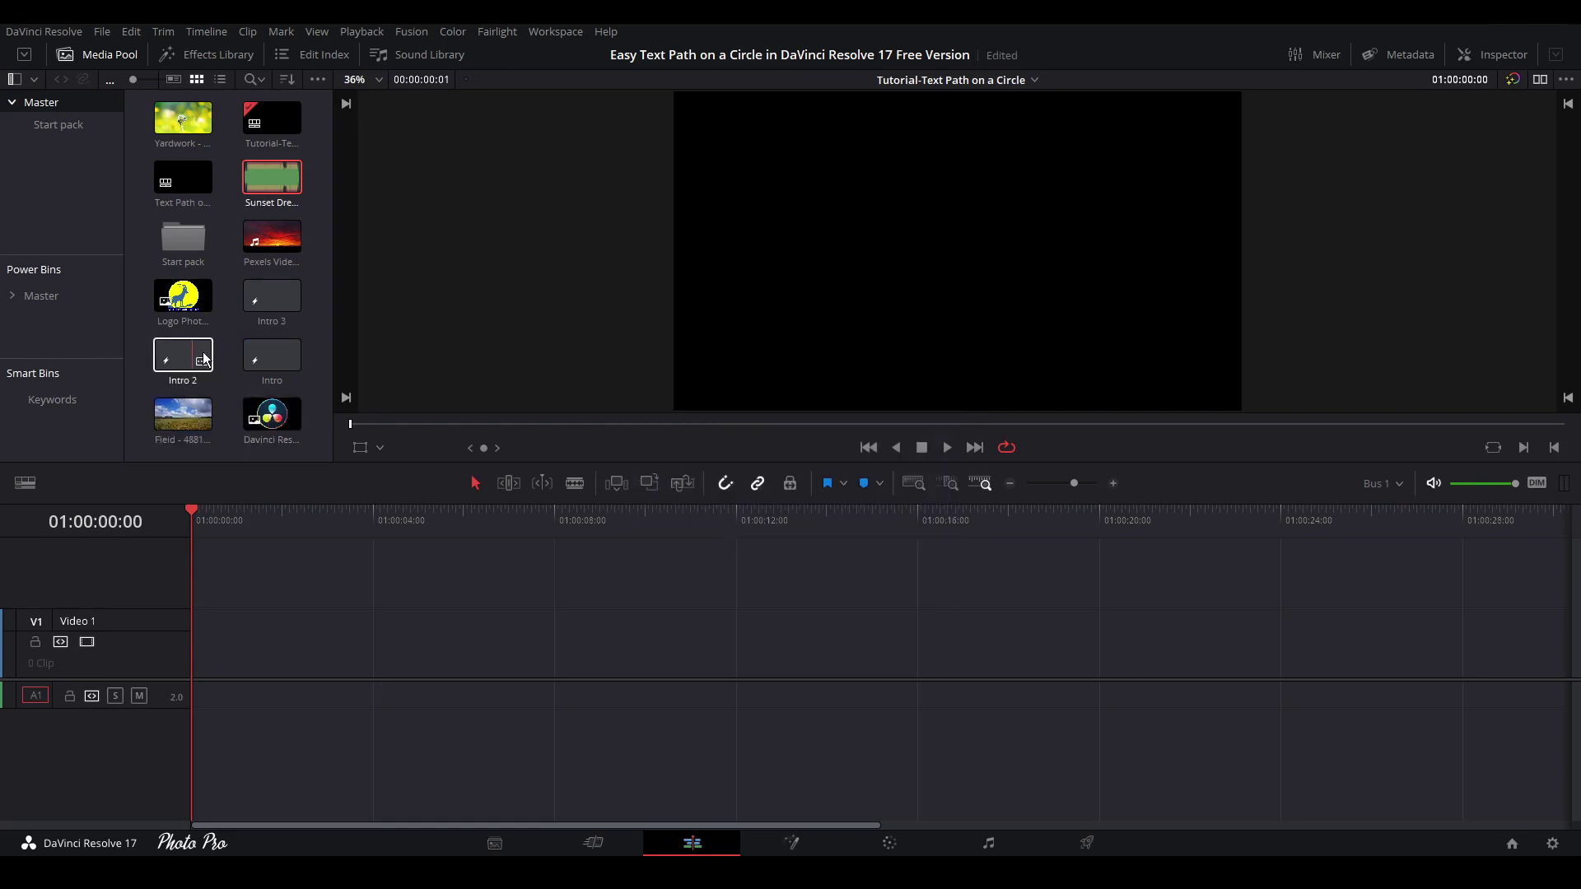
left_click_drag(271, 298, 195, 634)
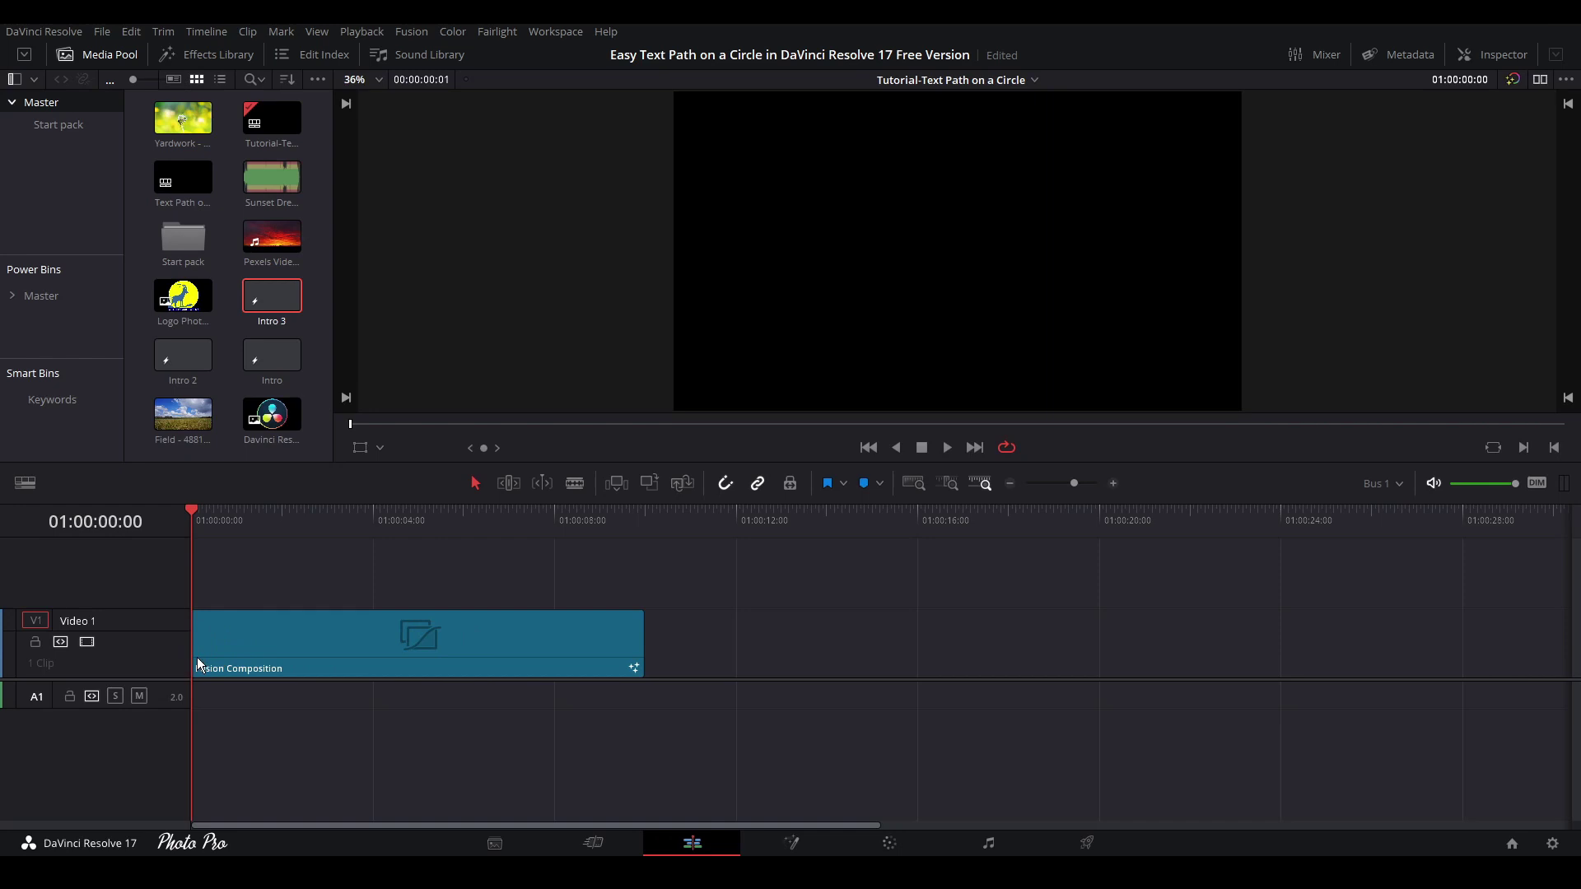
Step: Check the clip's duration in Change Clip Duration and cancel, keeping it at 10 seconds
left_click(97, 54)
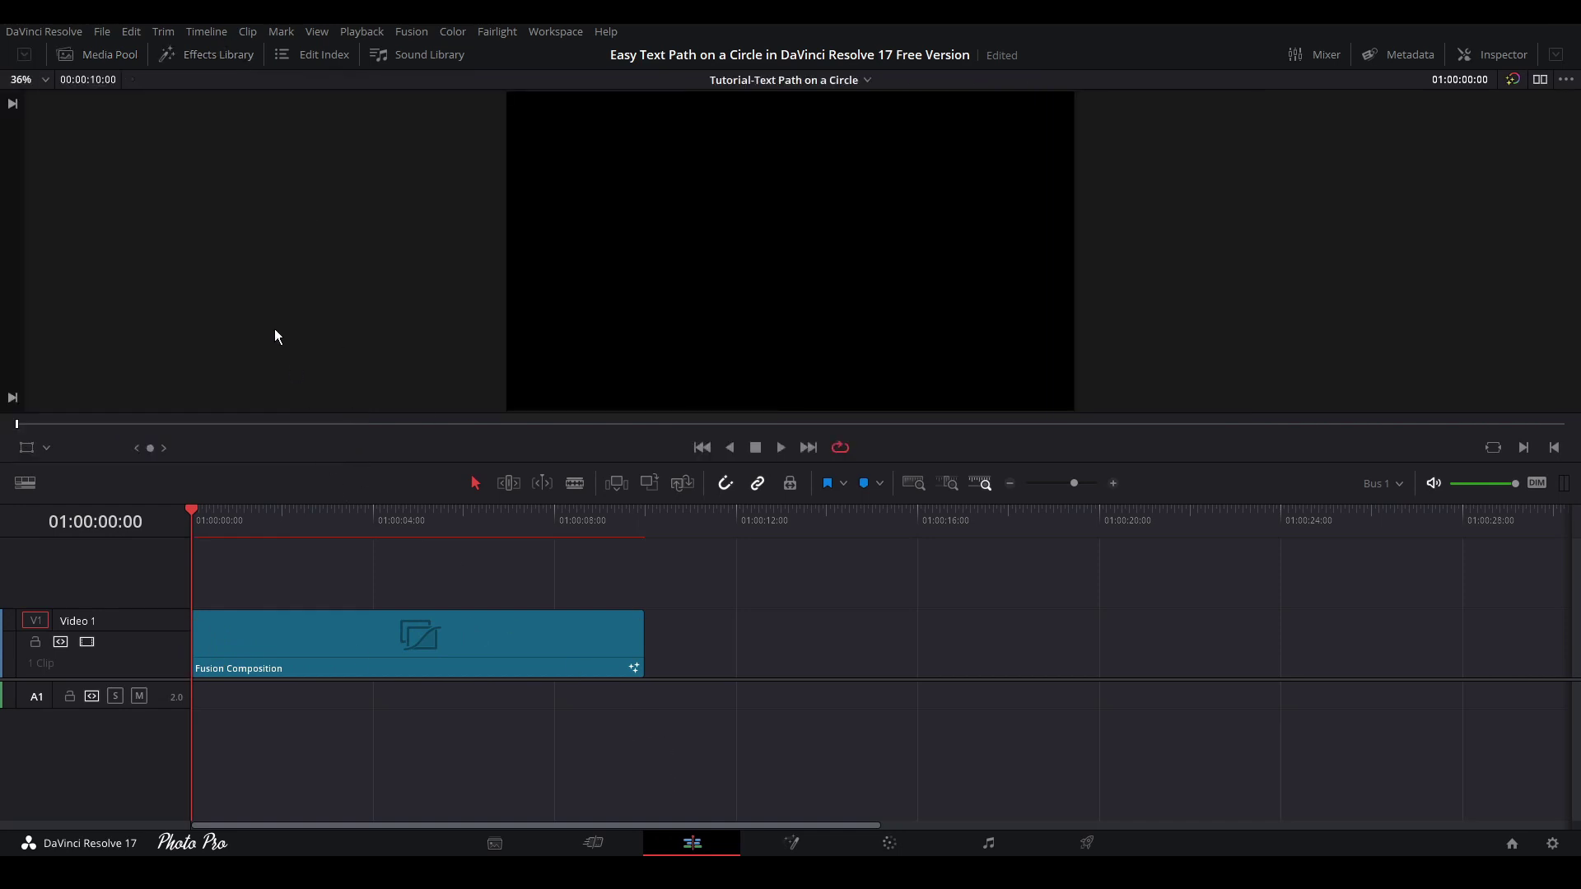
left_click(383, 519)
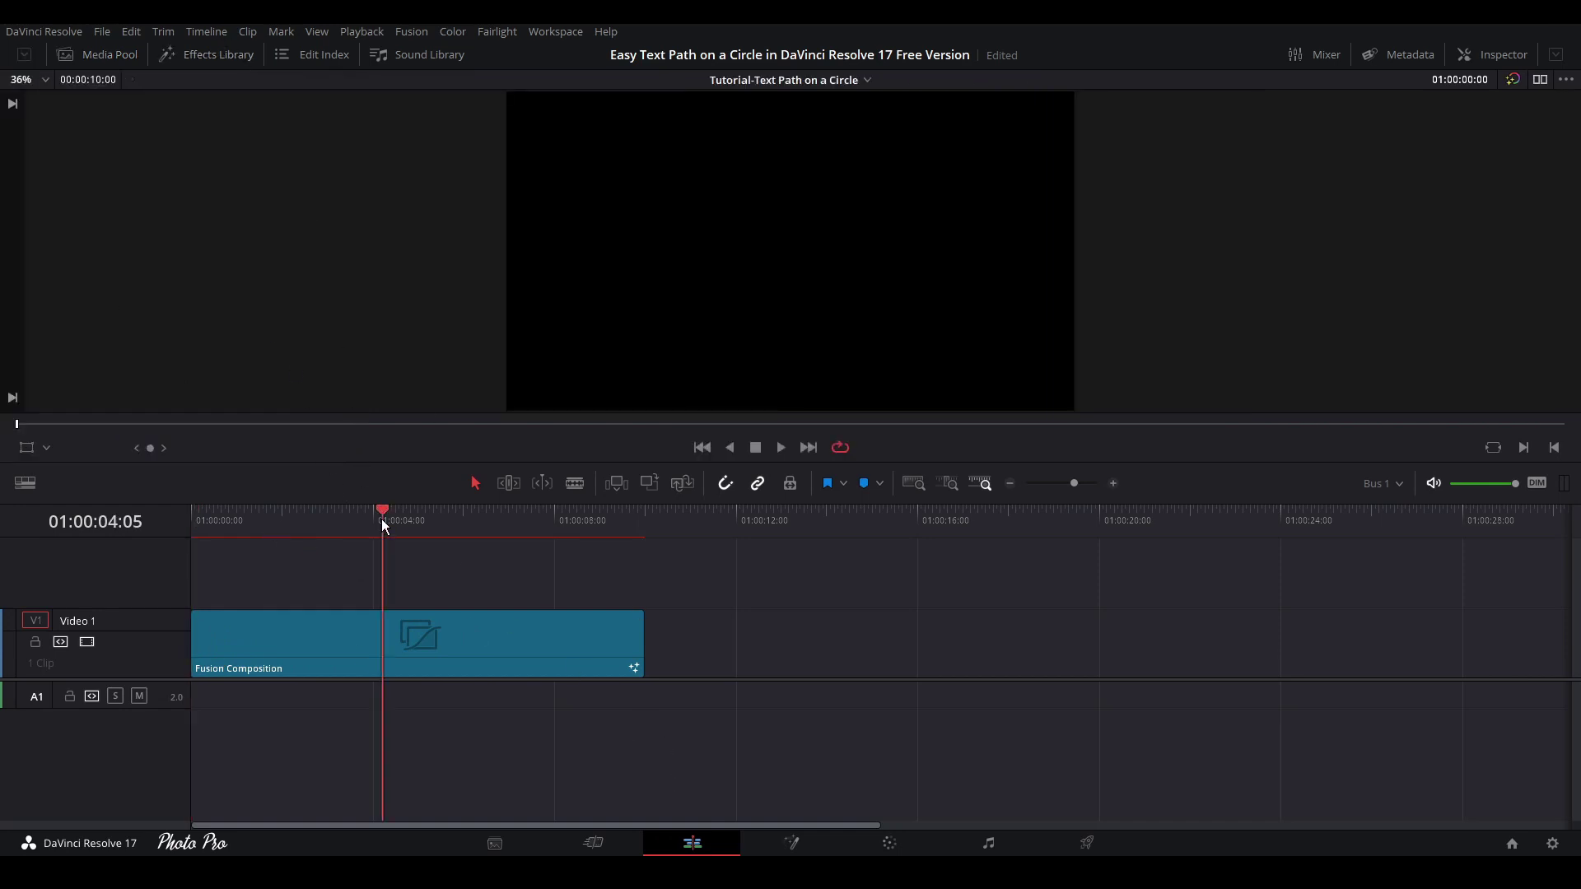
left_click(491, 649)
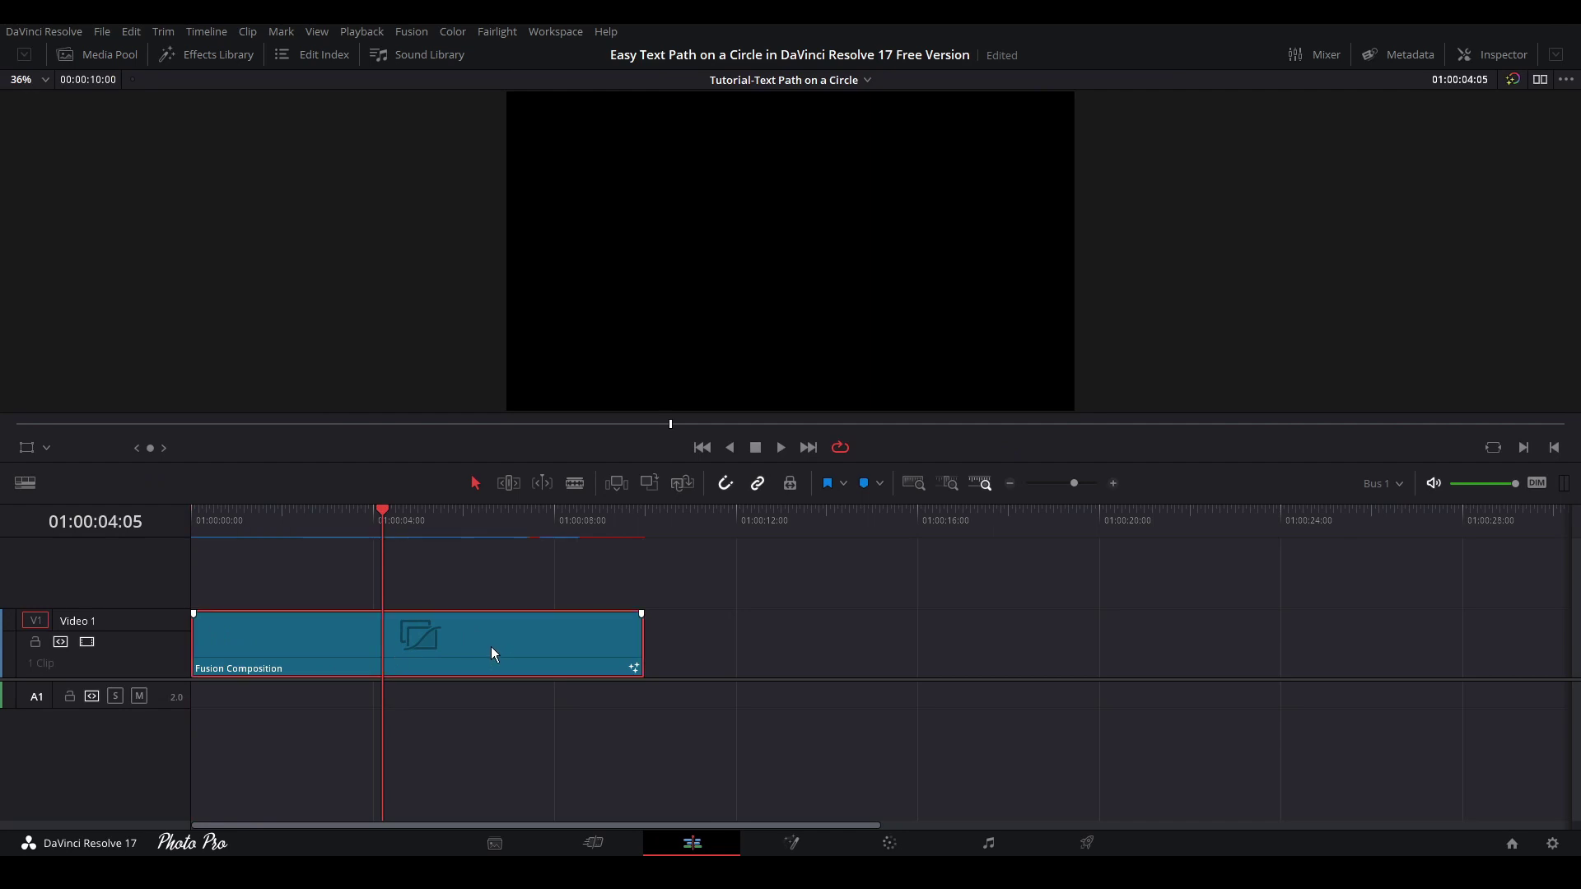
key("ctrl+d")
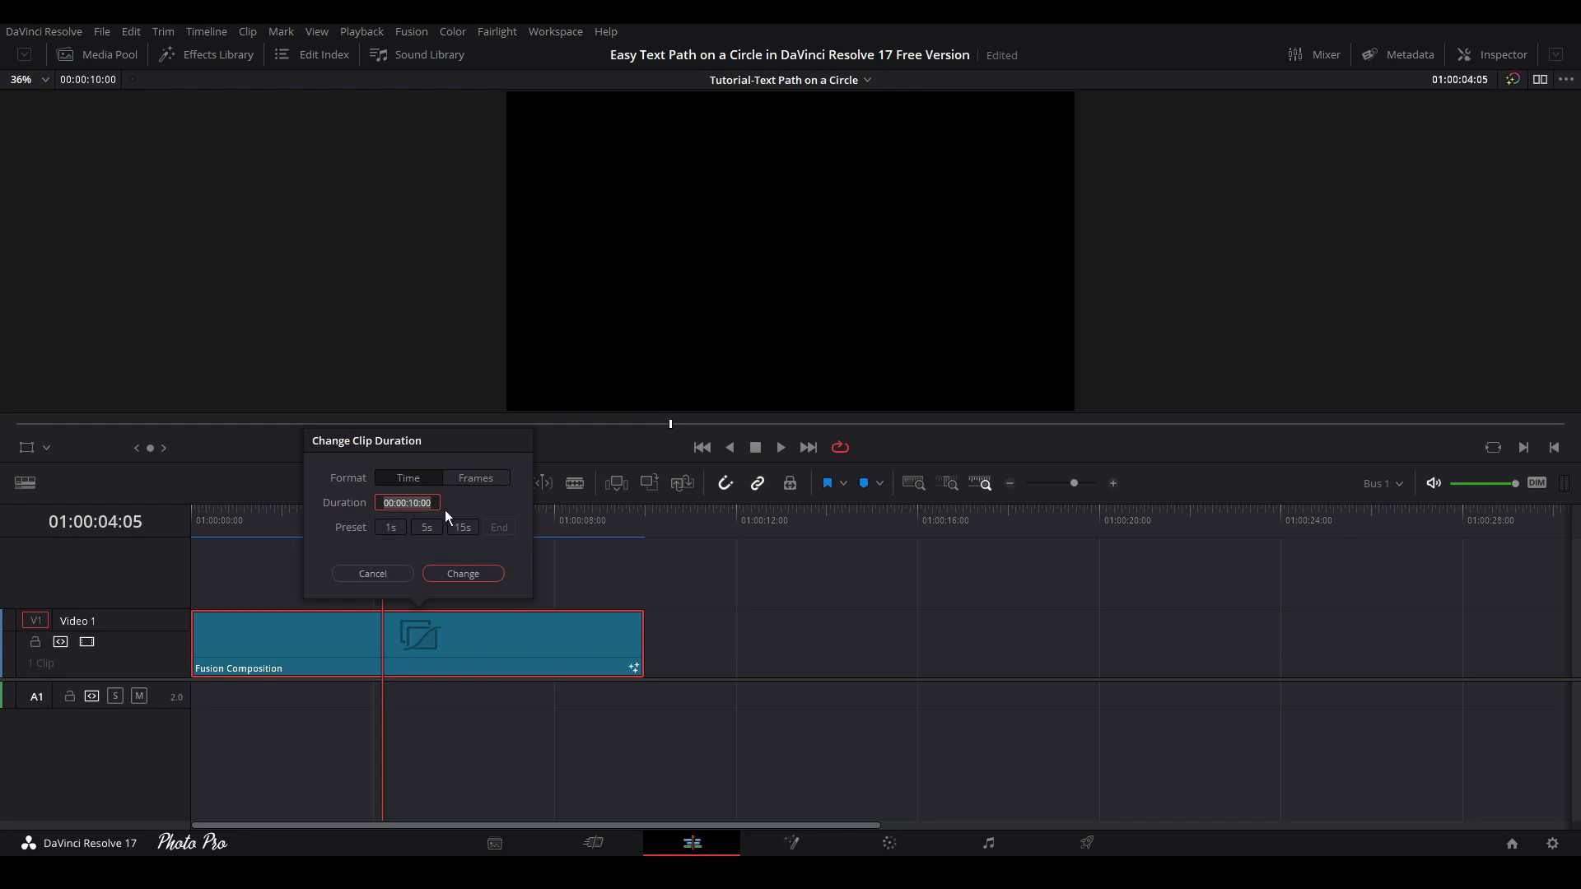
left_click(403, 504)
left_click(379, 575)
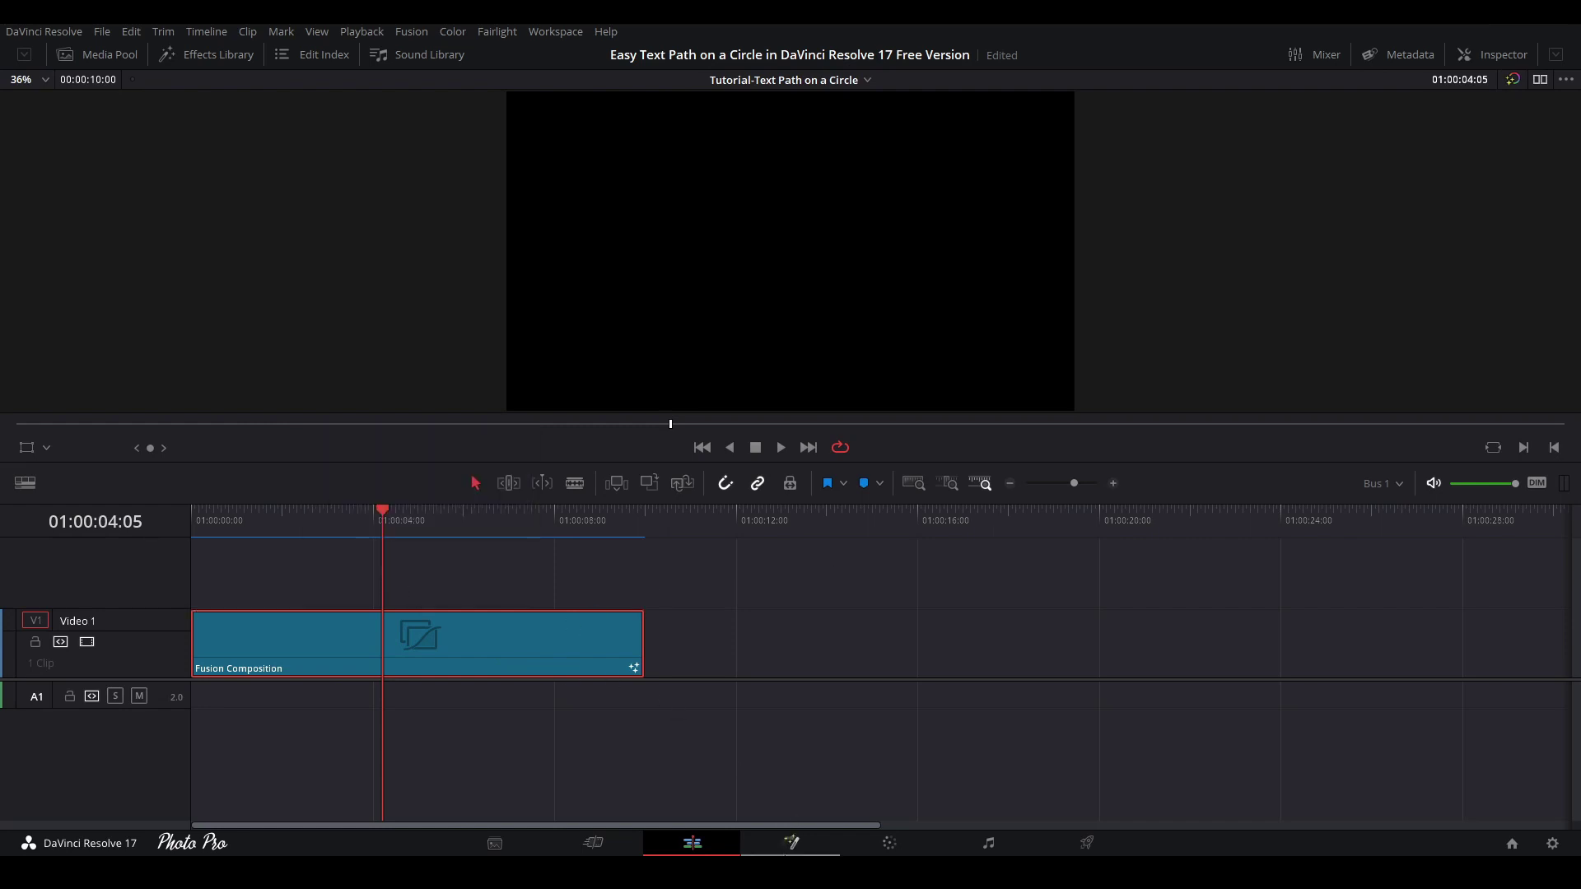
Step: On the Fusion page, add a Text1 node and wire it into MediaOut1
left_click(814, 850)
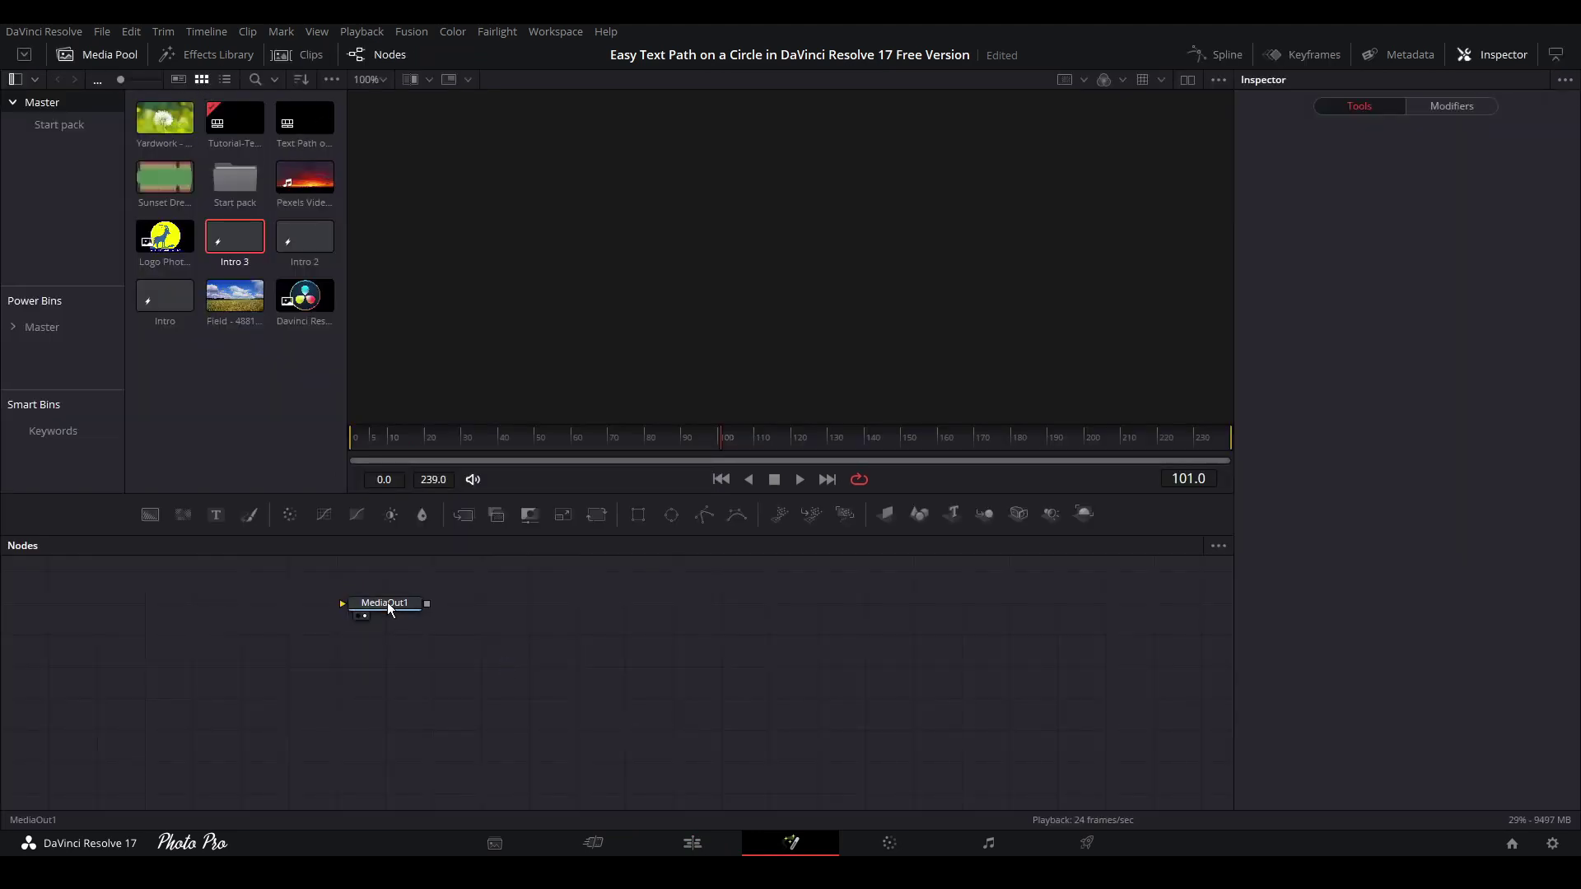
left_click_drag(390, 608, 1063, 703)
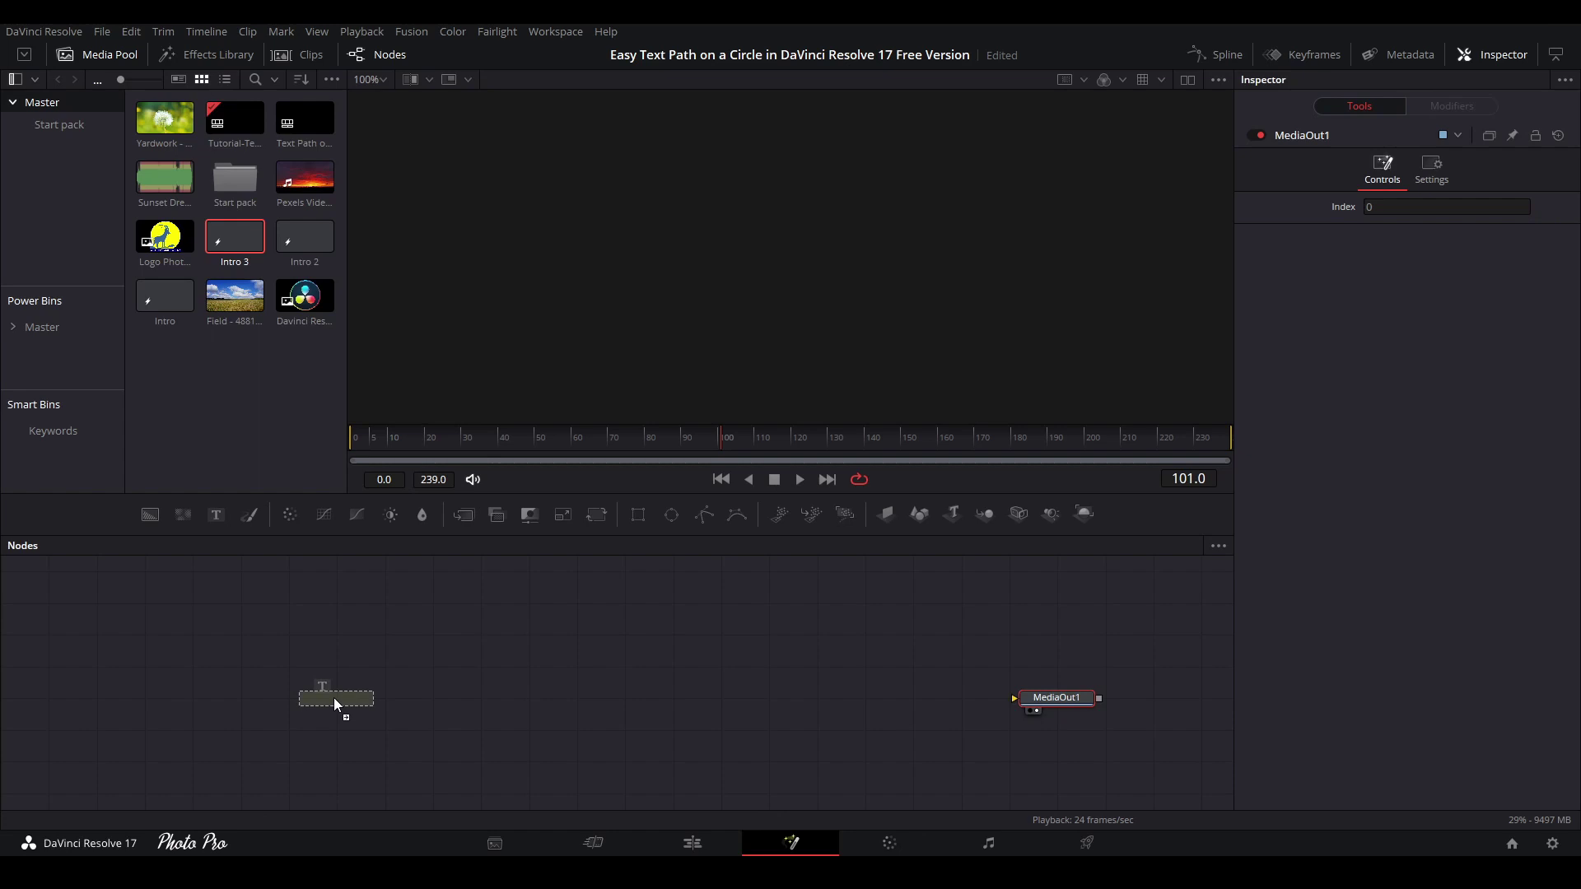
left_click_drag(334, 699, 333, 699)
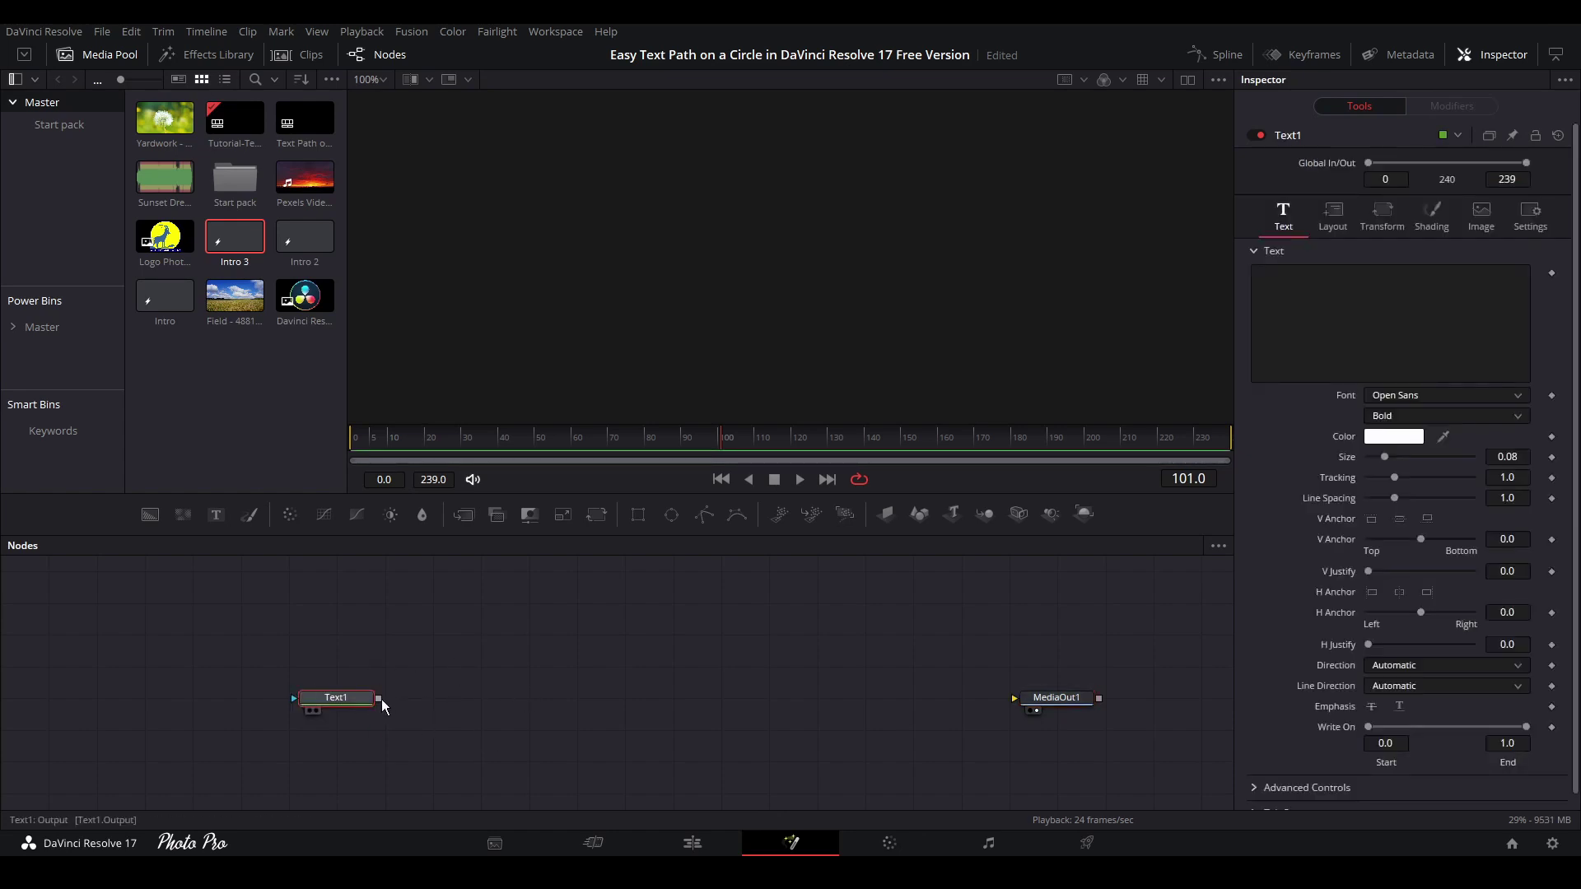
left_click_drag(379, 698, 1048, 702)
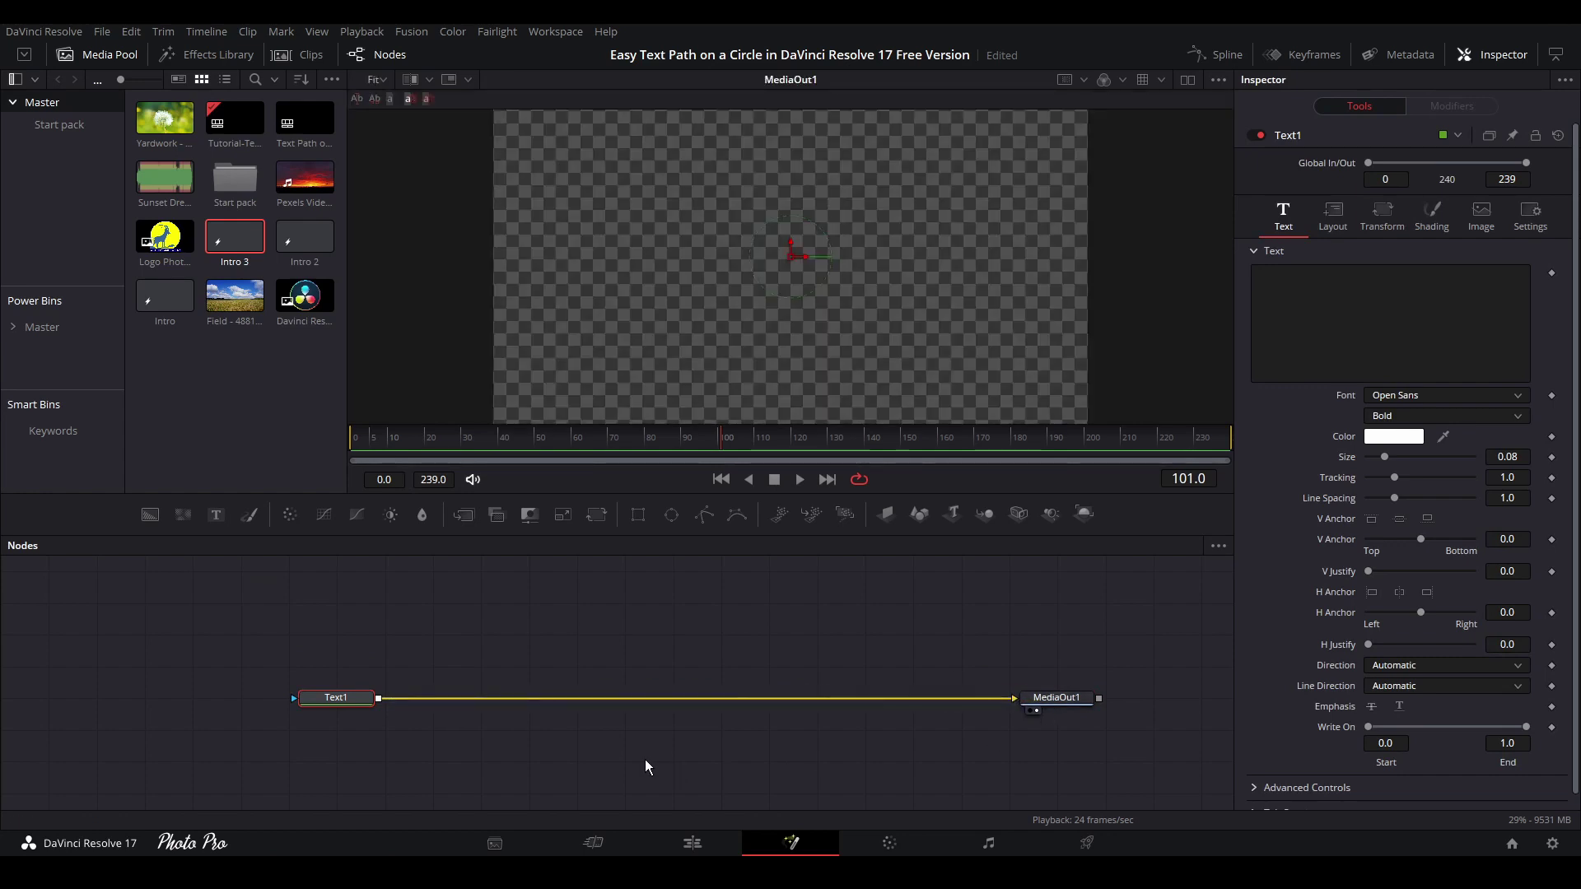
Step: Enter 'DaVinci Resolve 17 Studio' as the Text1 content
left_click(1324, 316)
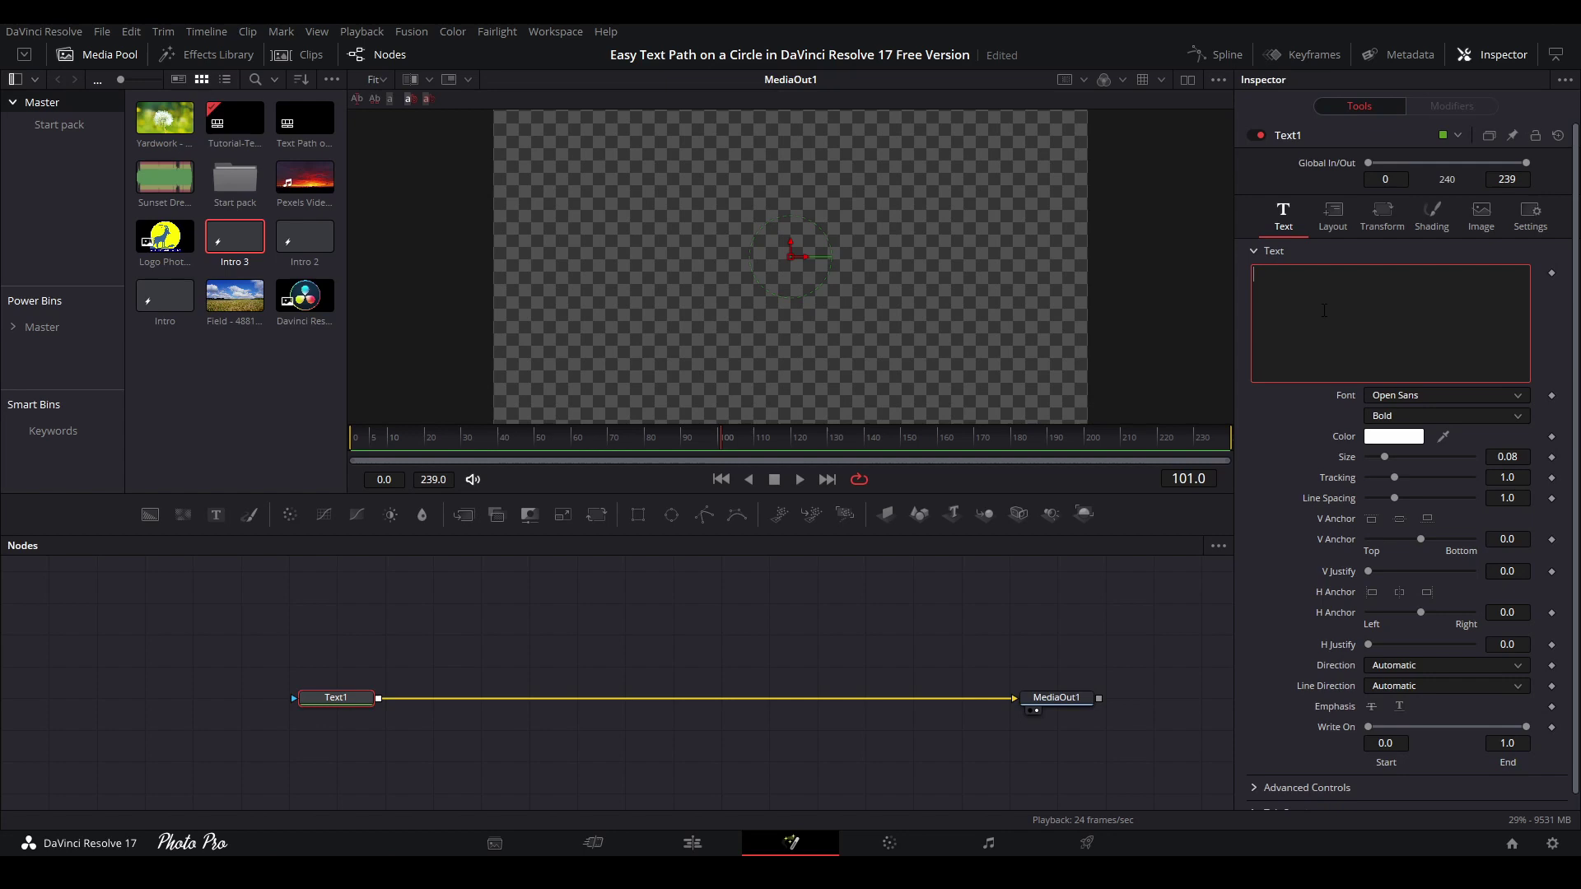
type("DaVii")
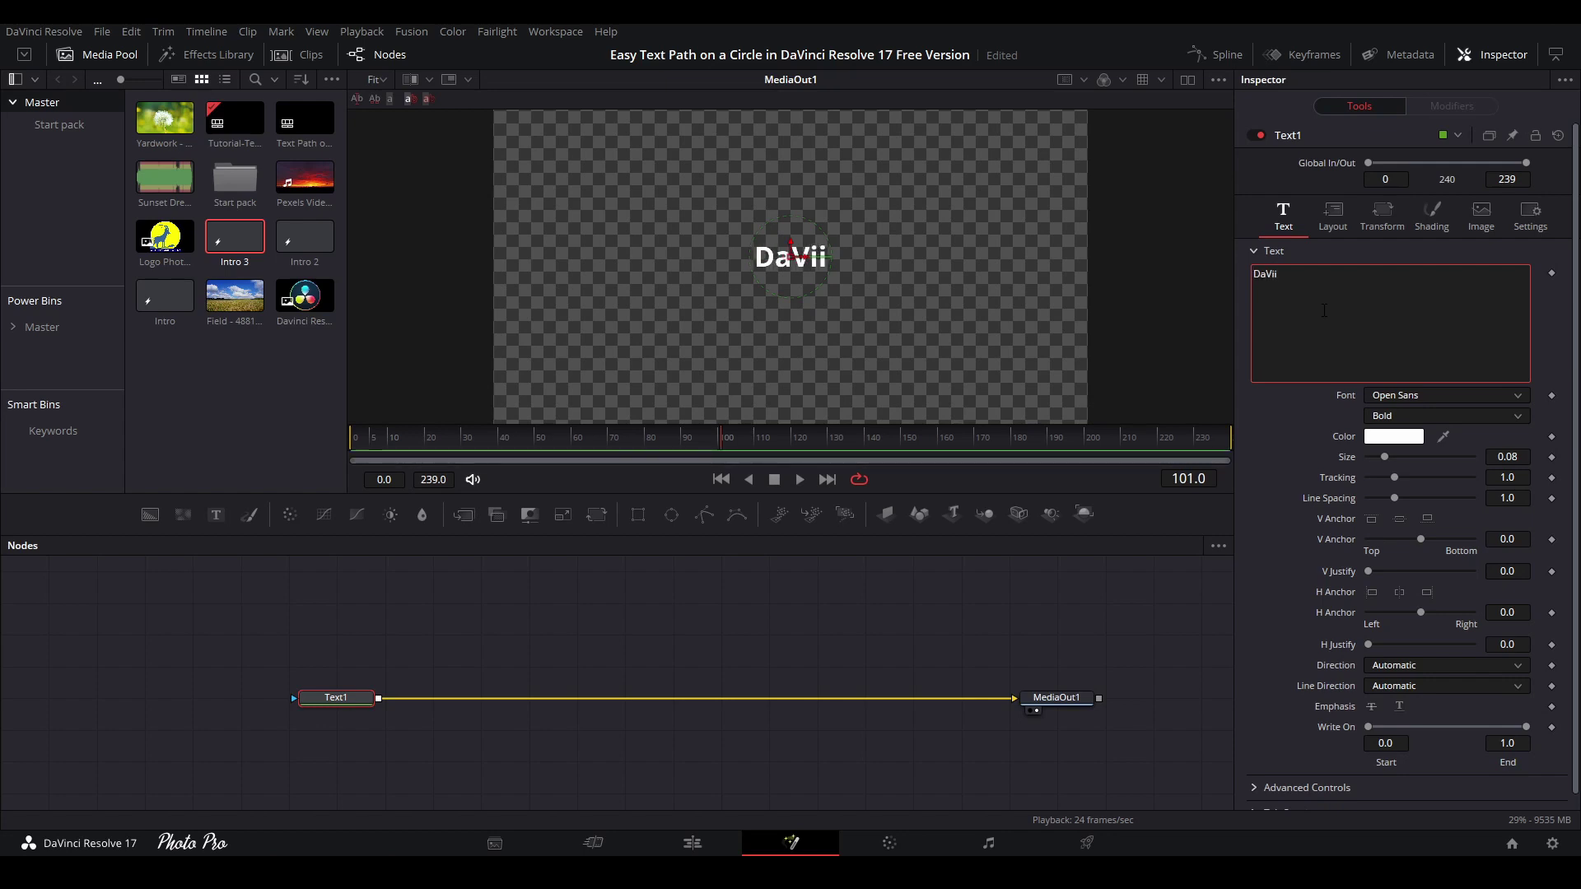
key("BackSpace")
type("nci Resolv")
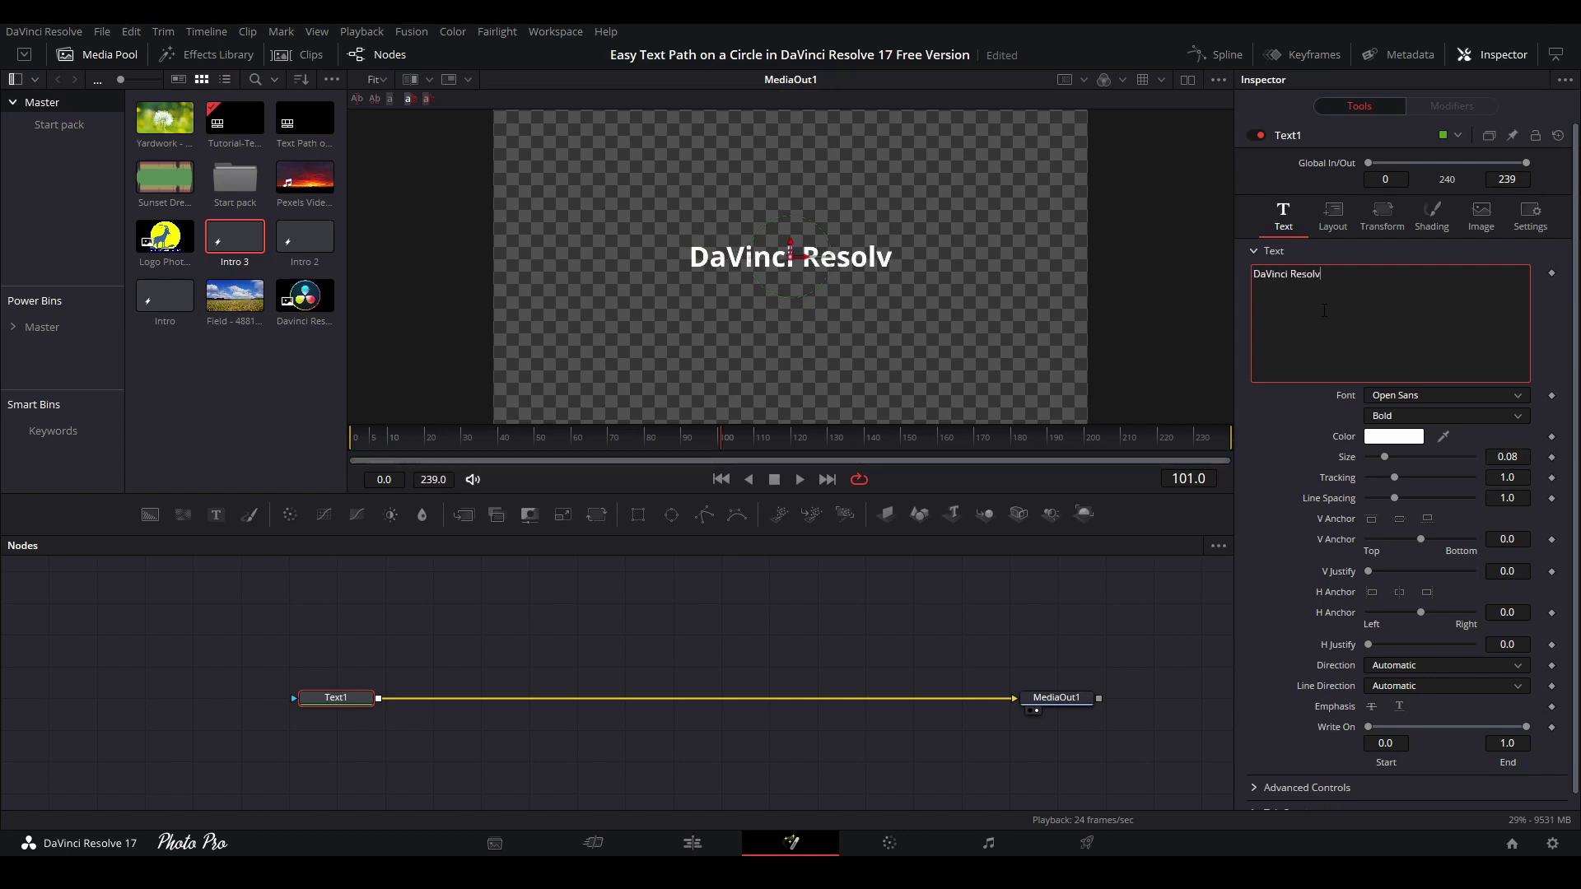
type("e 17 Studio")
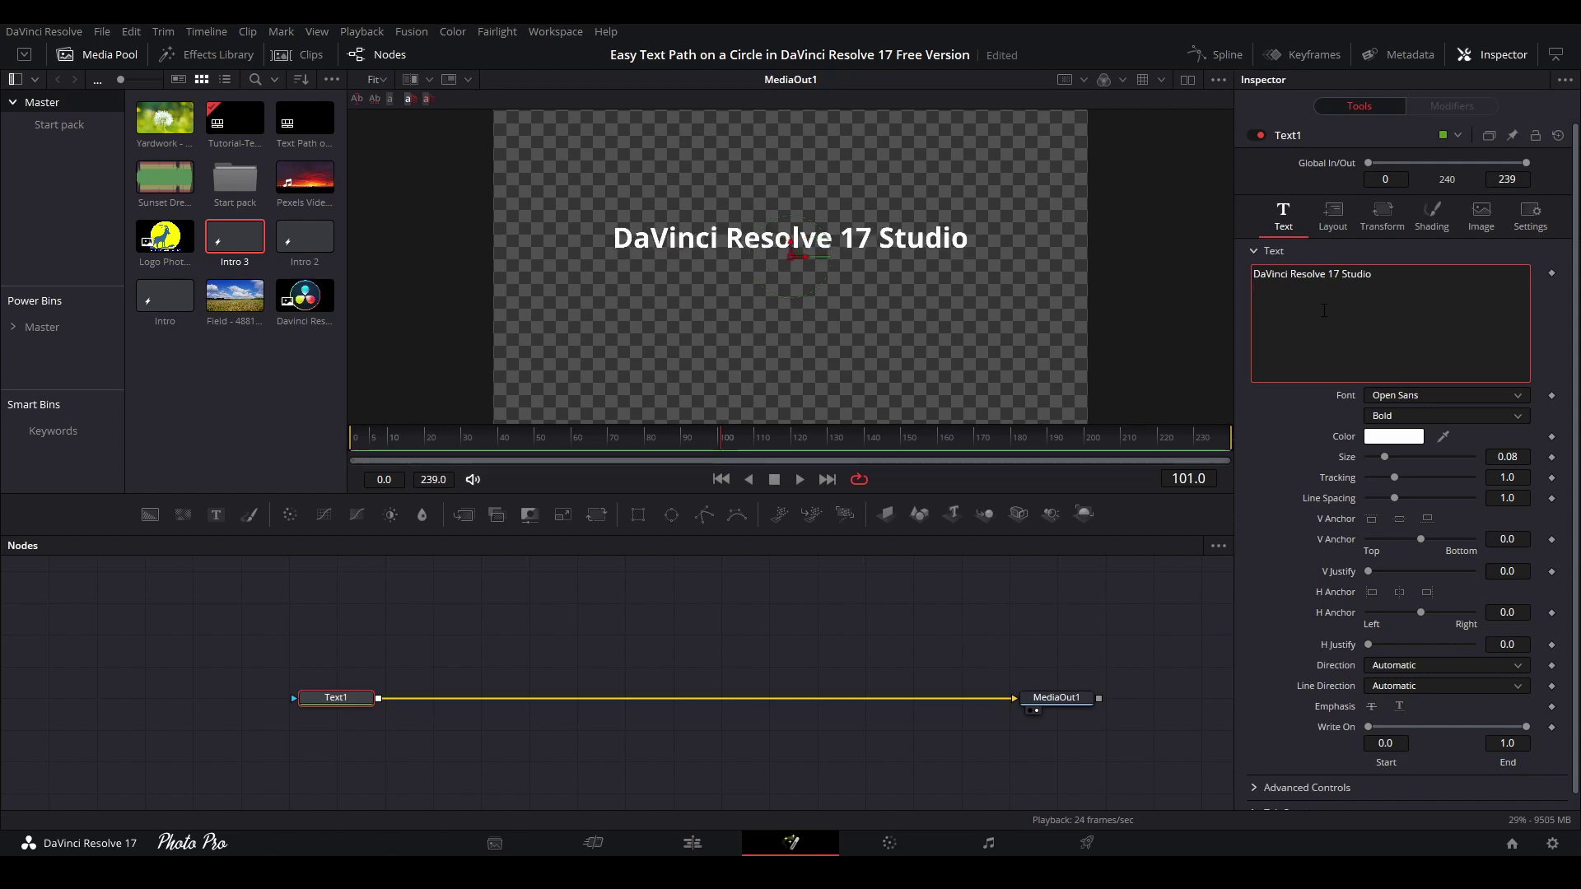
Step: Set the text font to Calibri Bold
left_click(1470, 395)
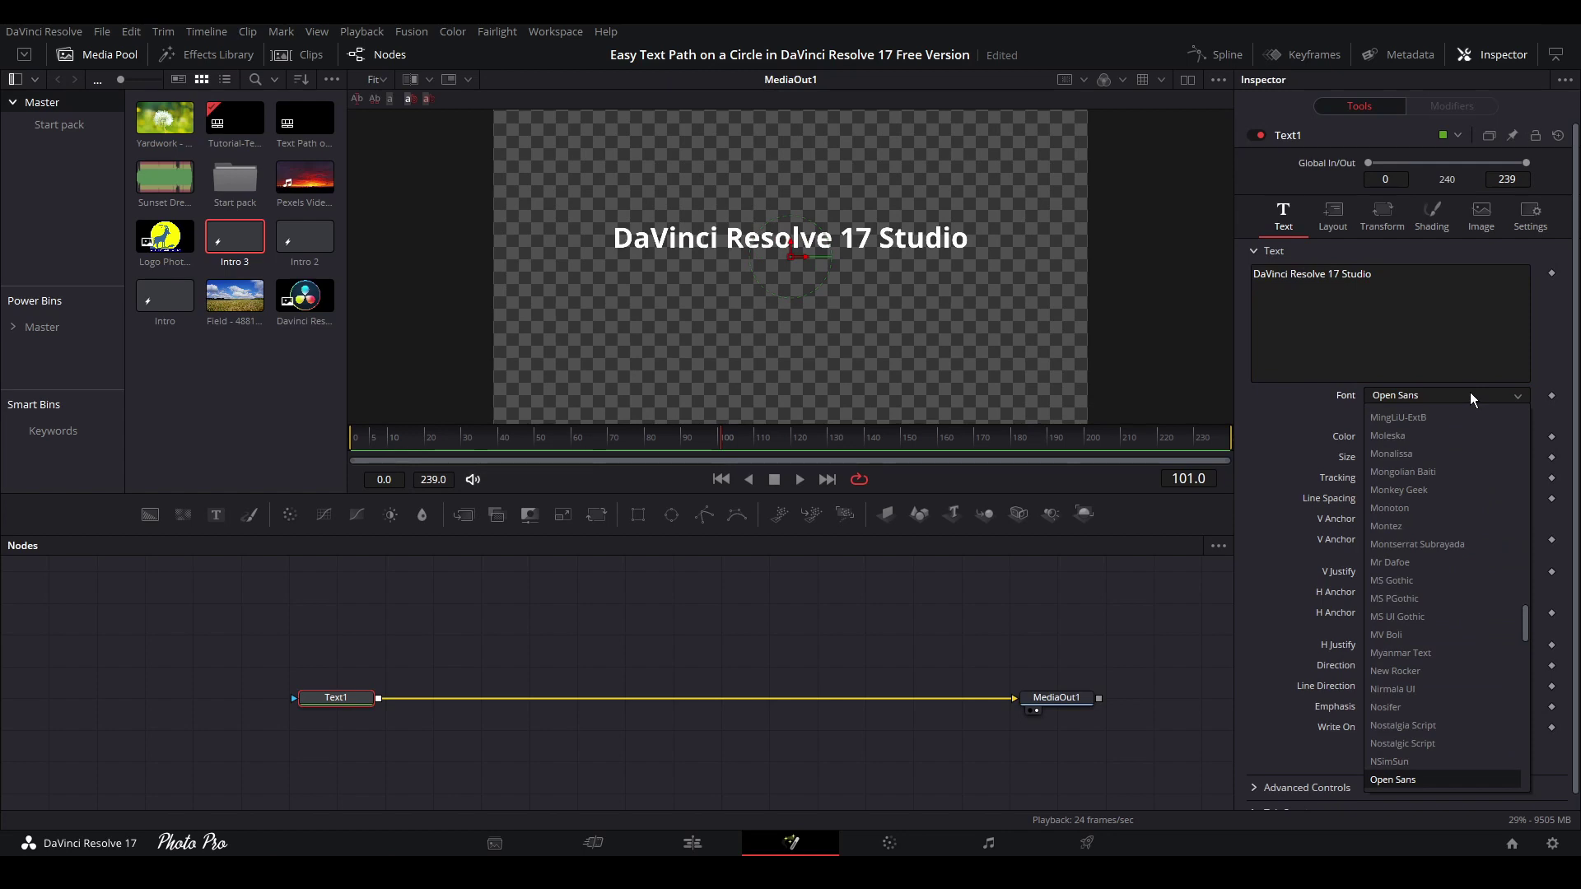
key("d")
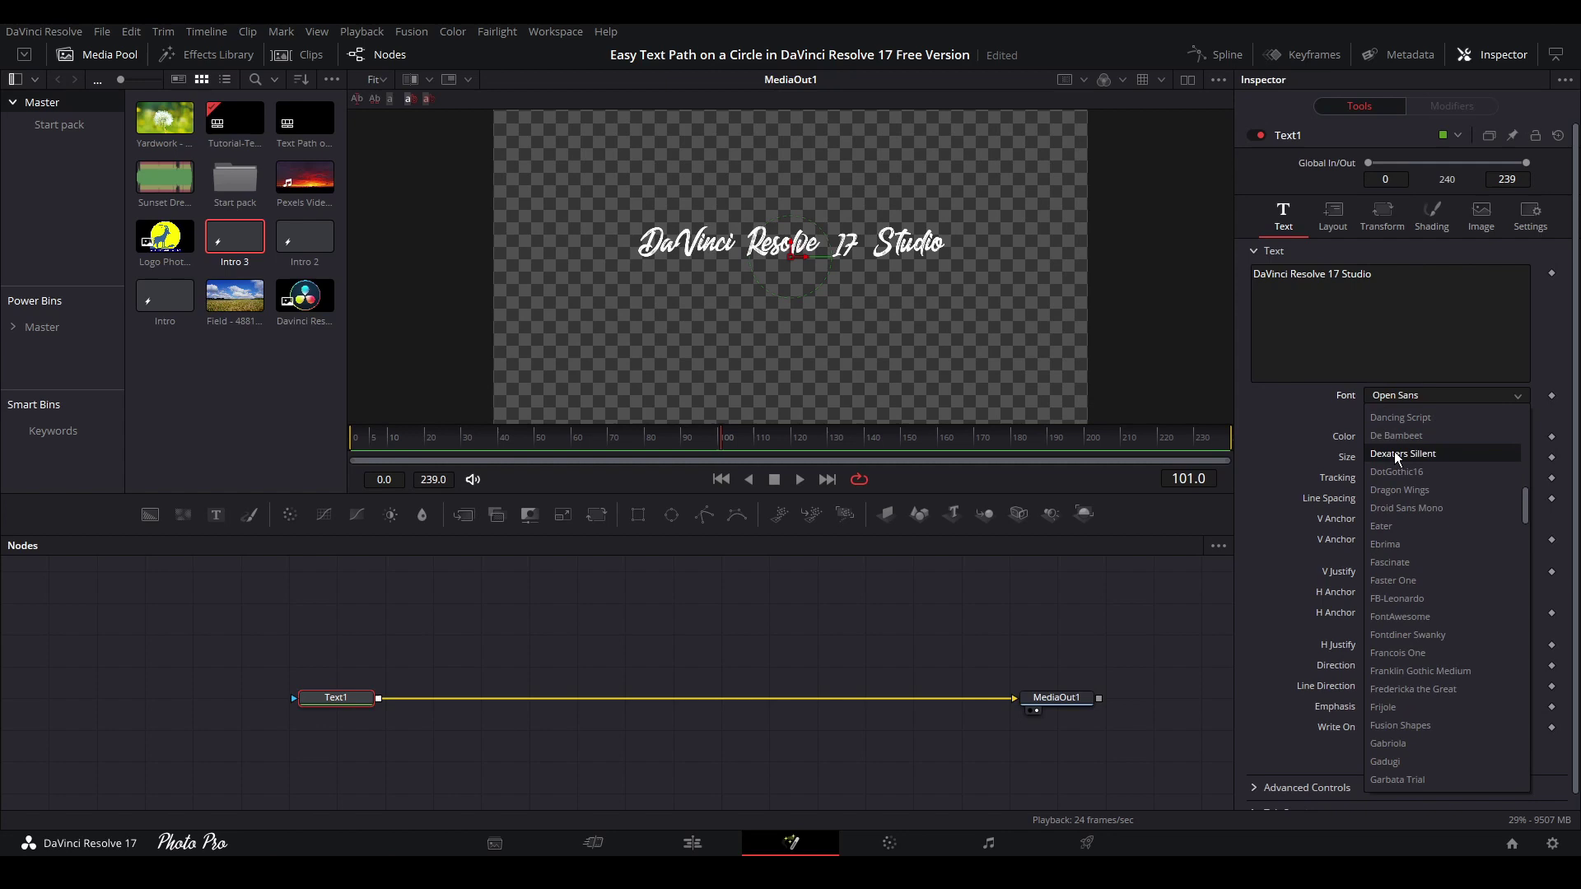
scroll(1395, 451, "up", 3)
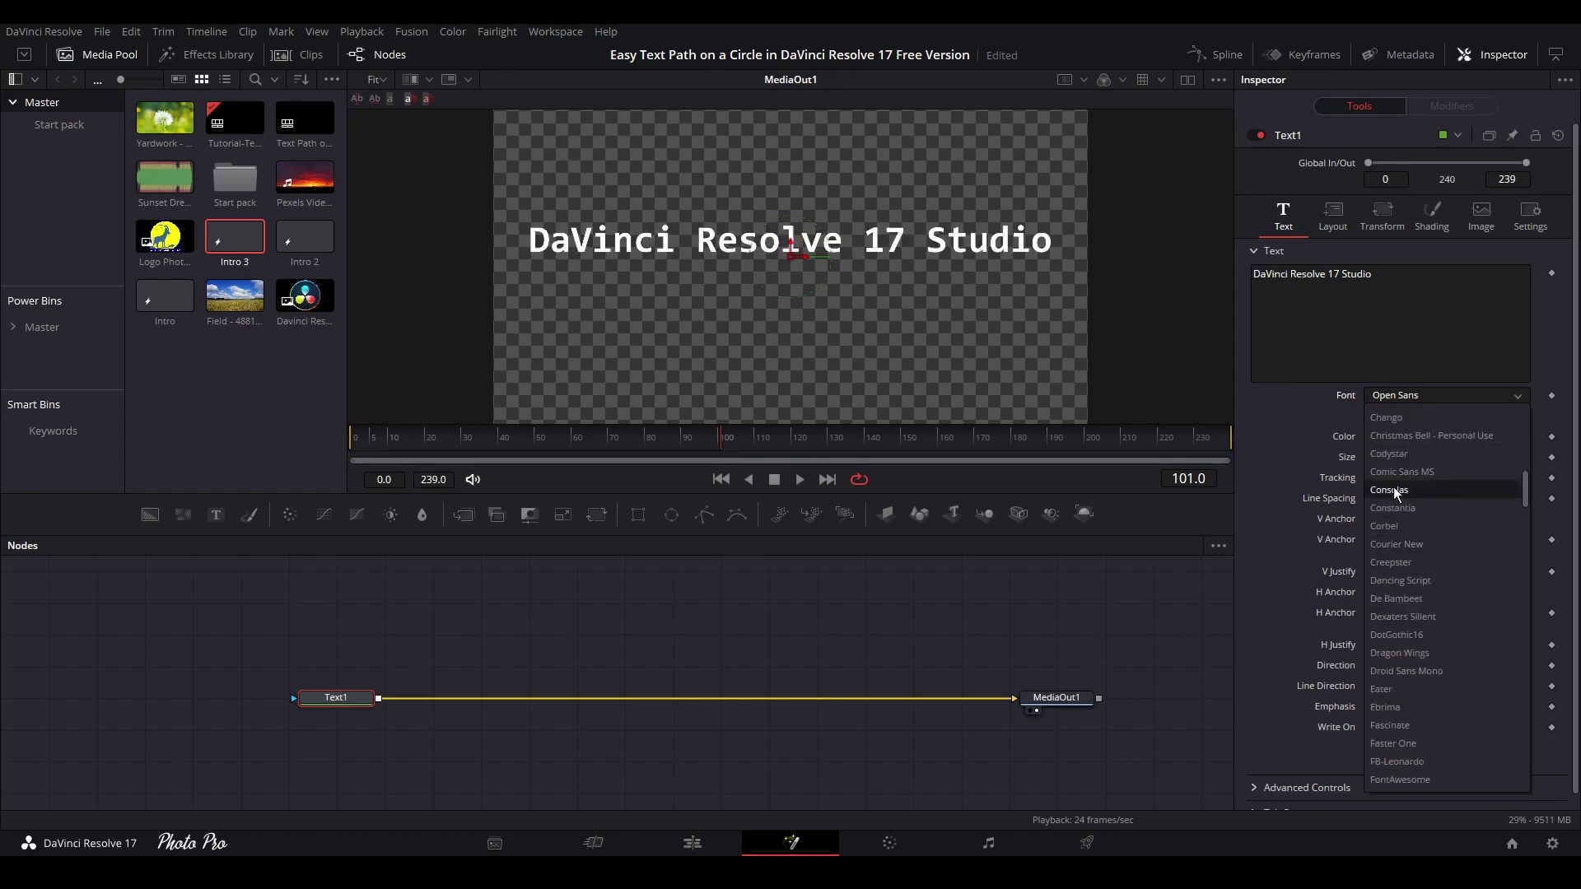
scroll(1393, 486, "up", 2)
left_click(1395, 436)
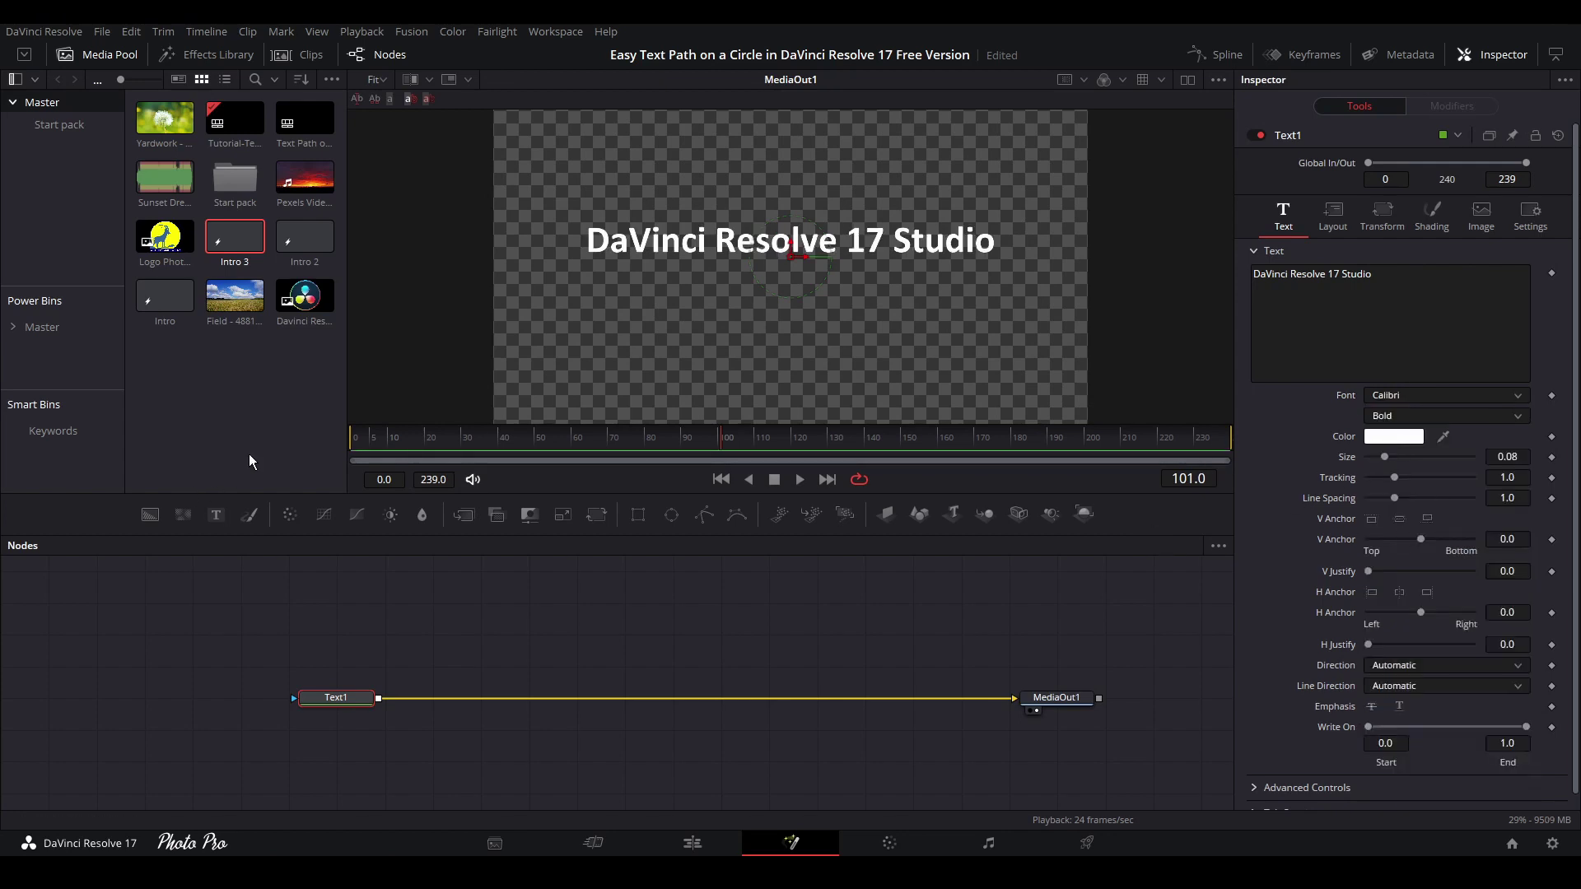
Step: Add the DaVinci Resolve logo PNG as MediaIn1 and merge it over Text1 via Merge1
left_click_drag(308, 317, 514, 617)
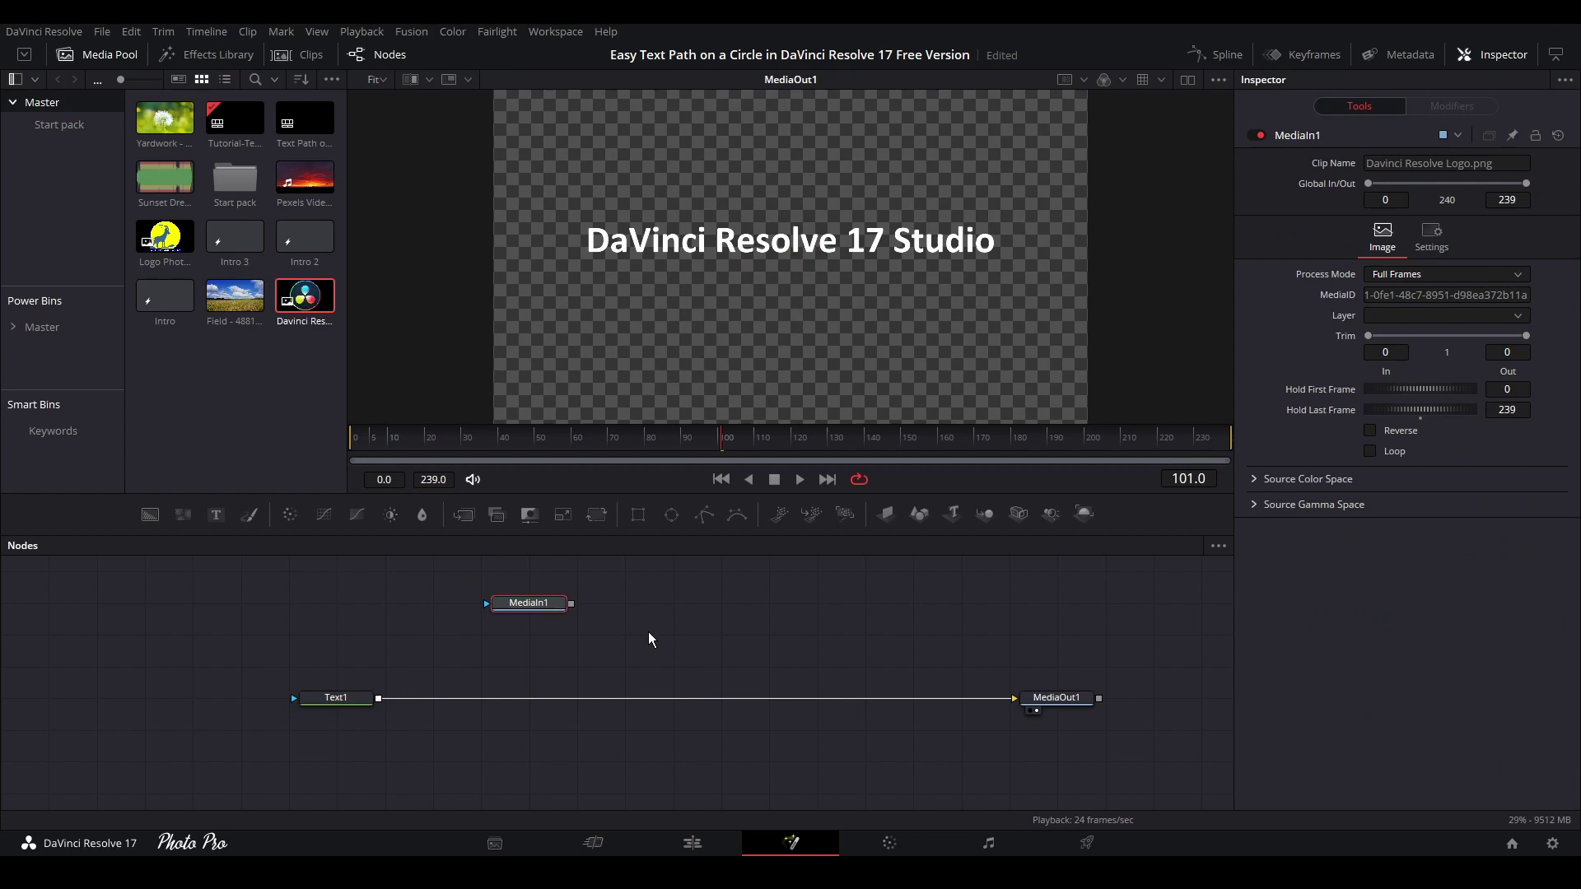
left_click_drag(571, 603, 378, 699)
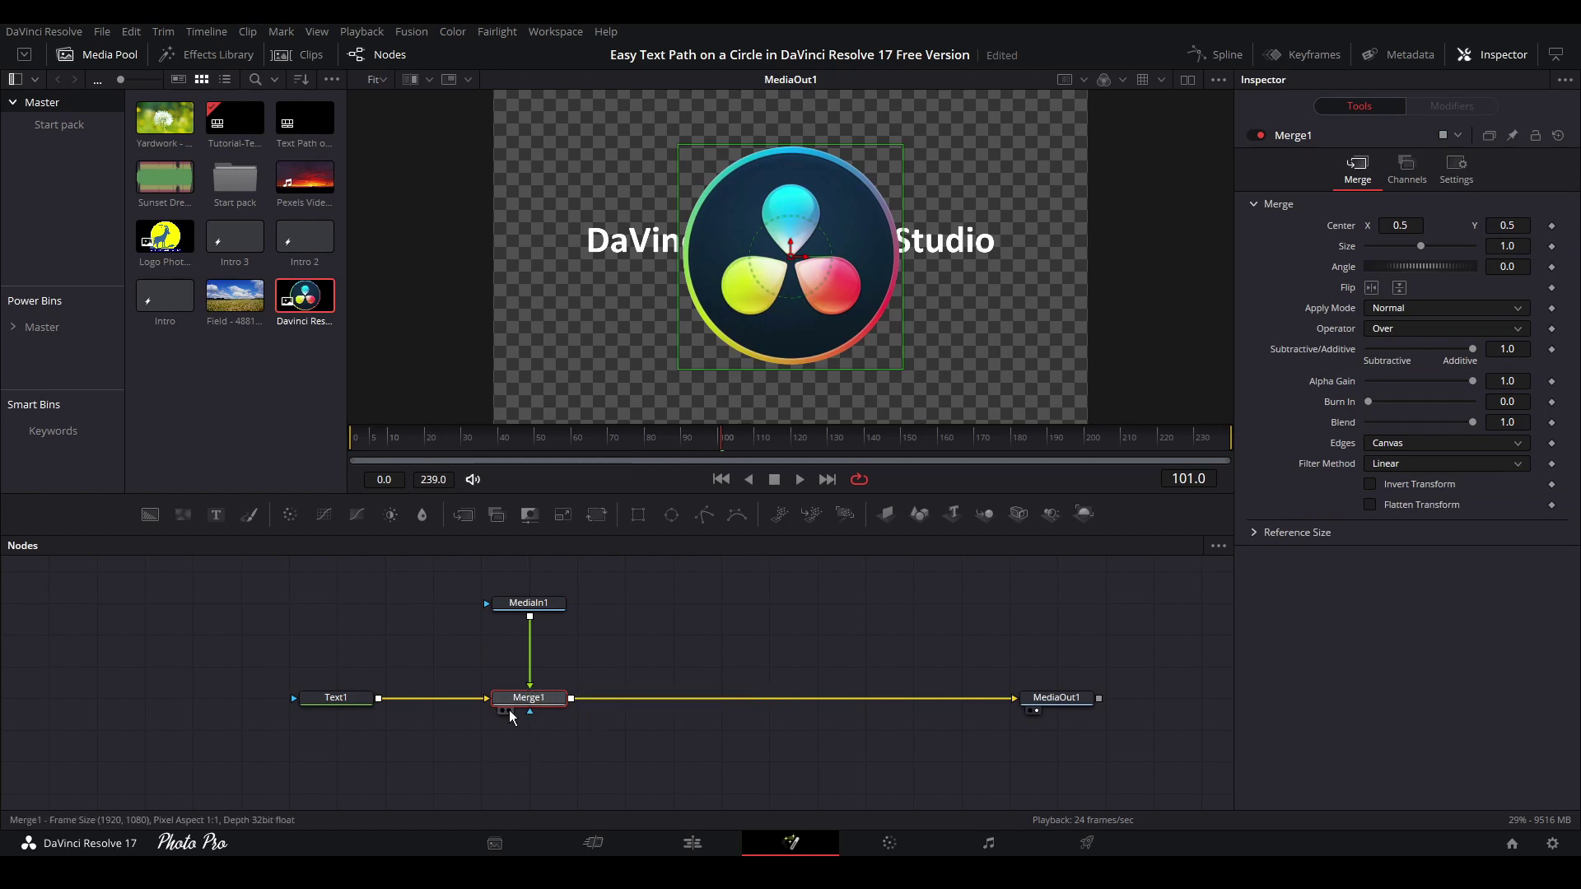
left_click(536, 604)
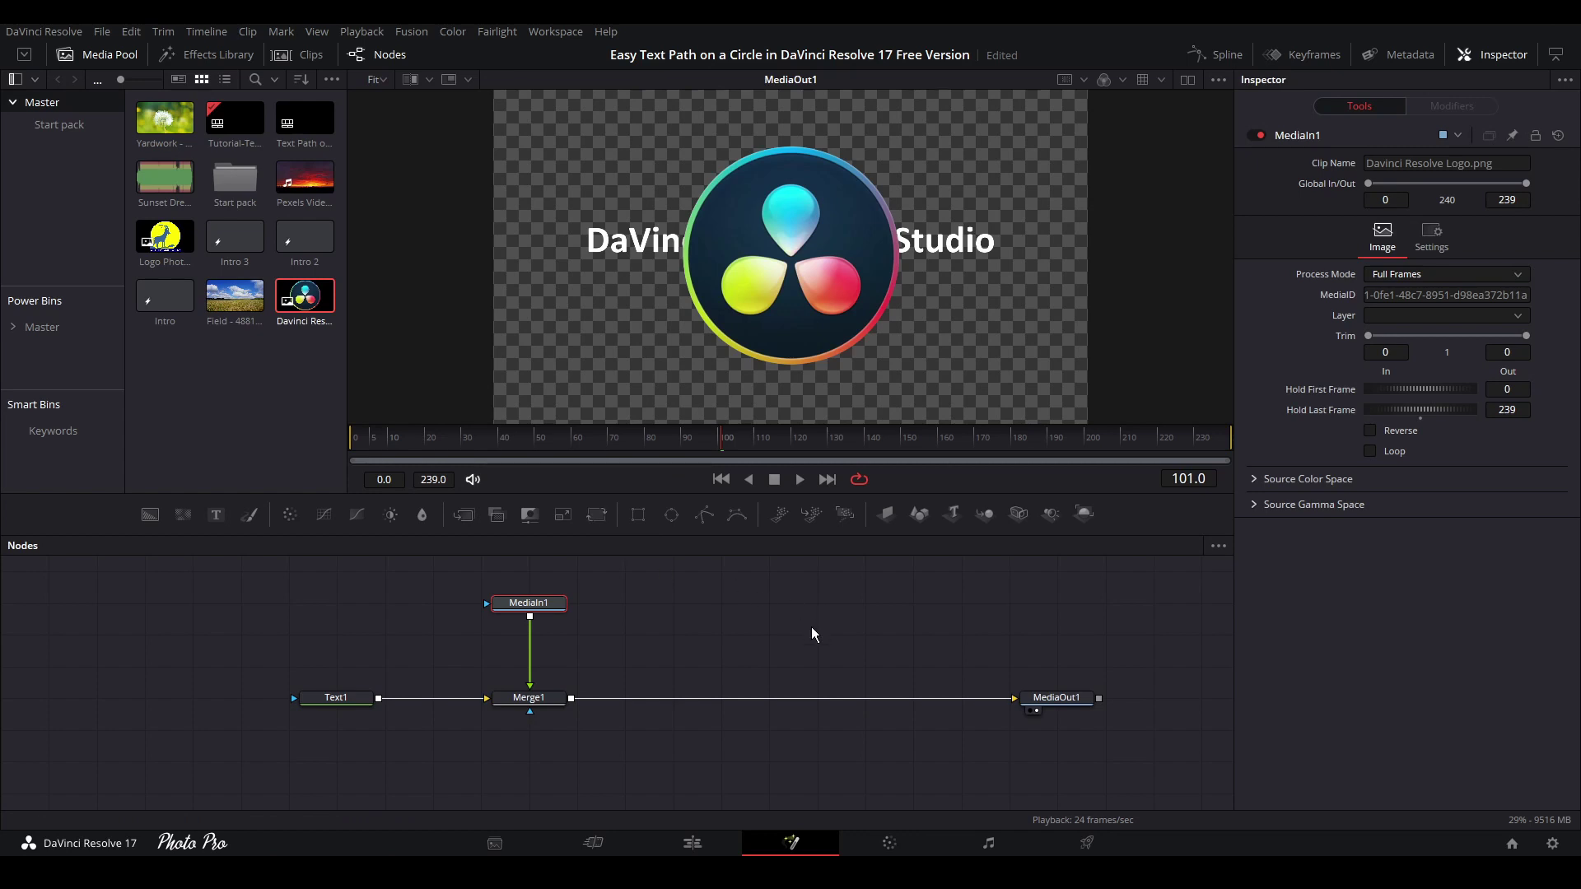
Step: Insert a Resize node after MediaIn1 with Keep Frame Aspect, shrinking the logo to 388×387
key("shift+space")
type("drop")
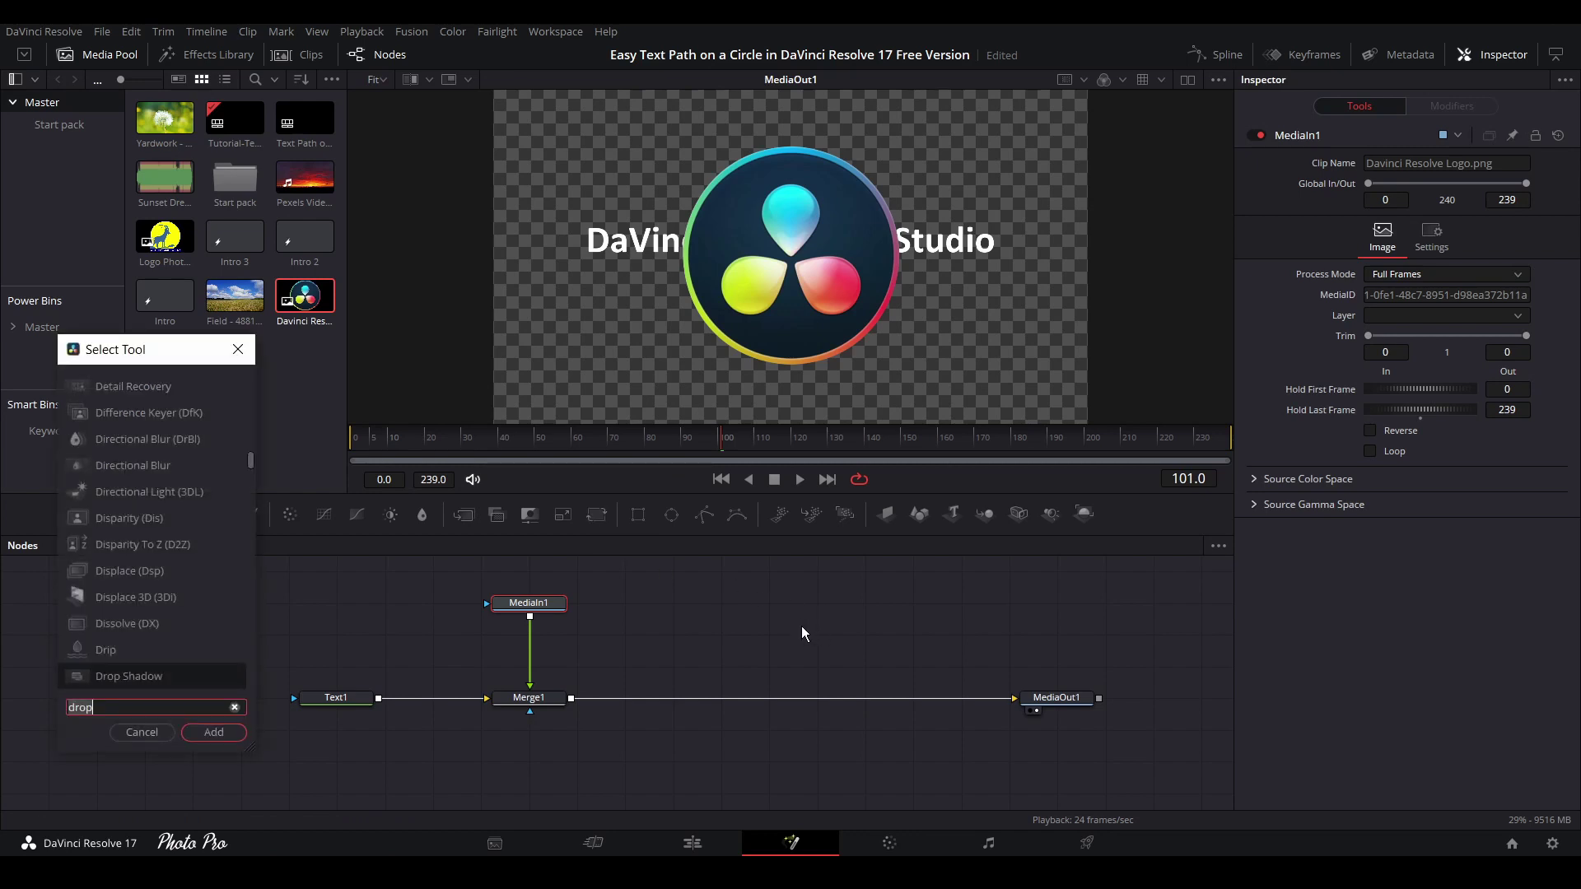
key("BackSpace")
key("BackSpace")
key("BackSpace")
key("BackSpace")
type("res")
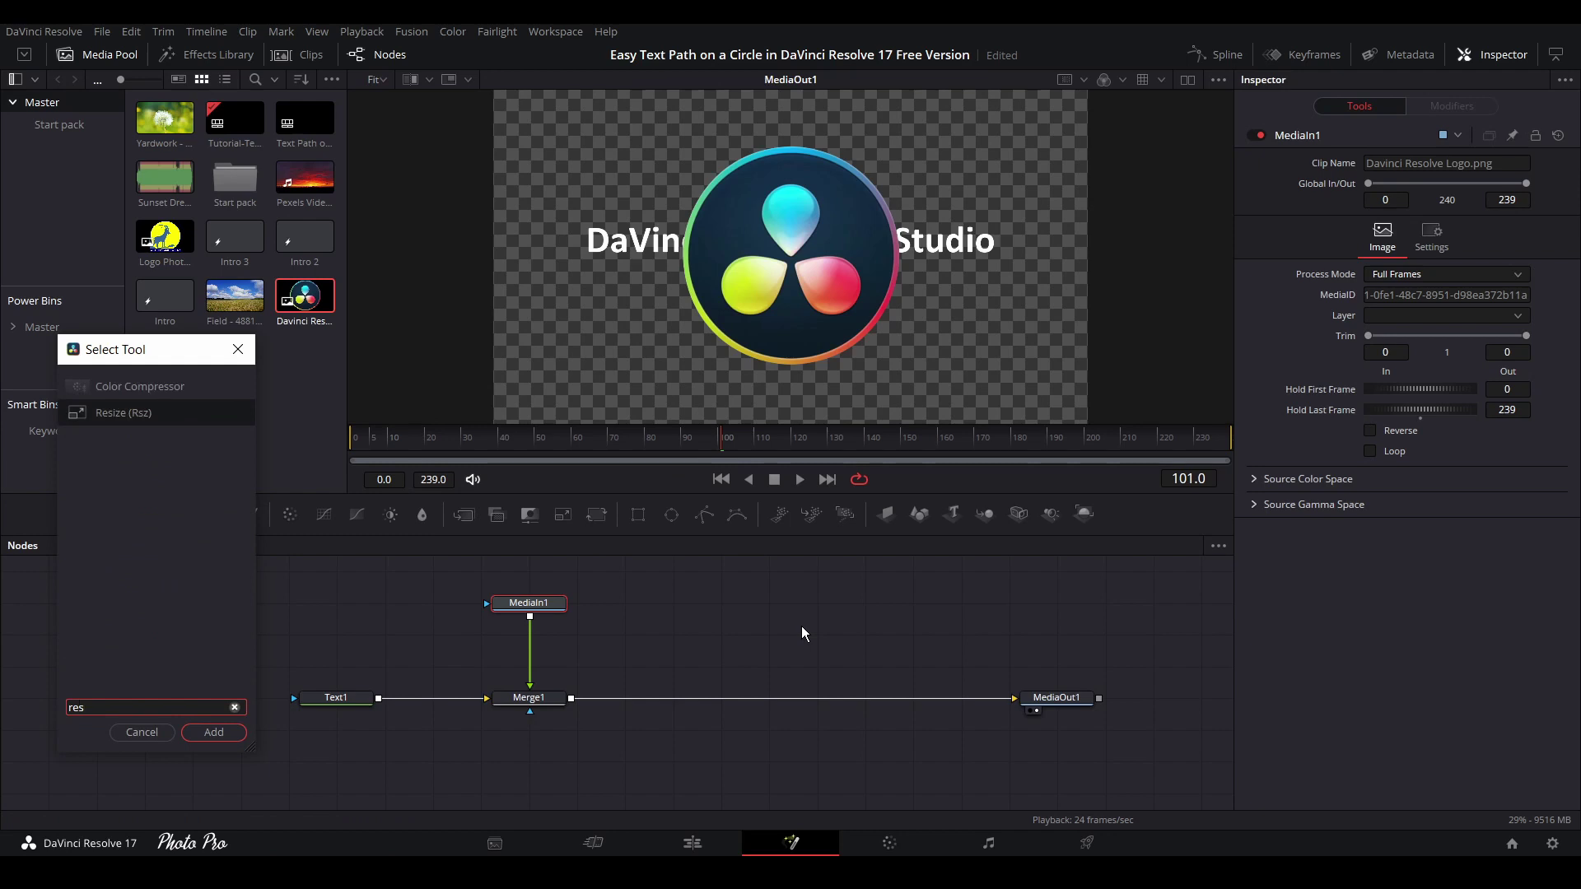
key("Return")
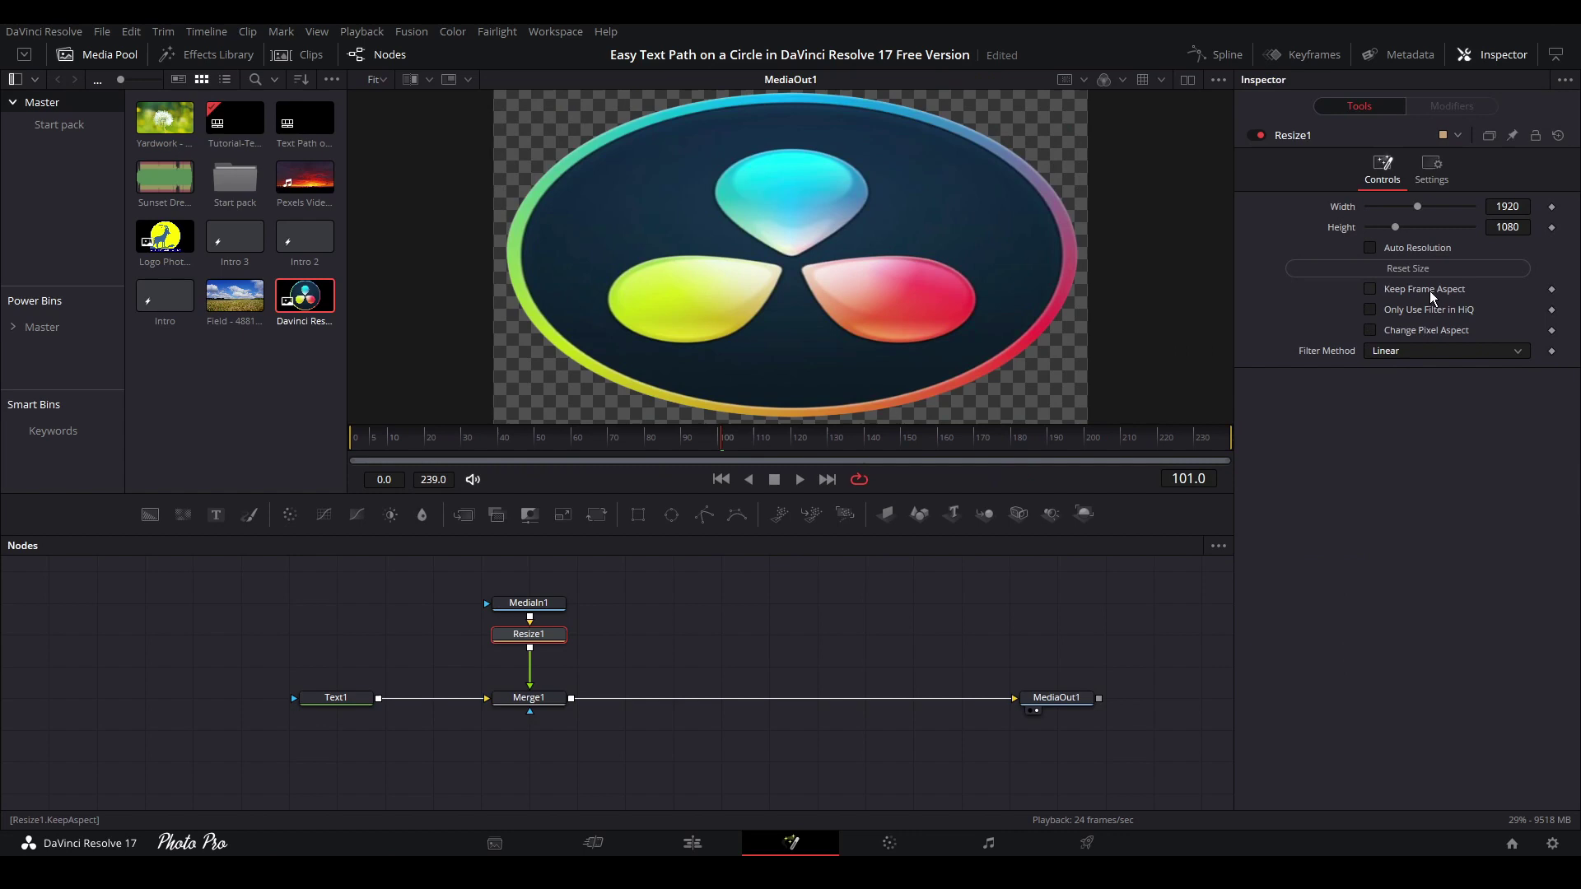
left_click(1372, 290)
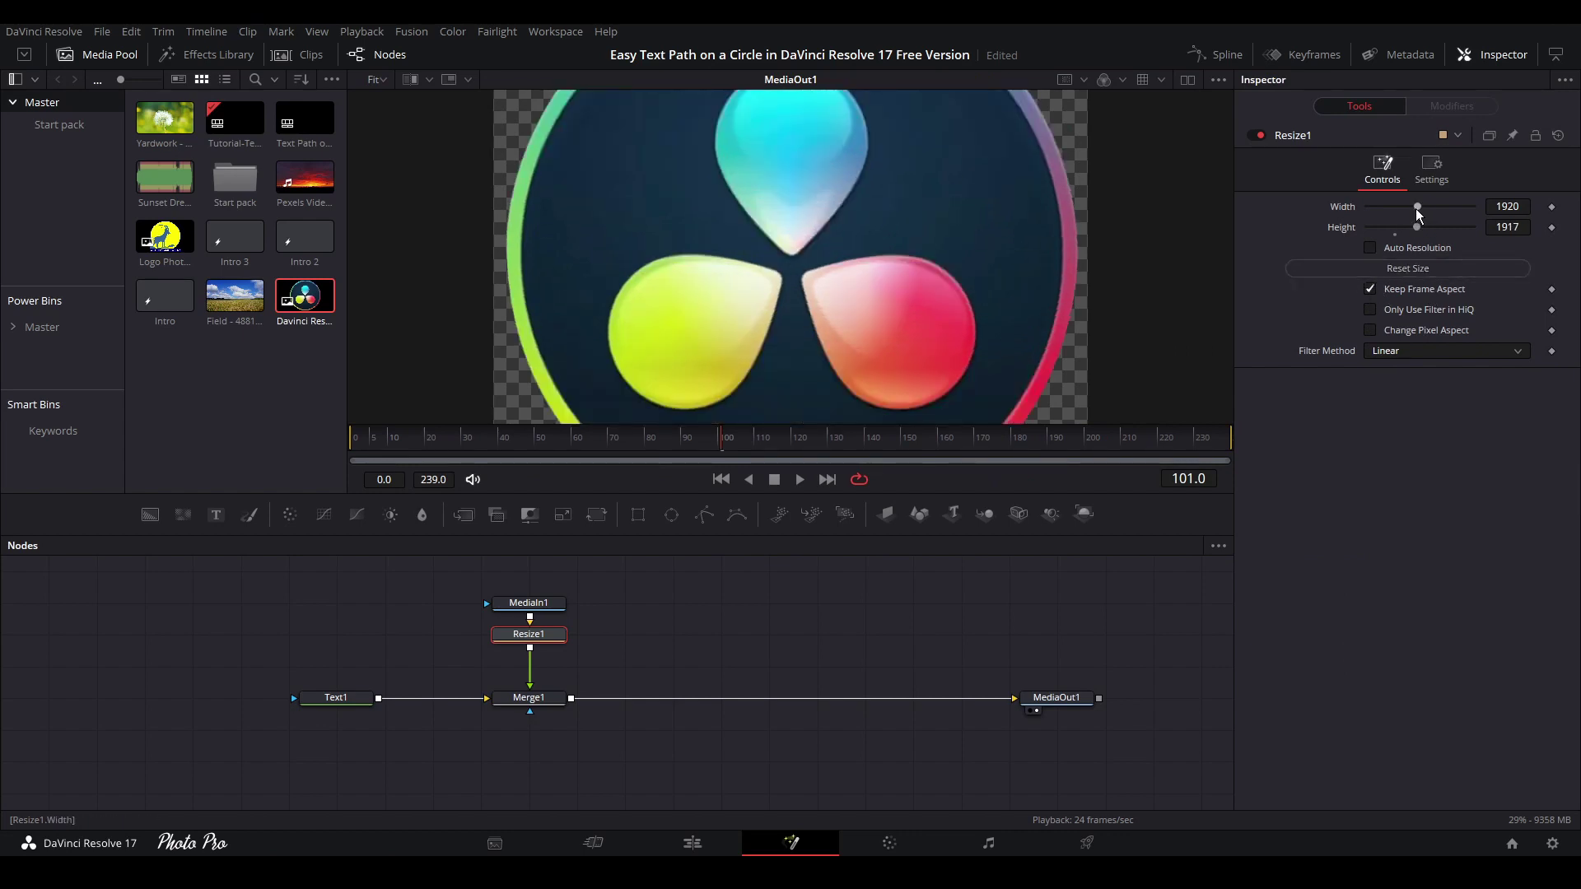
left_click_drag(1418, 214, 1379, 224)
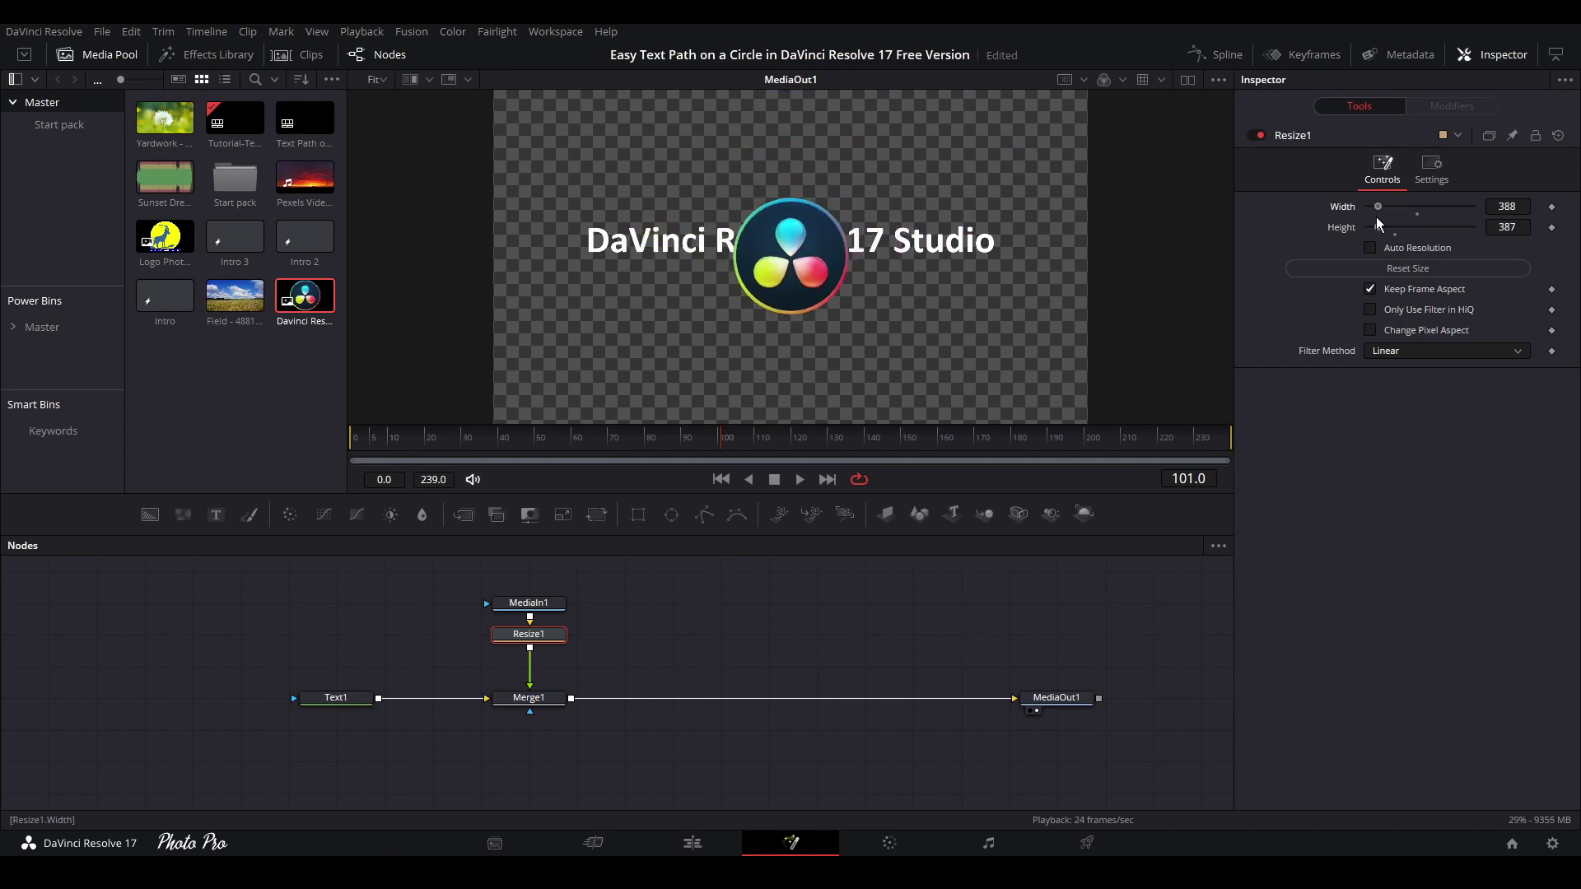
Step: Reduce Text1's size to 0.063 so the text flanks the smaller logo
left_click(338, 701)
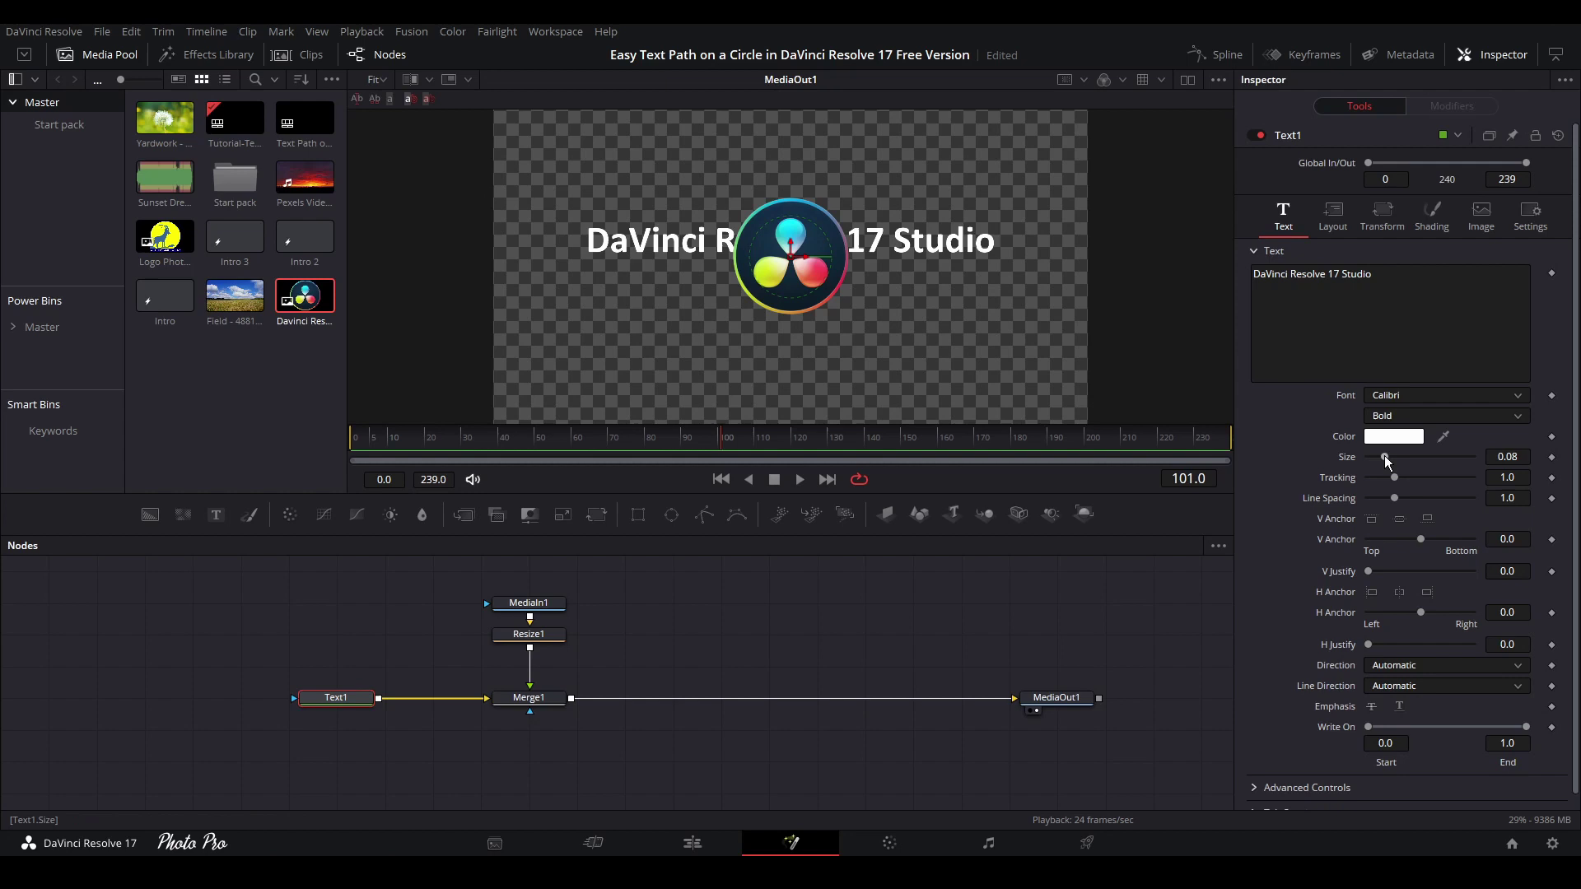
mouse_move(1386, 459)
left_mouse_down()
mouse_move(1404, 459)
mouse_move(1385, 464)
mouse_move(1397, 486)
left_mouse_up()
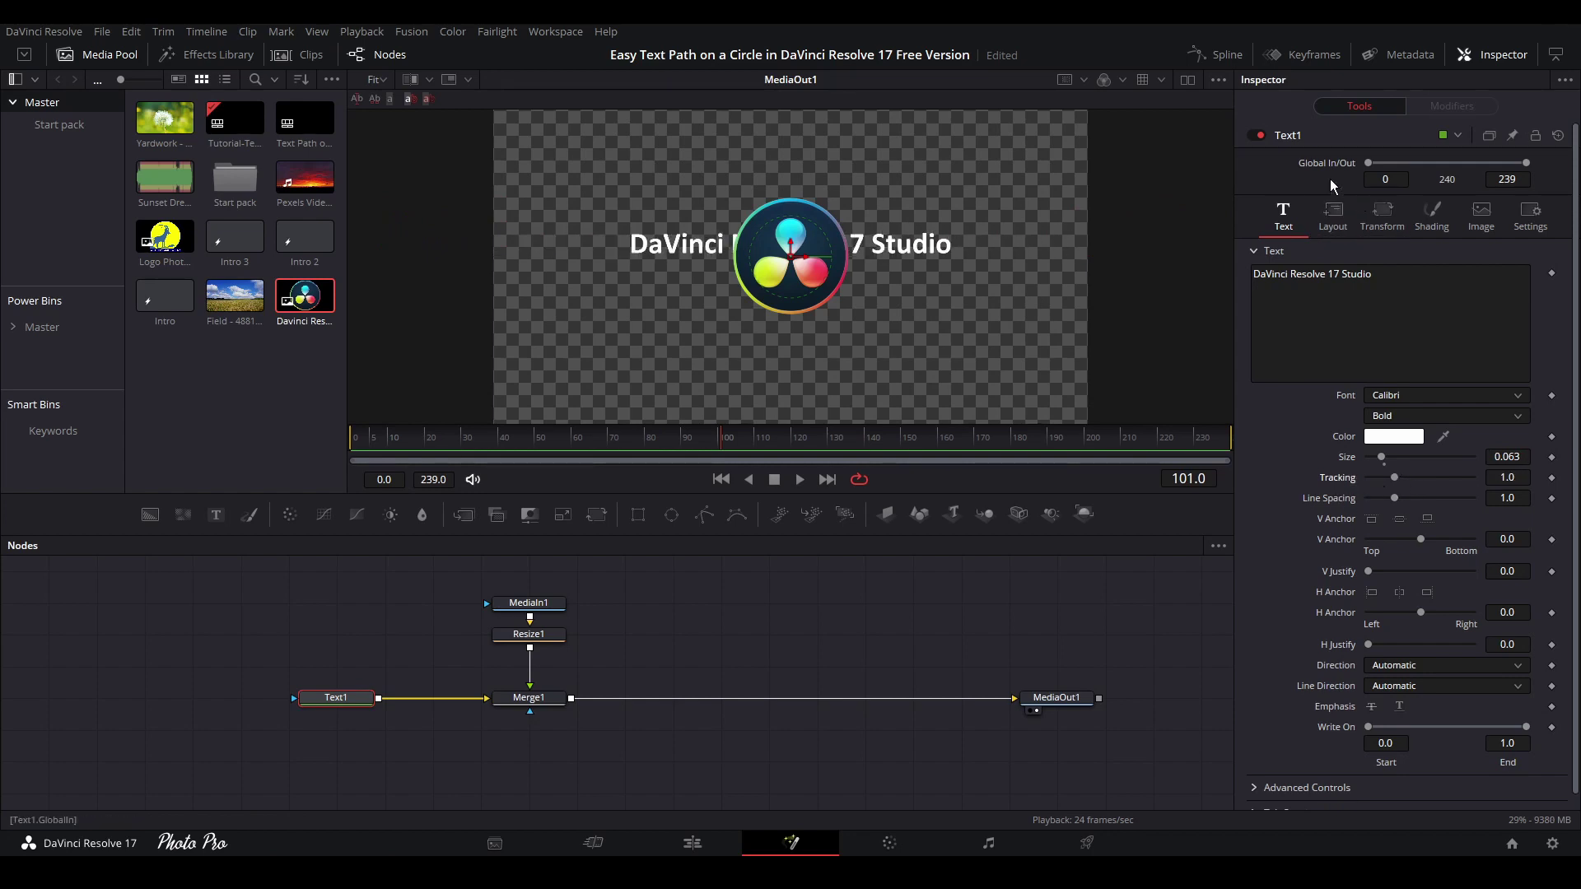
left_click(1334, 221)
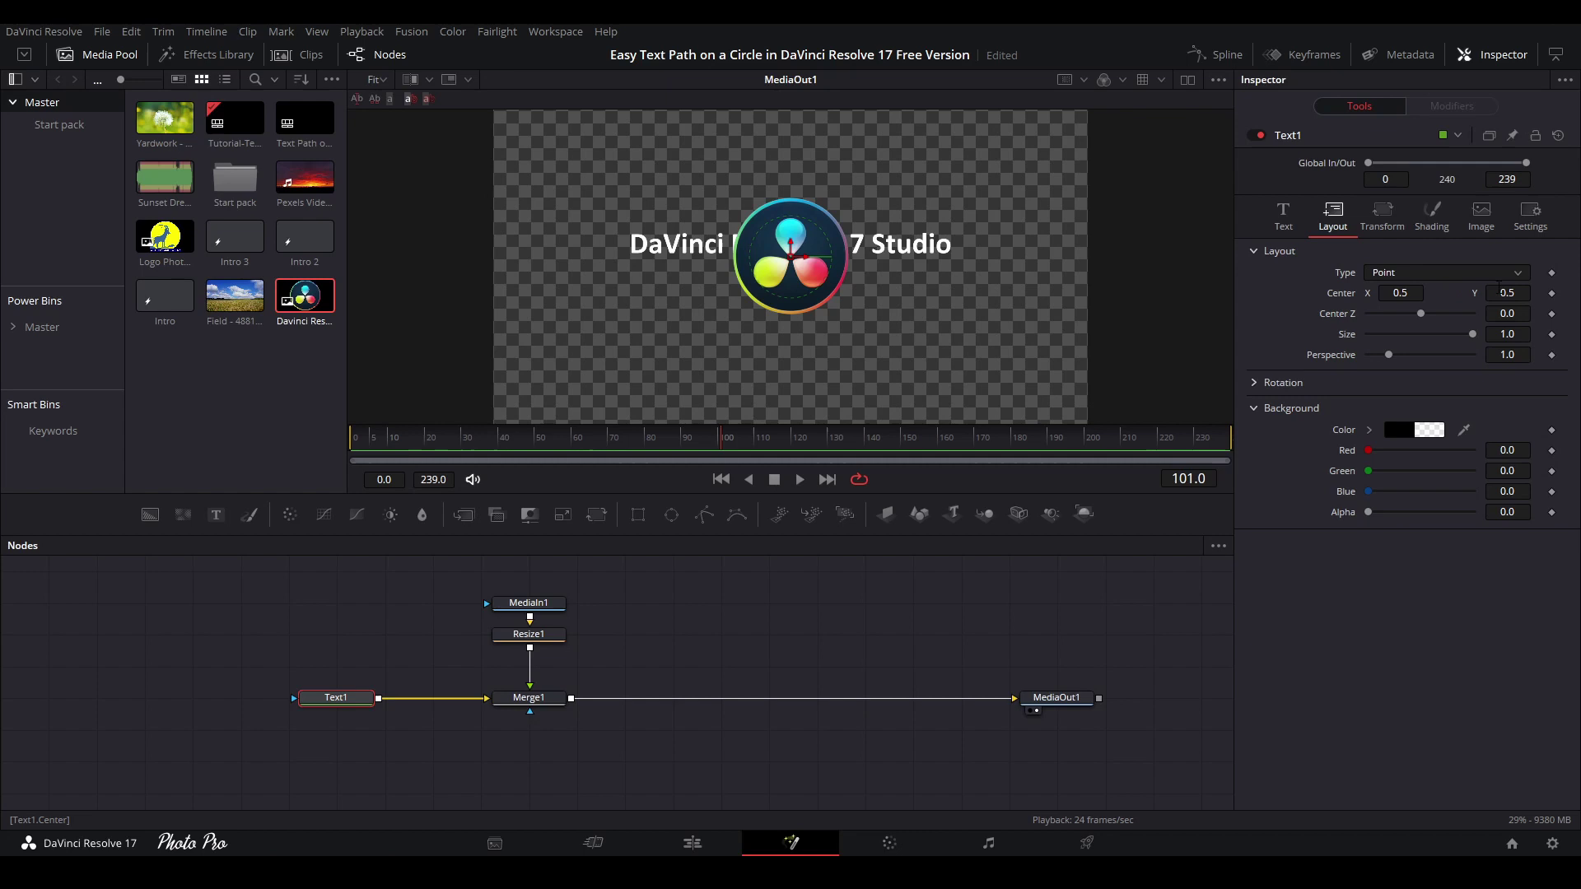
Step: Switch Text1's layout type to Circle and shrink its size to about 0.646
left_click(1519, 274)
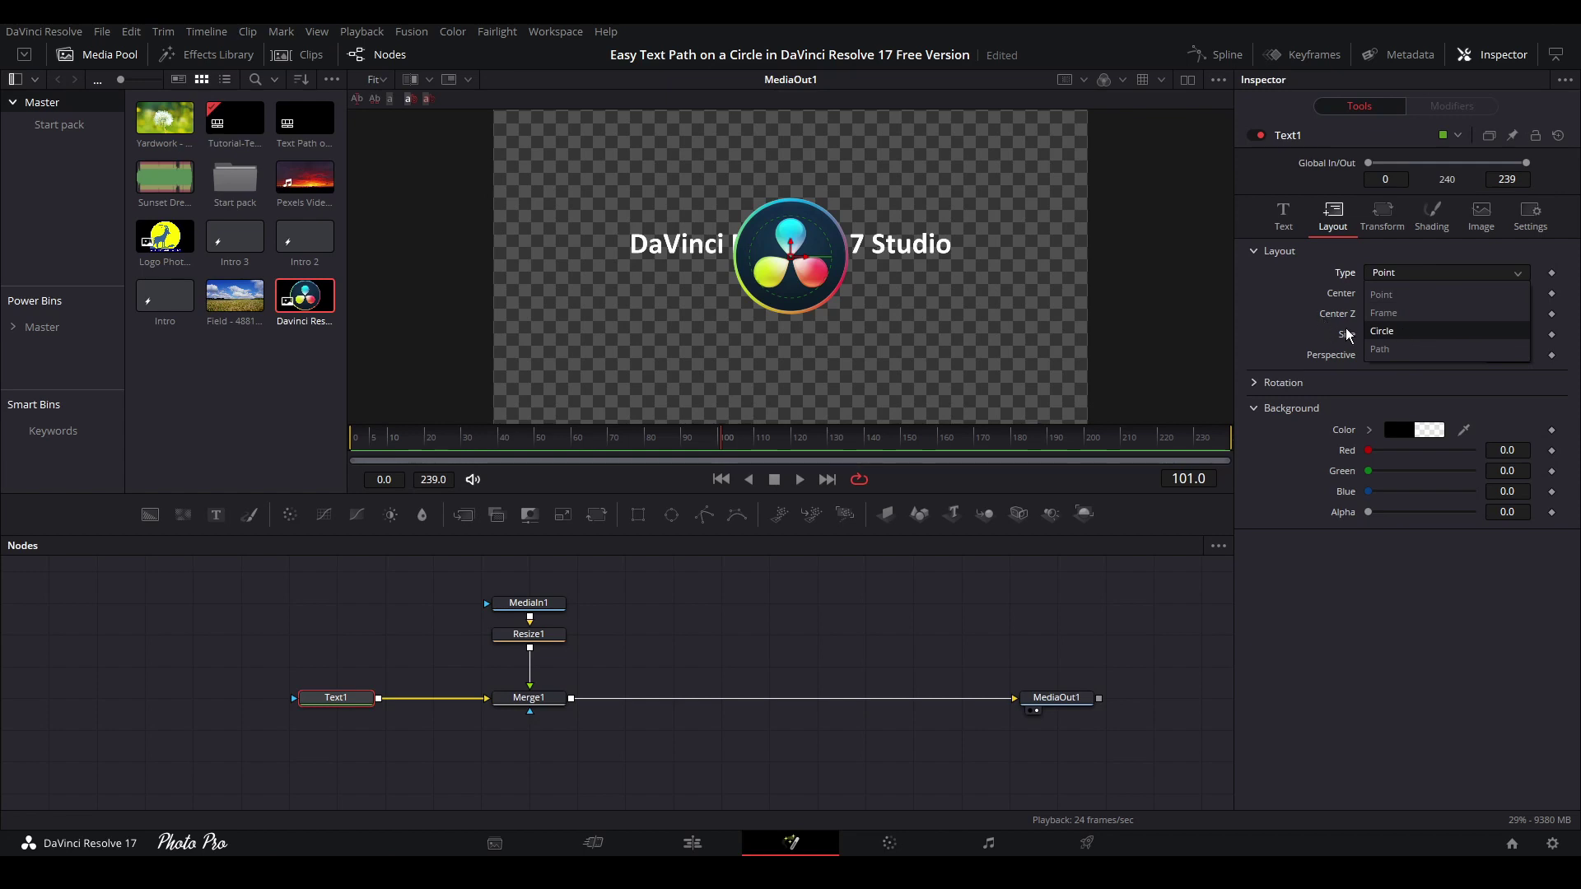
left_click(1406, 339)
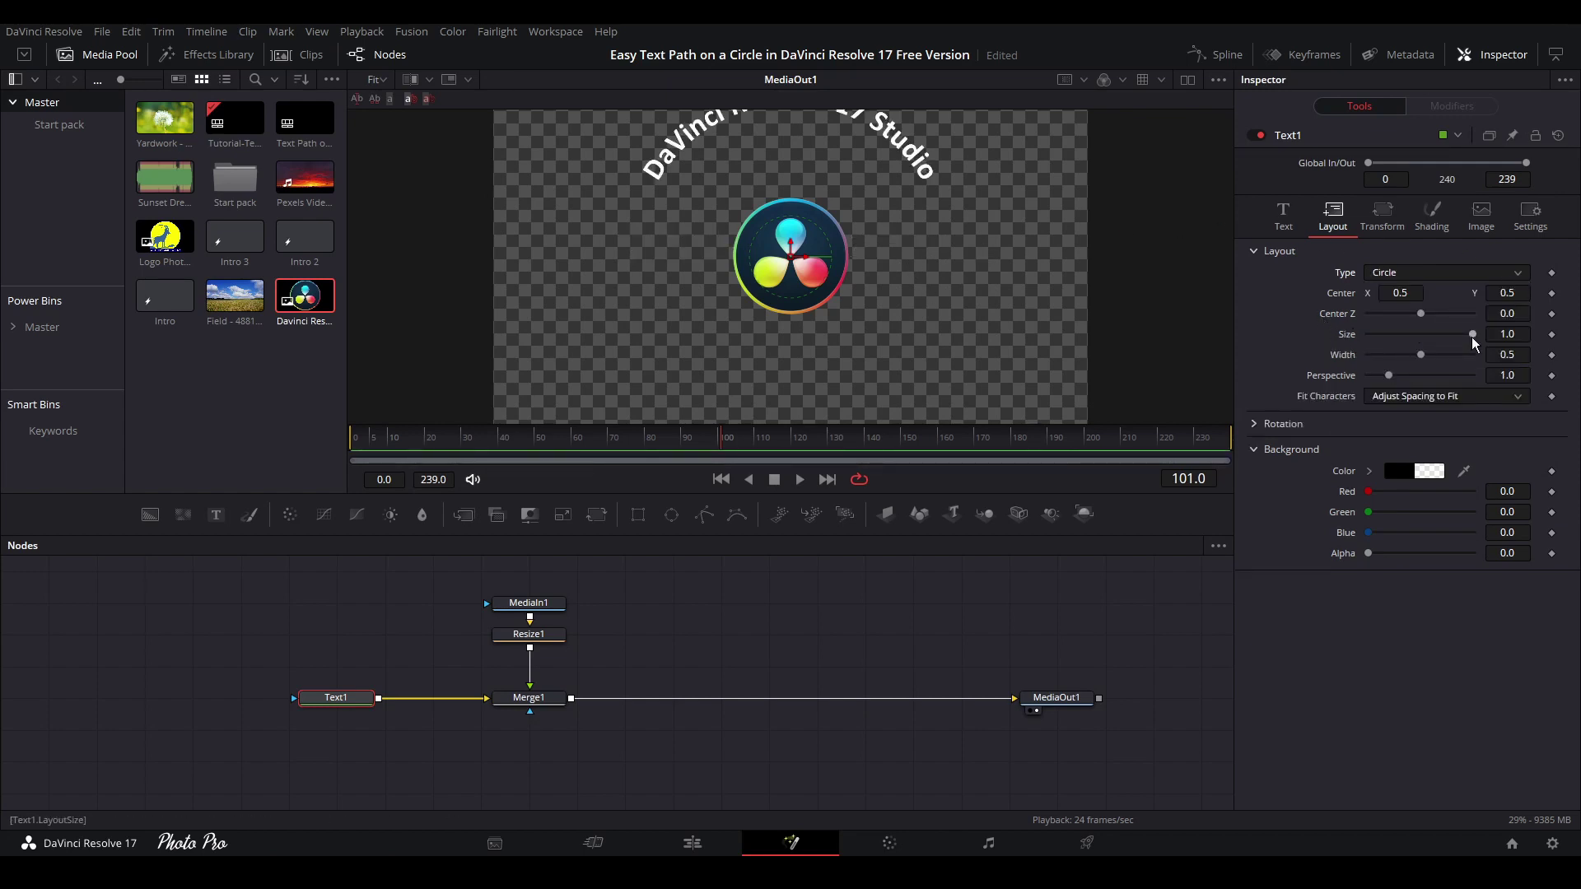
left_click_drag(1474, 335, 1409, 355)
Step: After trying word spacing, set Text1's character spacing to 1.281
left_click(1383, 216)
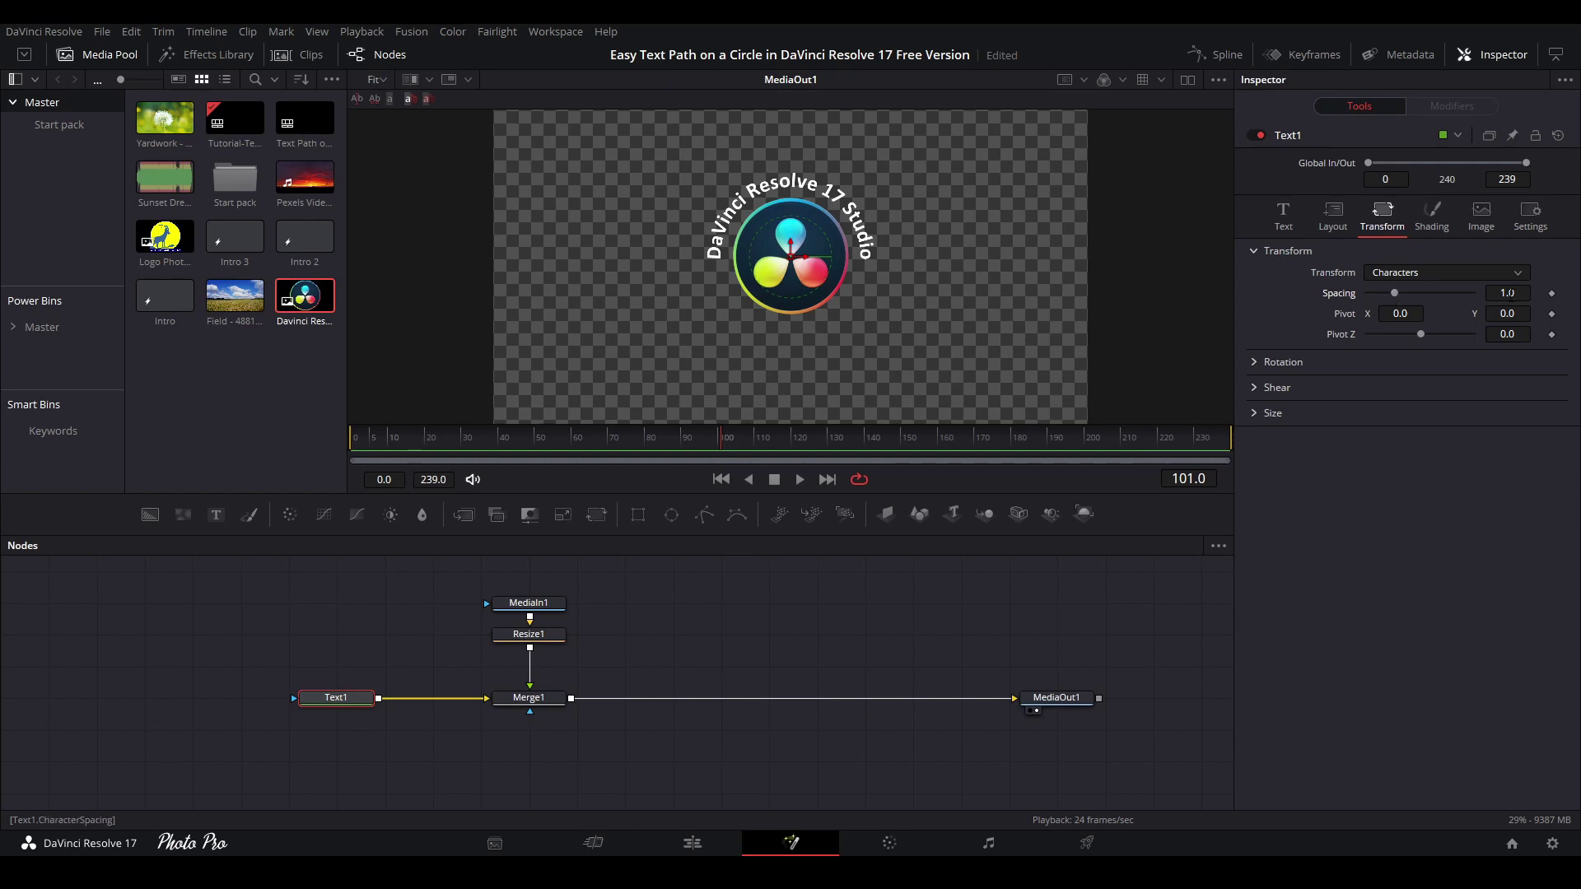
left_click_drag(1394, 293, 1395, 293)
left_click(1400, 272)
left_click(1388, 306)
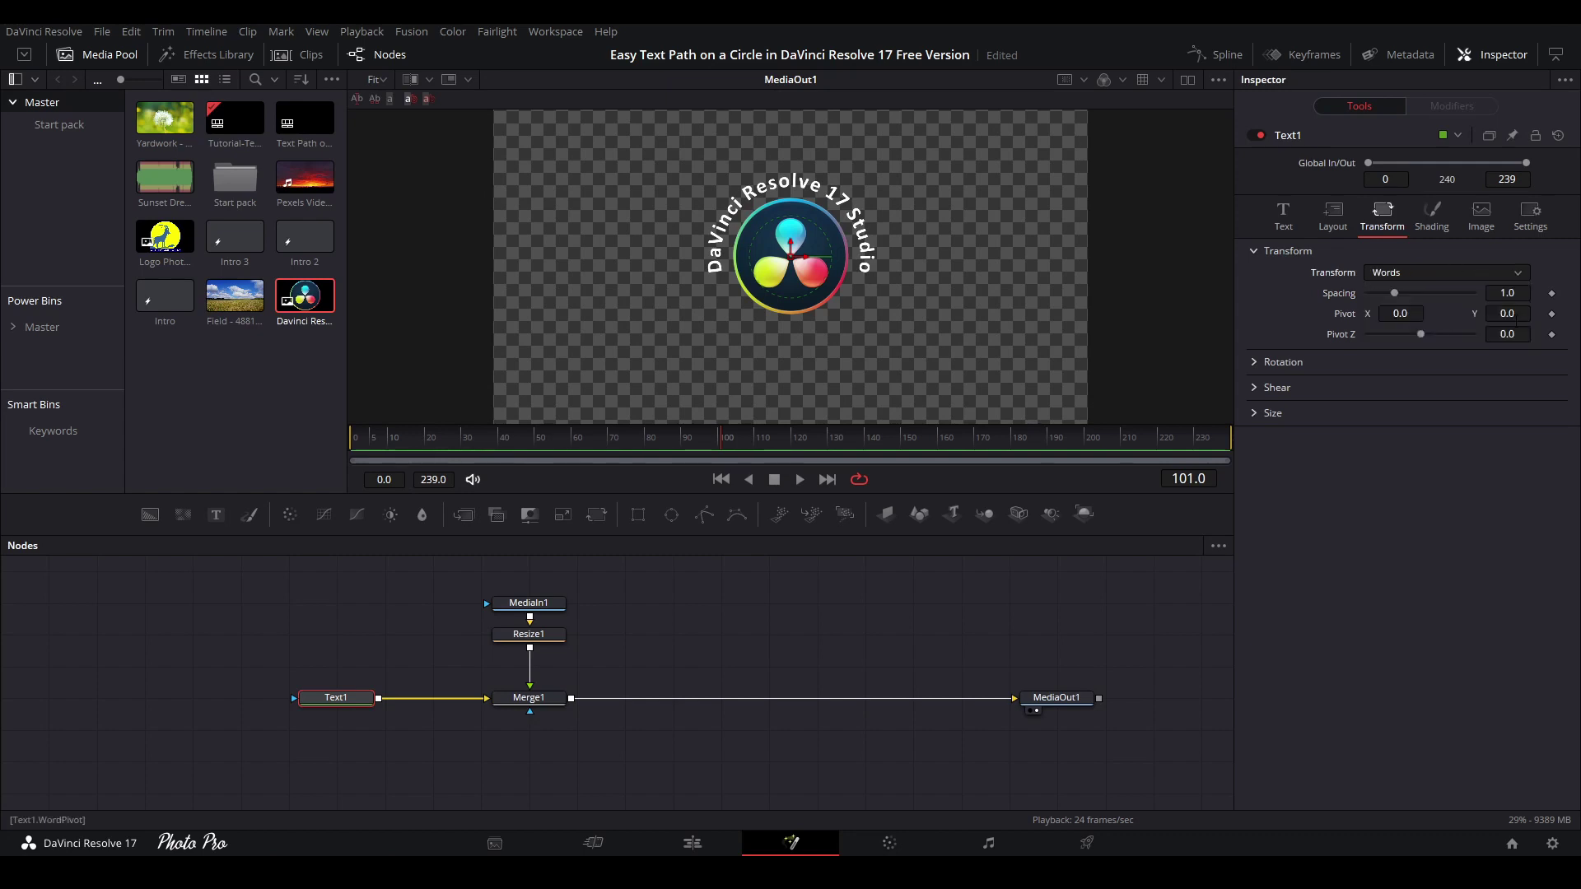
left_click_drag(1394, 293, 1417, 293)
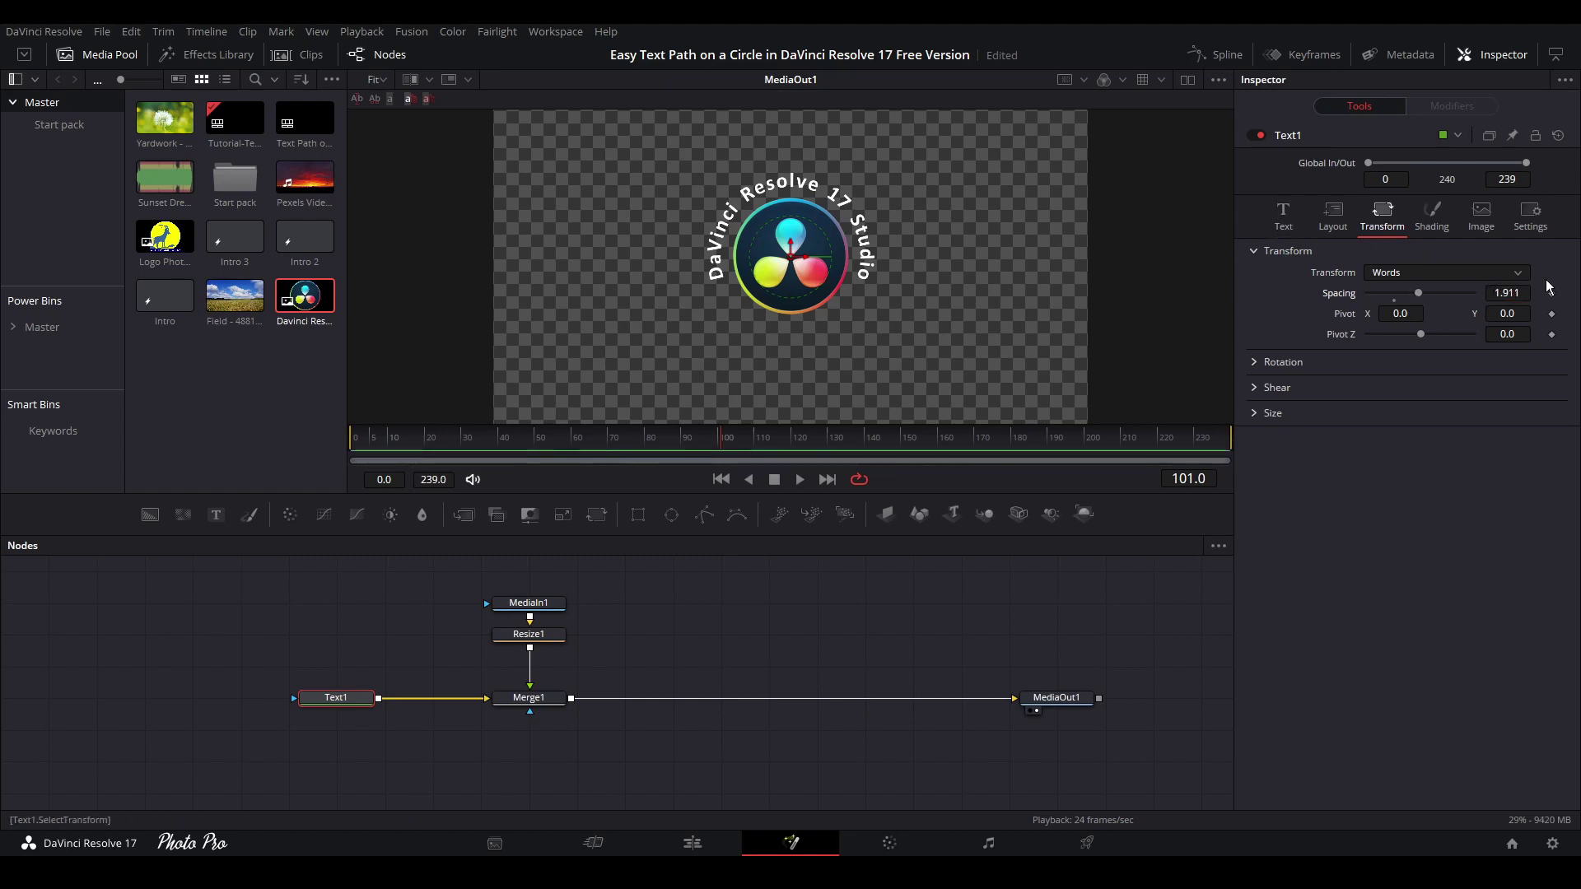
left_click(1521, 274)
left_click(1409, 298)
left_click_drag(1395, 293, 1402, 293)
Step: Add an asterisk after 'Studio' and tighten the character spacing to 1.161
left_click(299, 628)
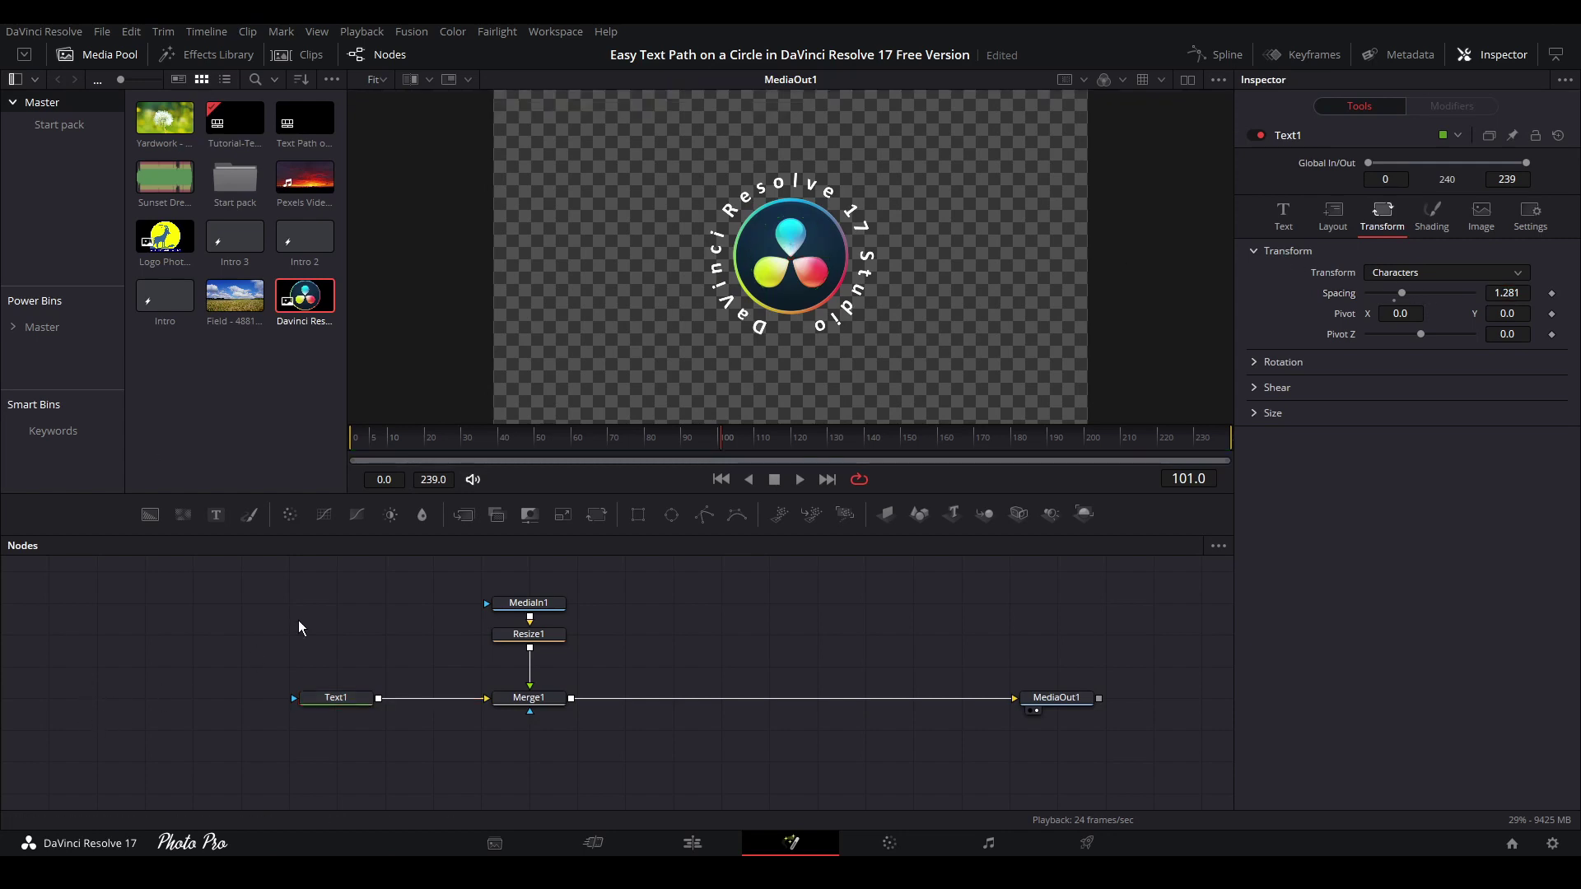
left_click(1283, 212)
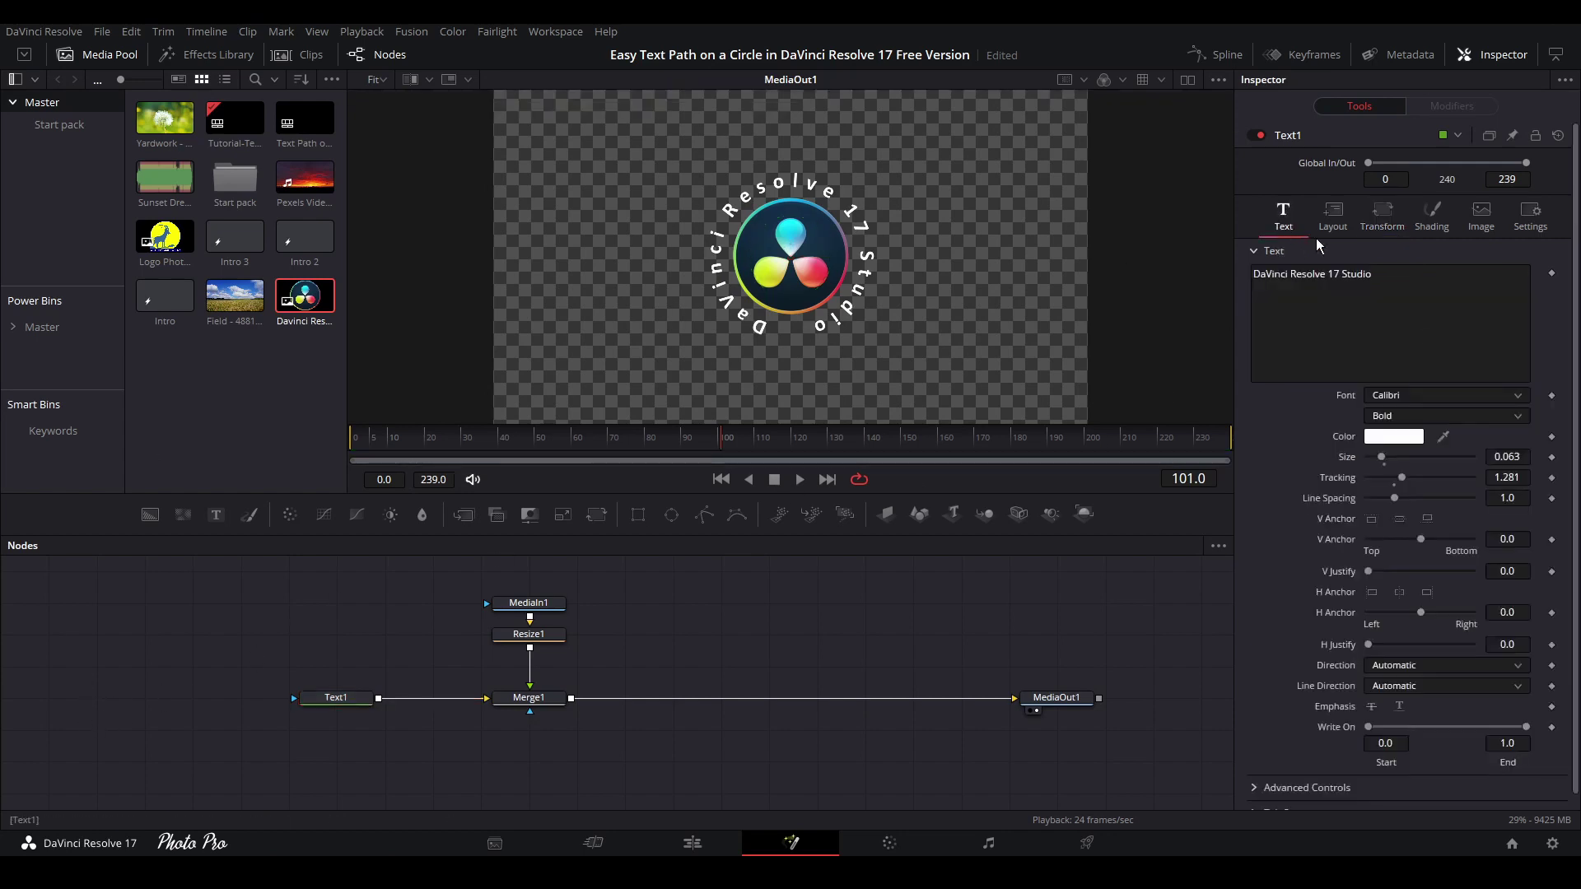
left_click(1407, 279)
type("*")
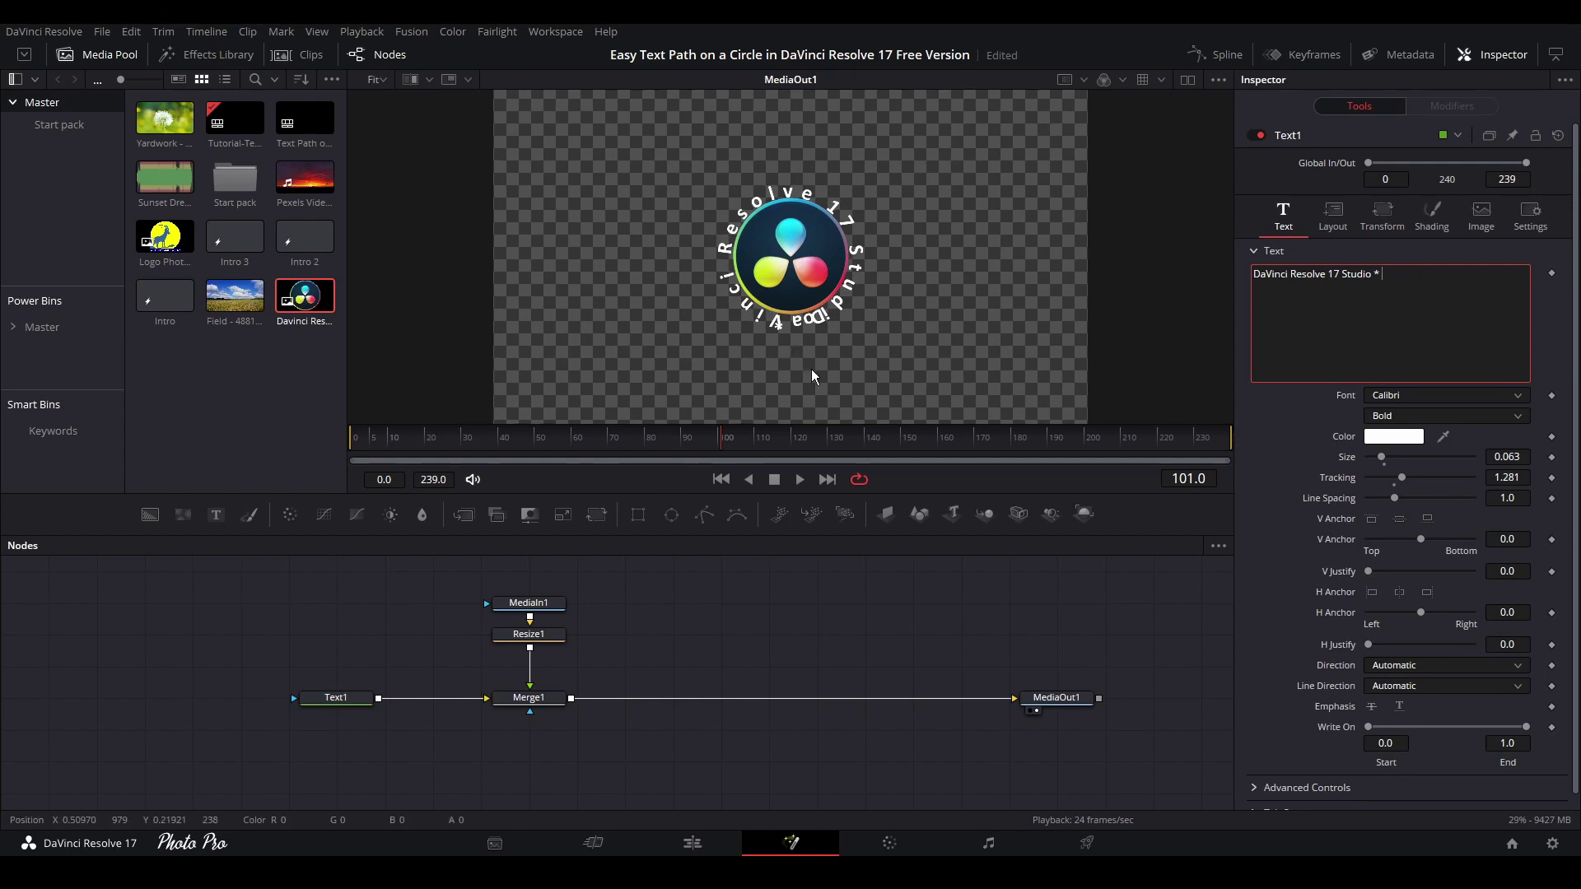
left_click(1382, 216)
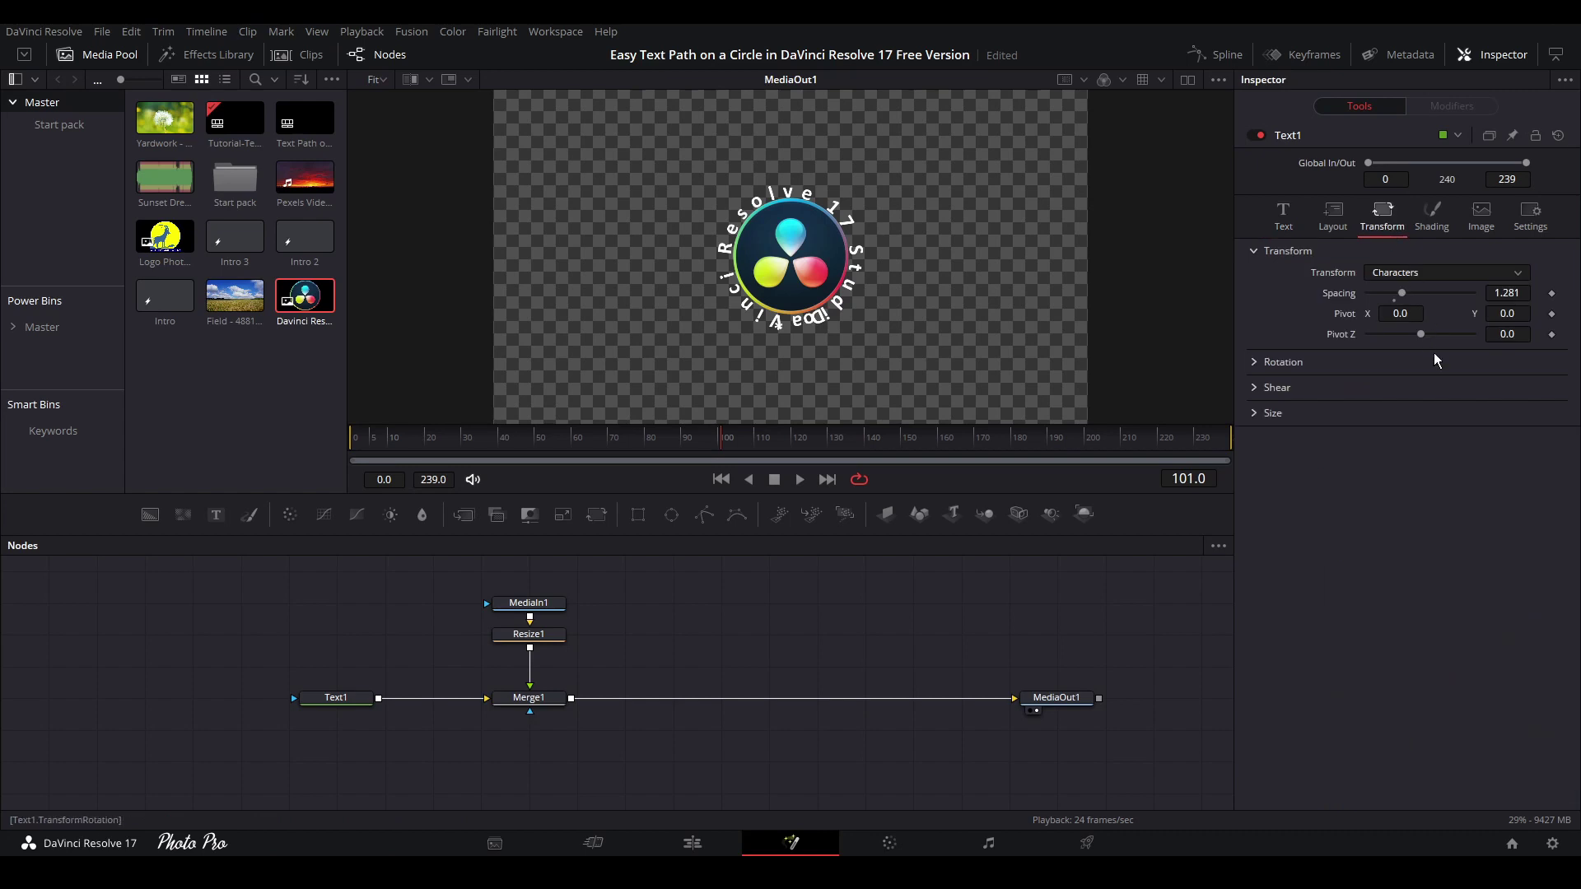
left_click_drag(1507, 294, 1479, 294)
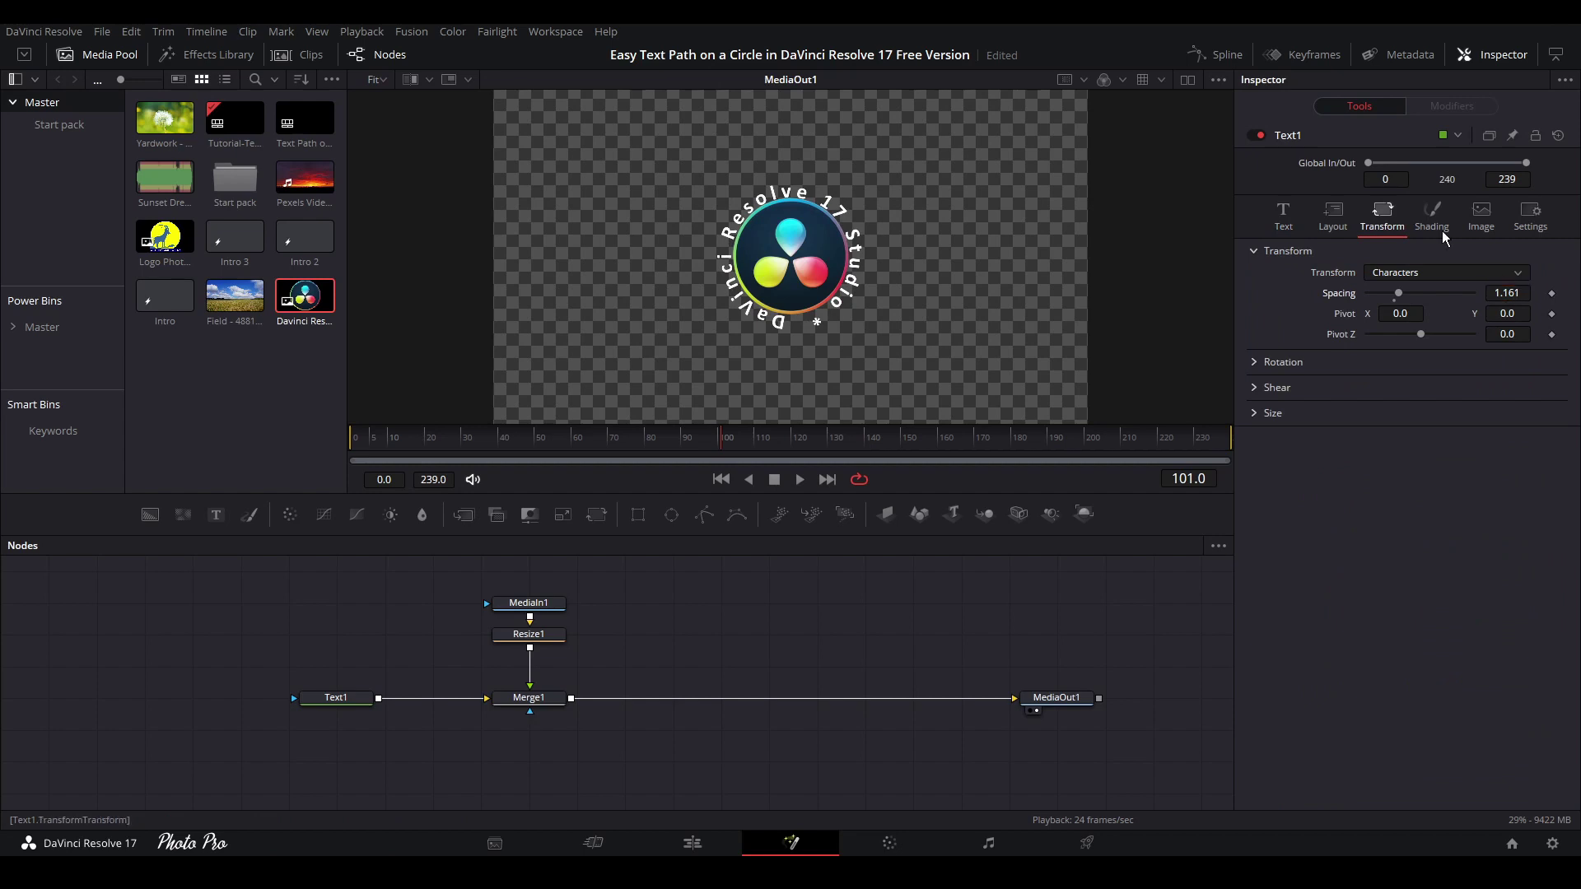
Step: Add a second asterisk and rotate the text ring with H Anchor about -0.136
left_click(1334, 218)
left_click(1283, 216)
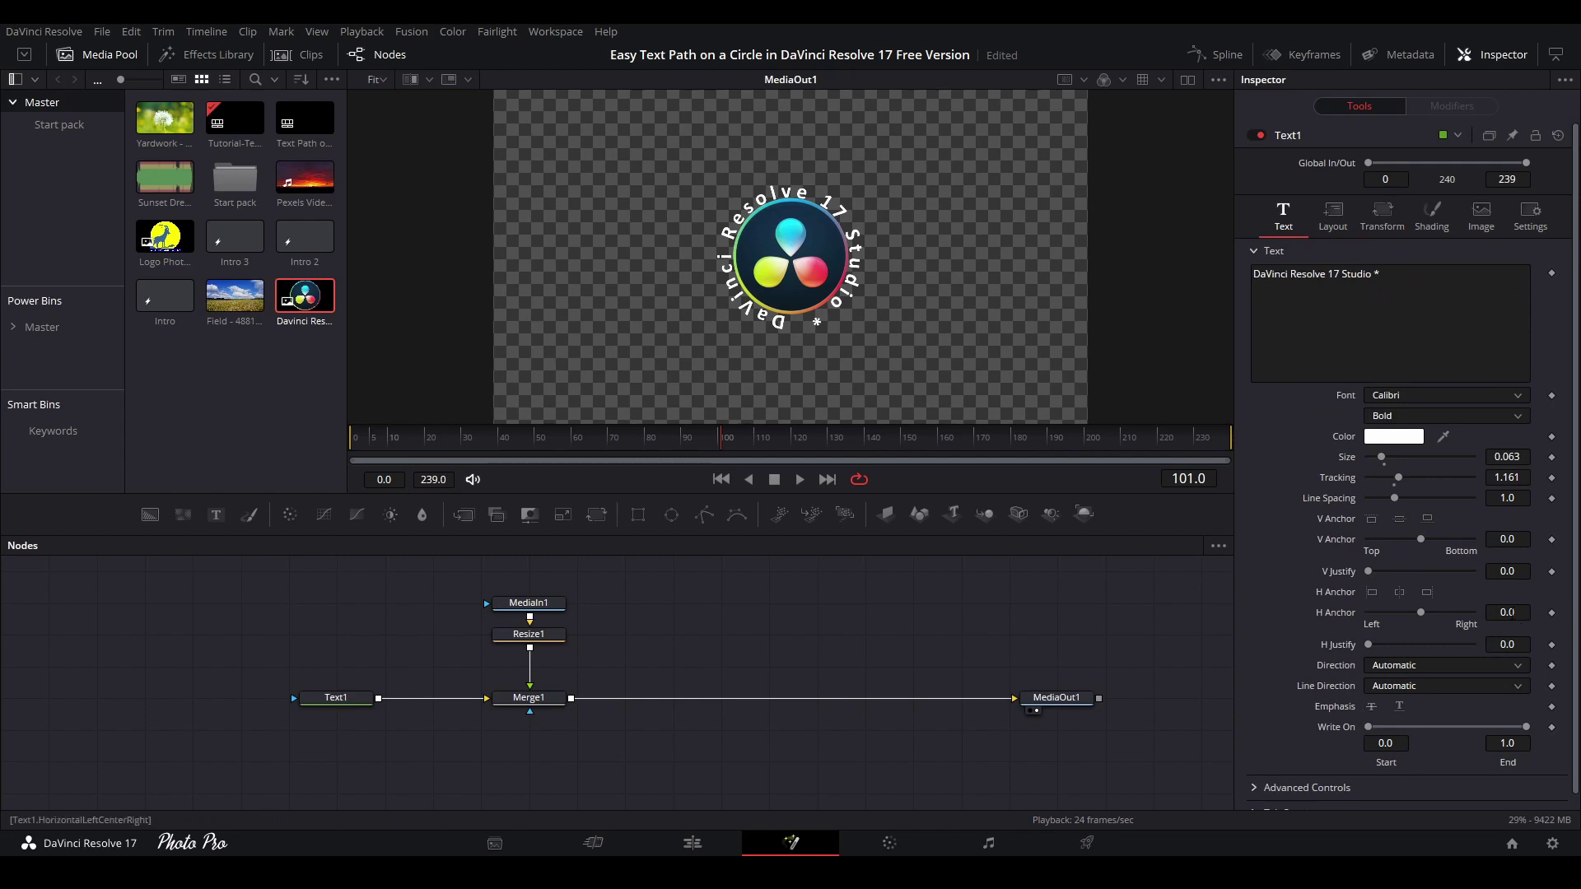
left_click_drag(1507, 611, 1463, 612)
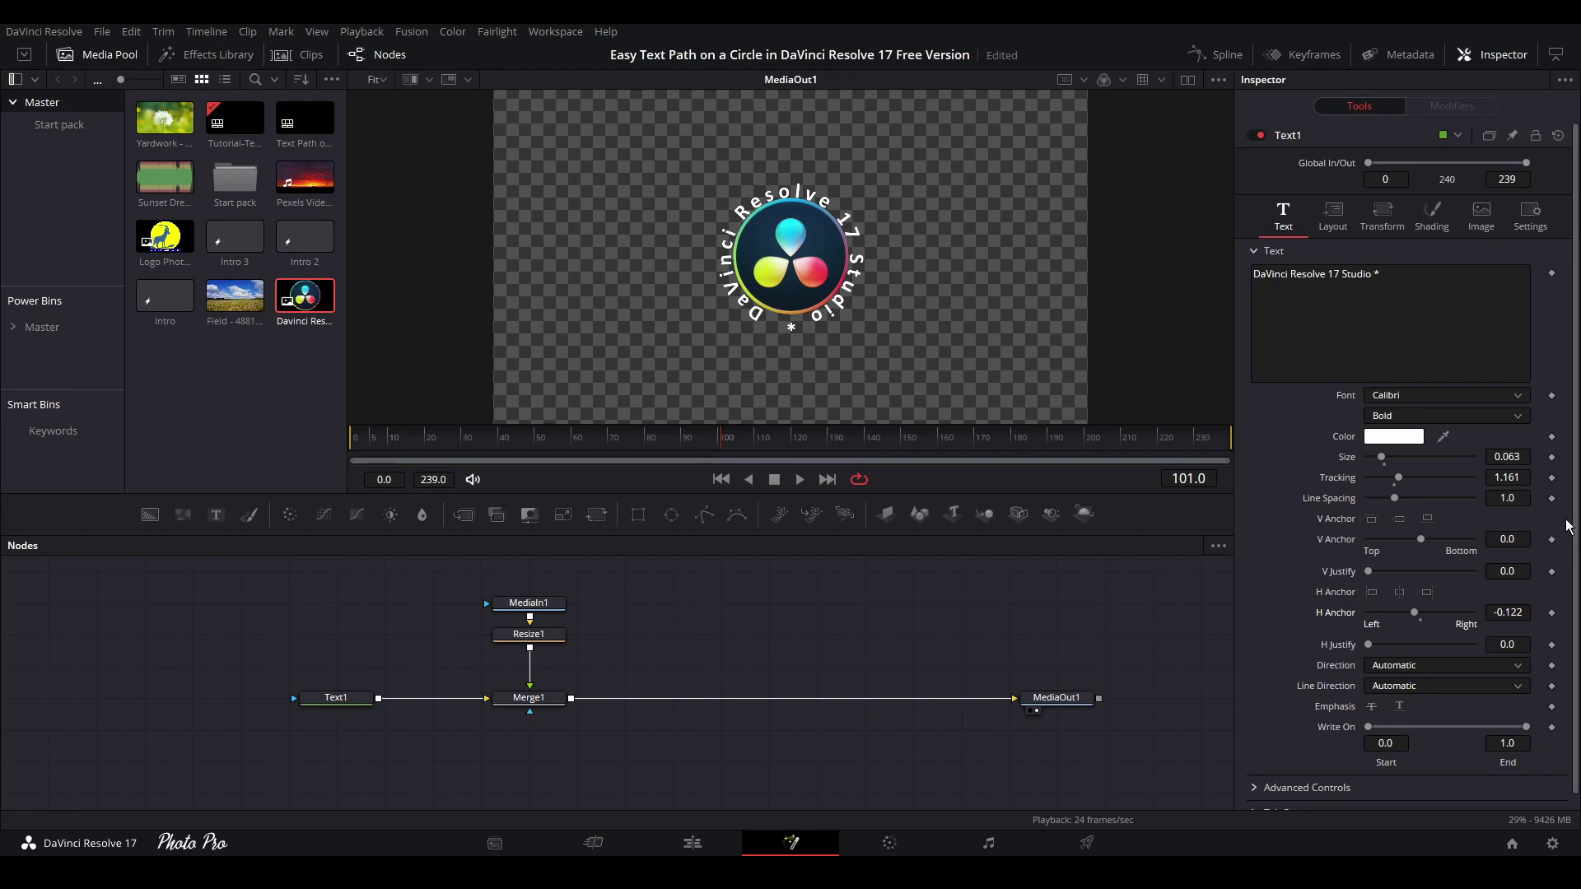
left_click(1397, 277)
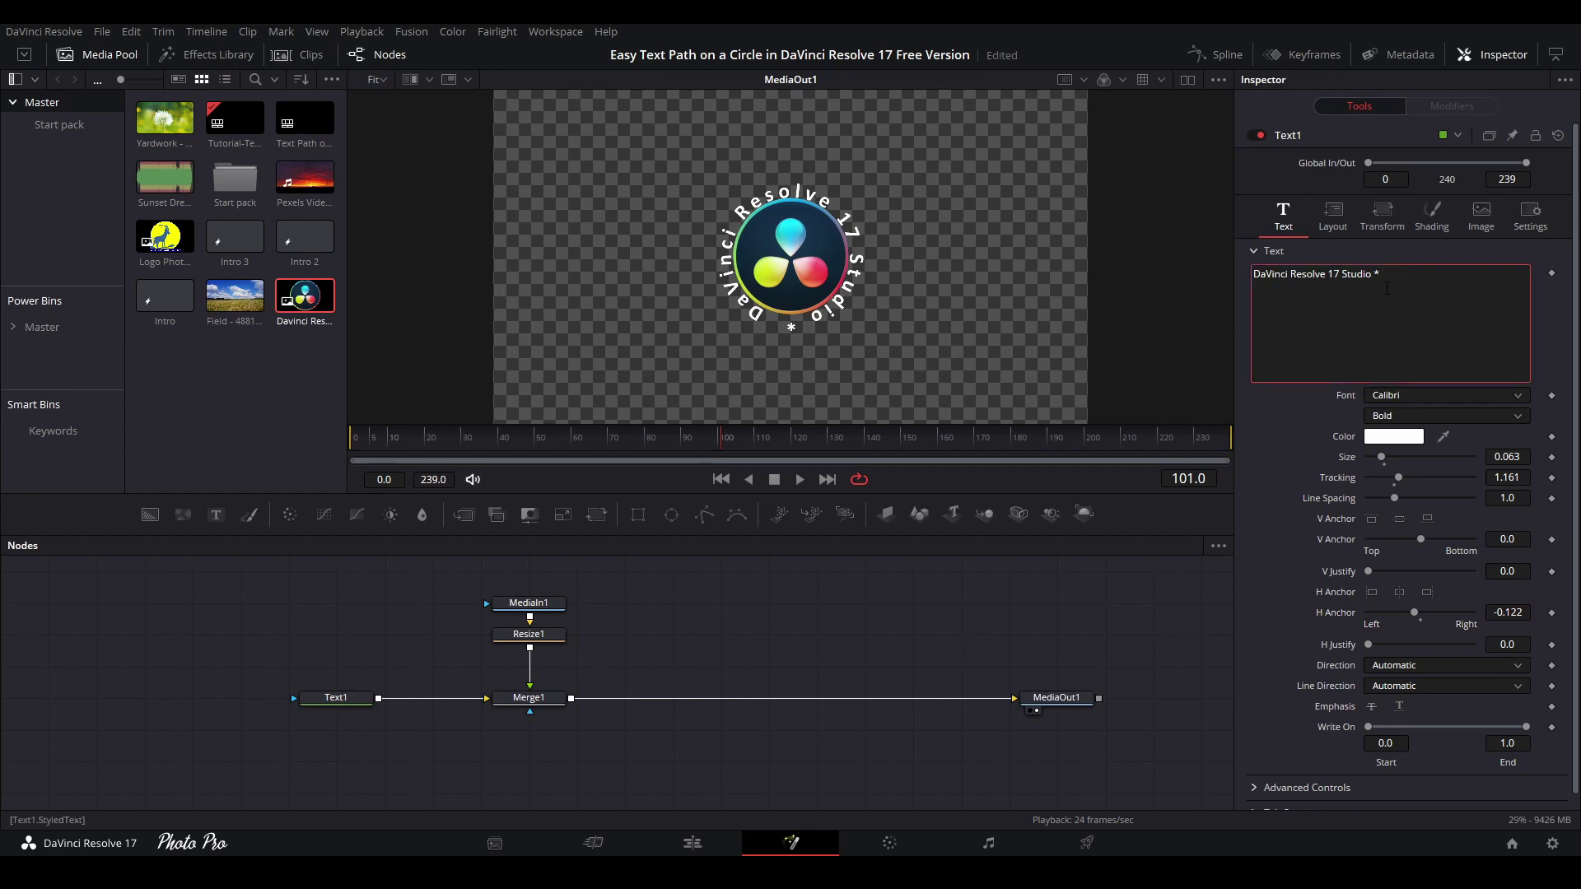
type("*")
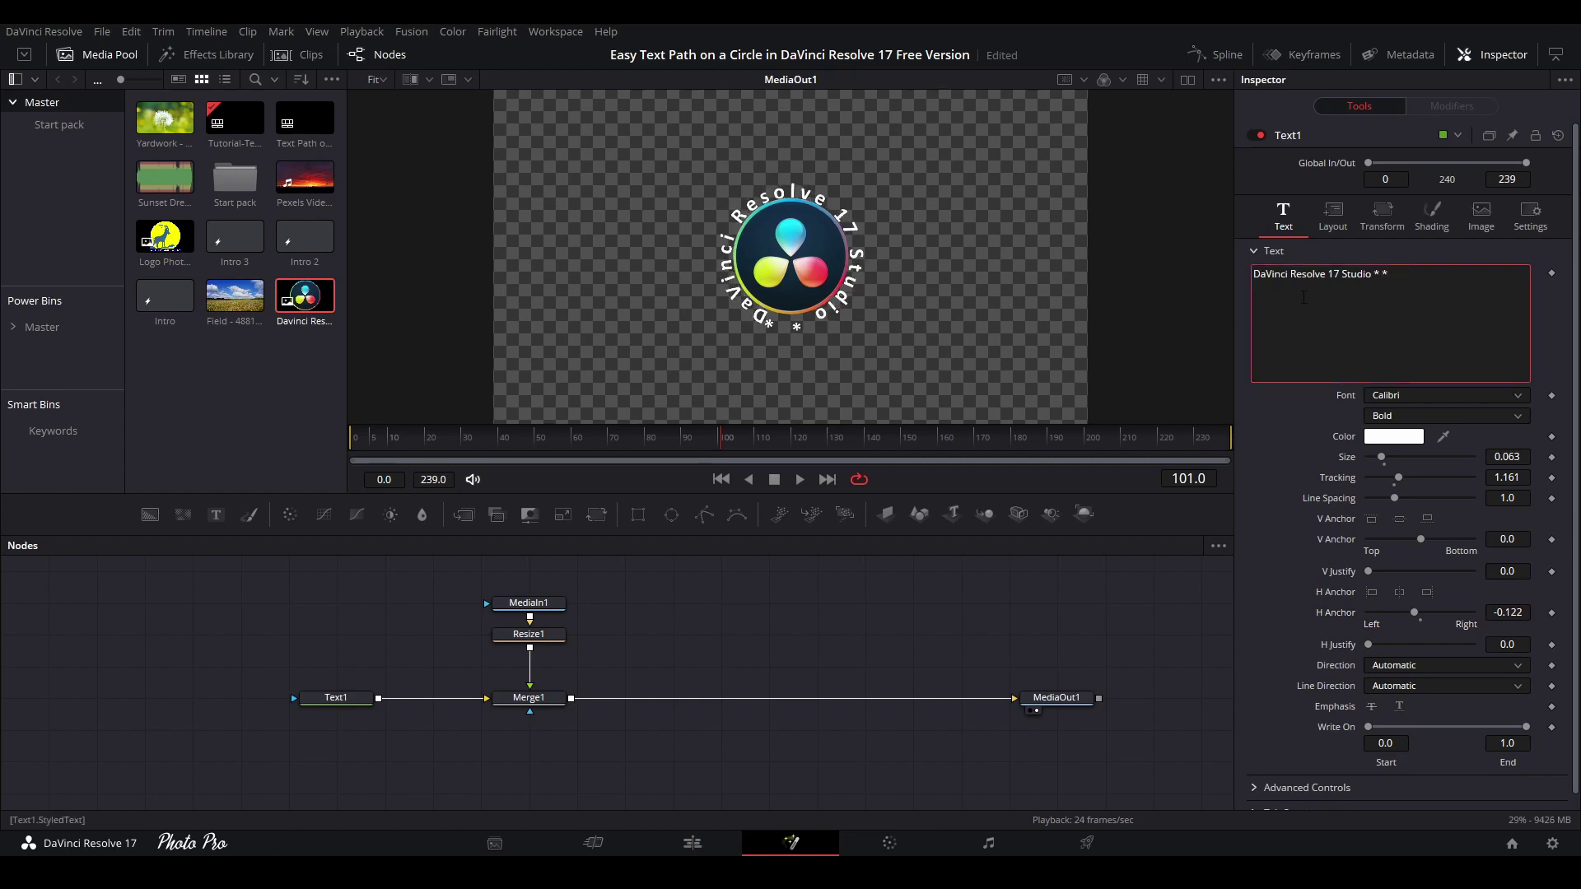
key("Left")
key("BackSpace")
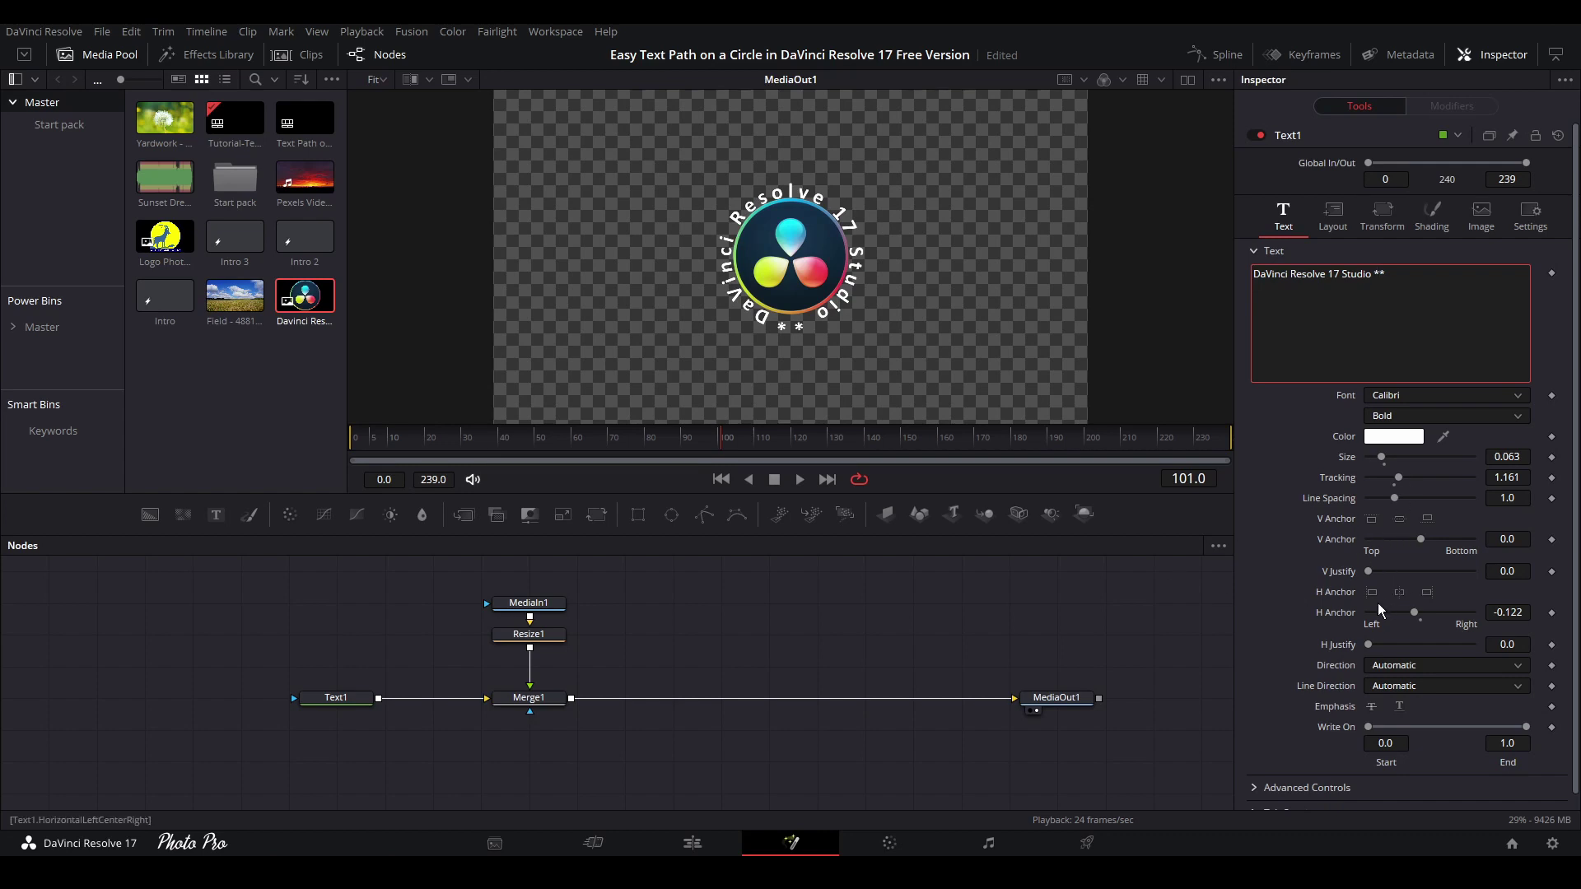
left_click(1499, 612)
scroll(1499, 612, "down", 5)
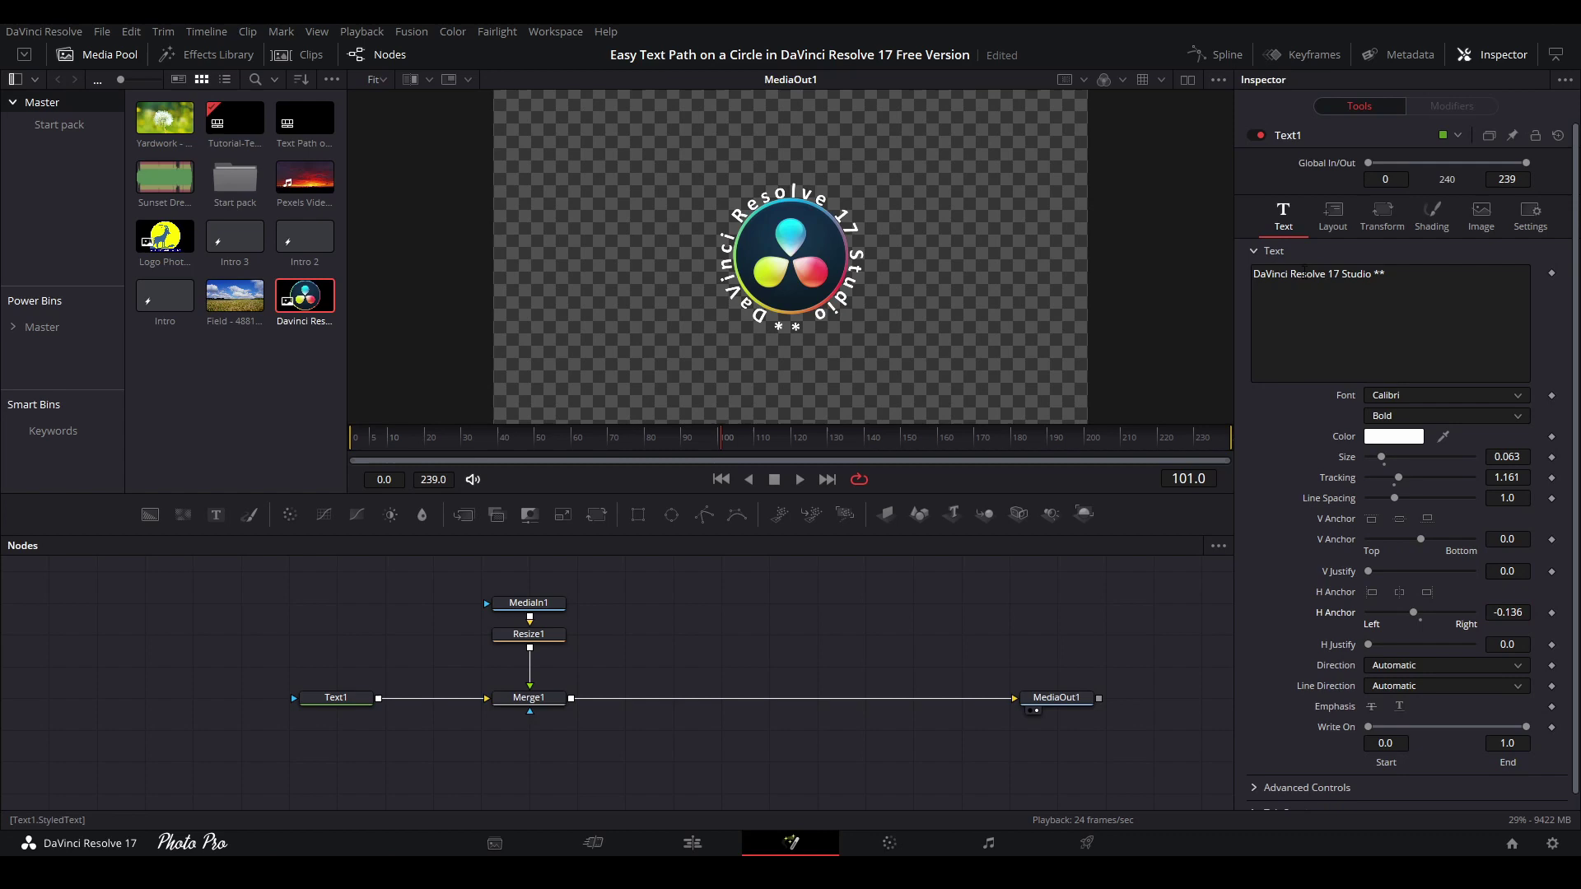
left_click(1383, 216)
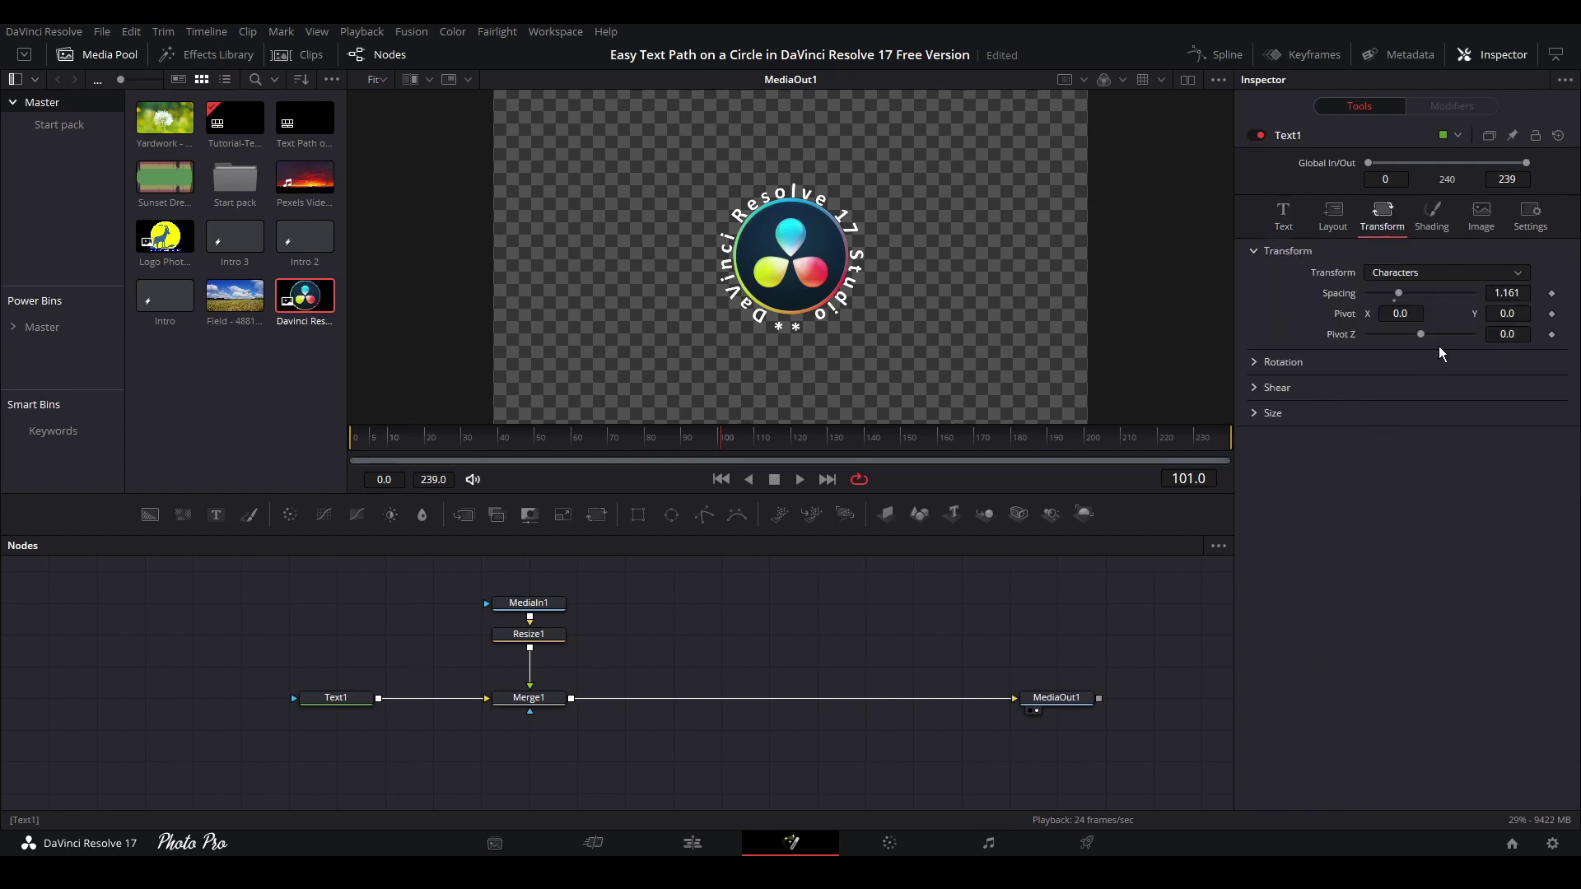
Step: Set Text1's spacing to 1.149 and its circle to size 0.795, width 0.32
left_click(1505, 293)
scroll(1506, 293, "down", 4)
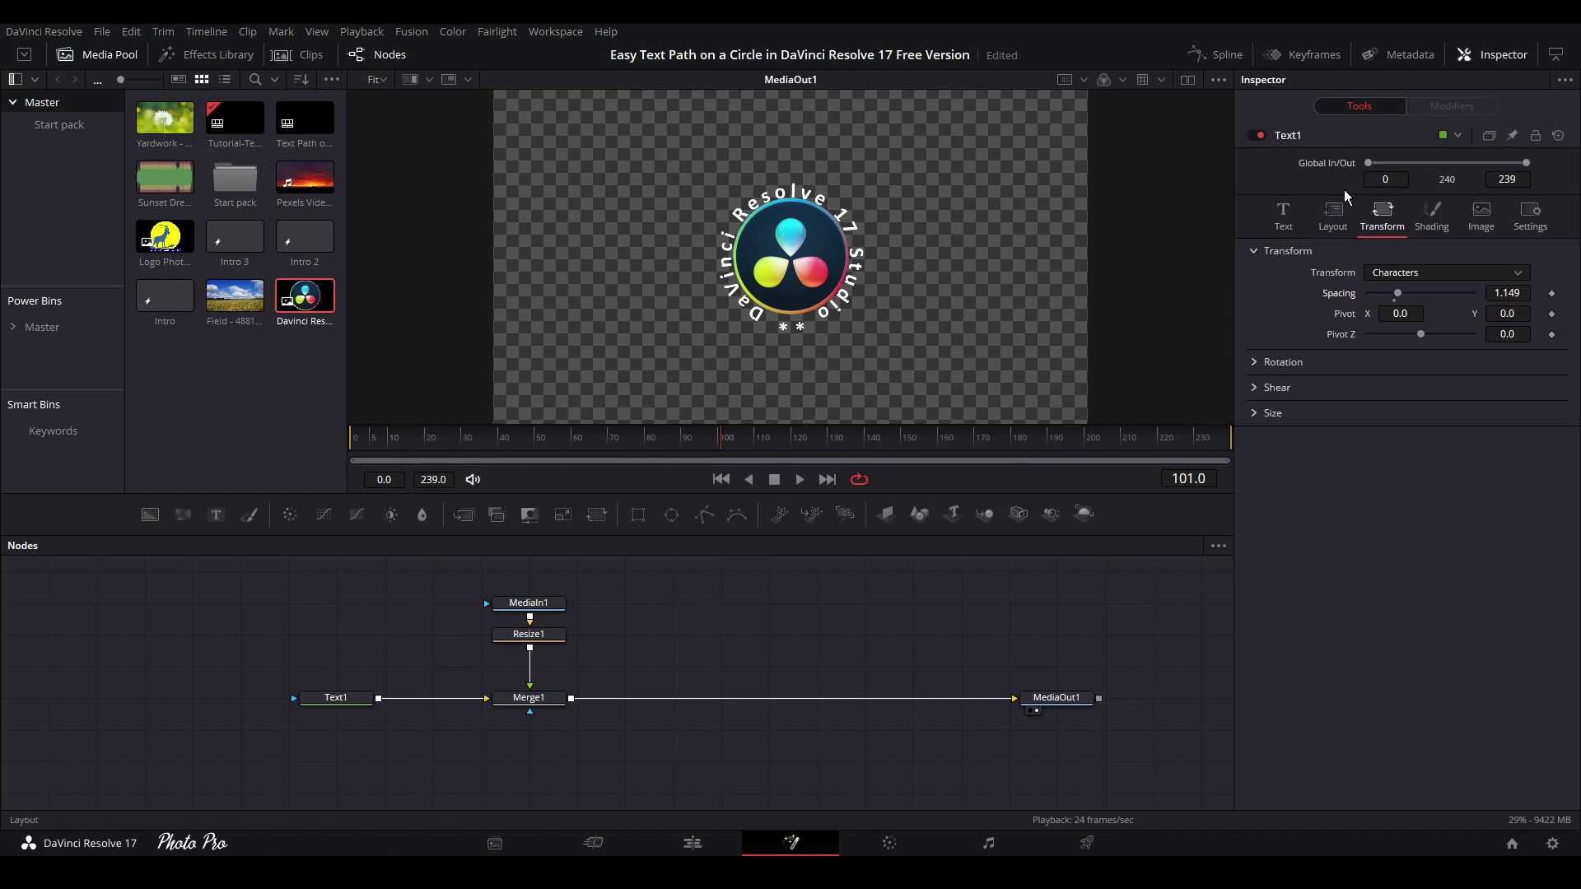
left_click(1333, 214)
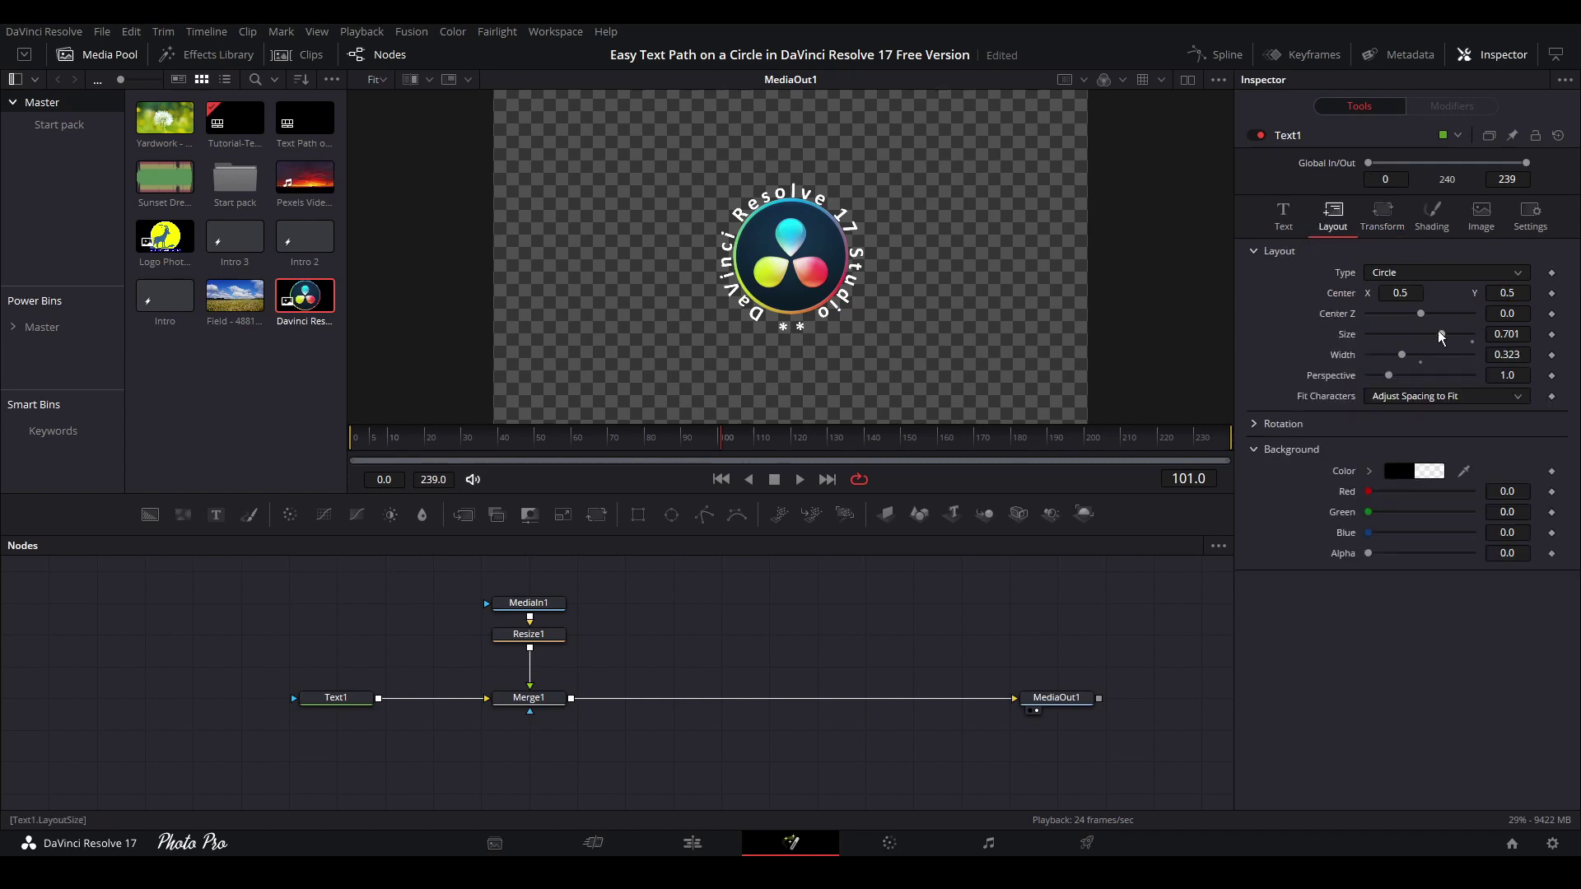
left_click_drag(1439, 334, 1448, 339)
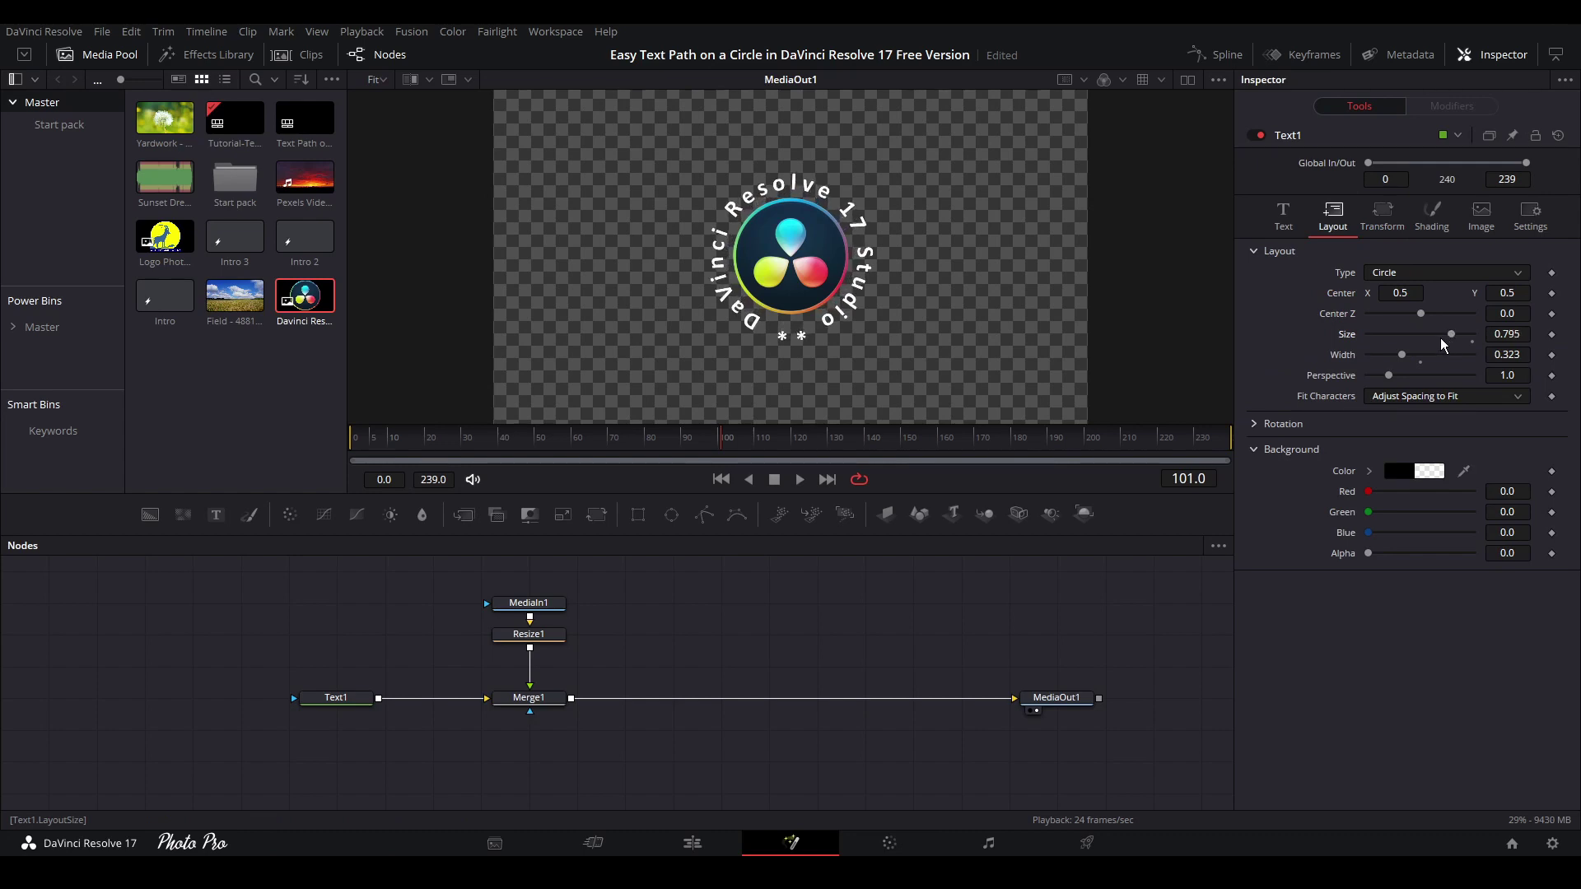
left_click_drag(1403, 358, 1404, 359)
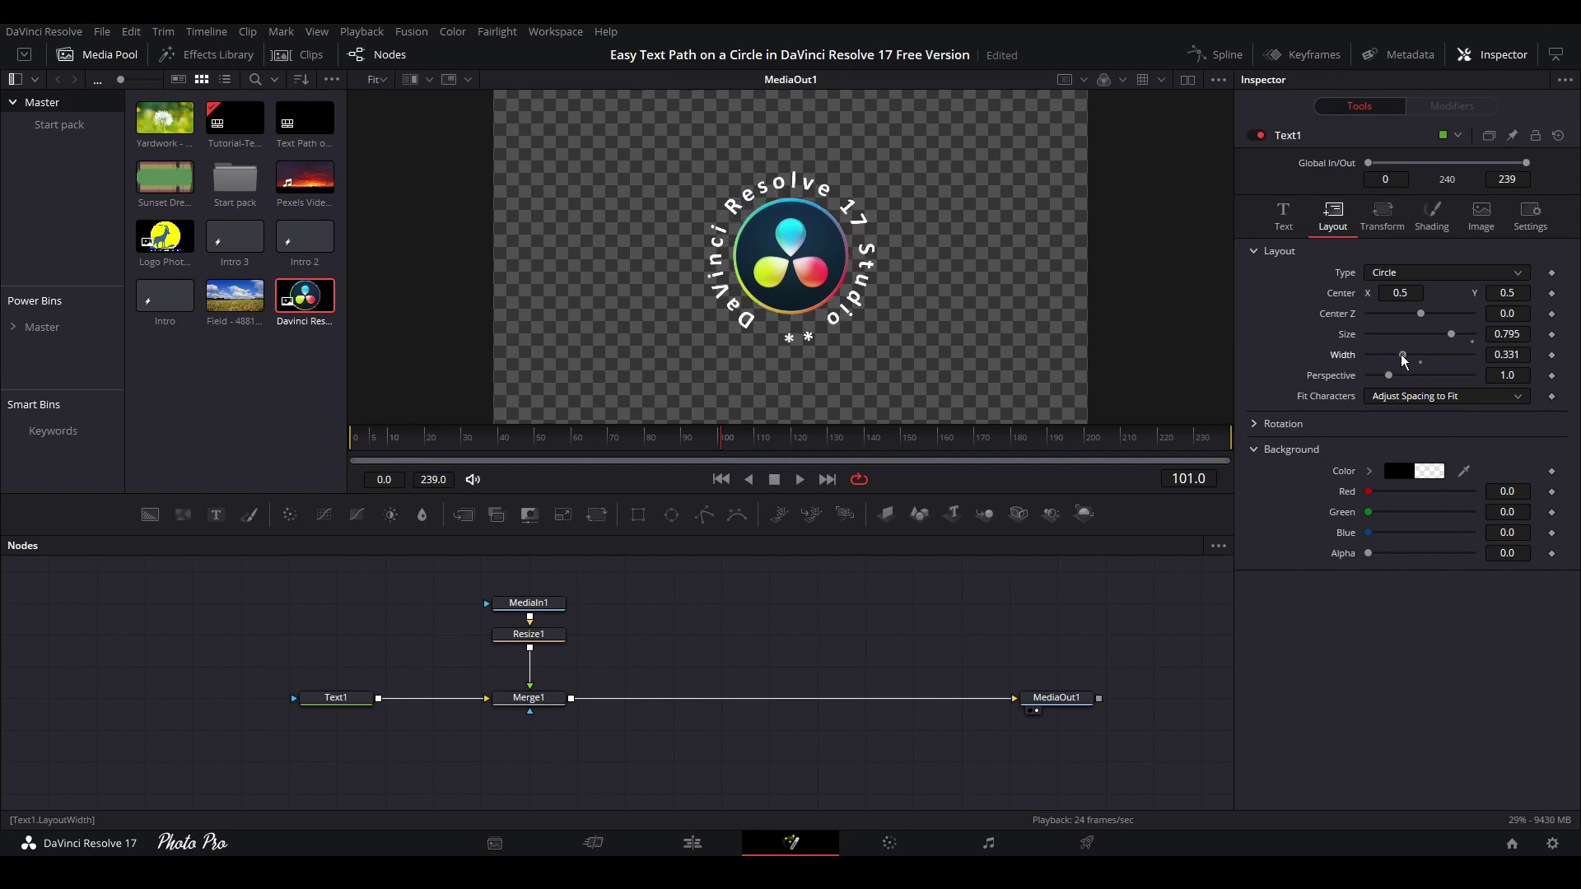
left_click_drag(1404, 359, 1402, 359)
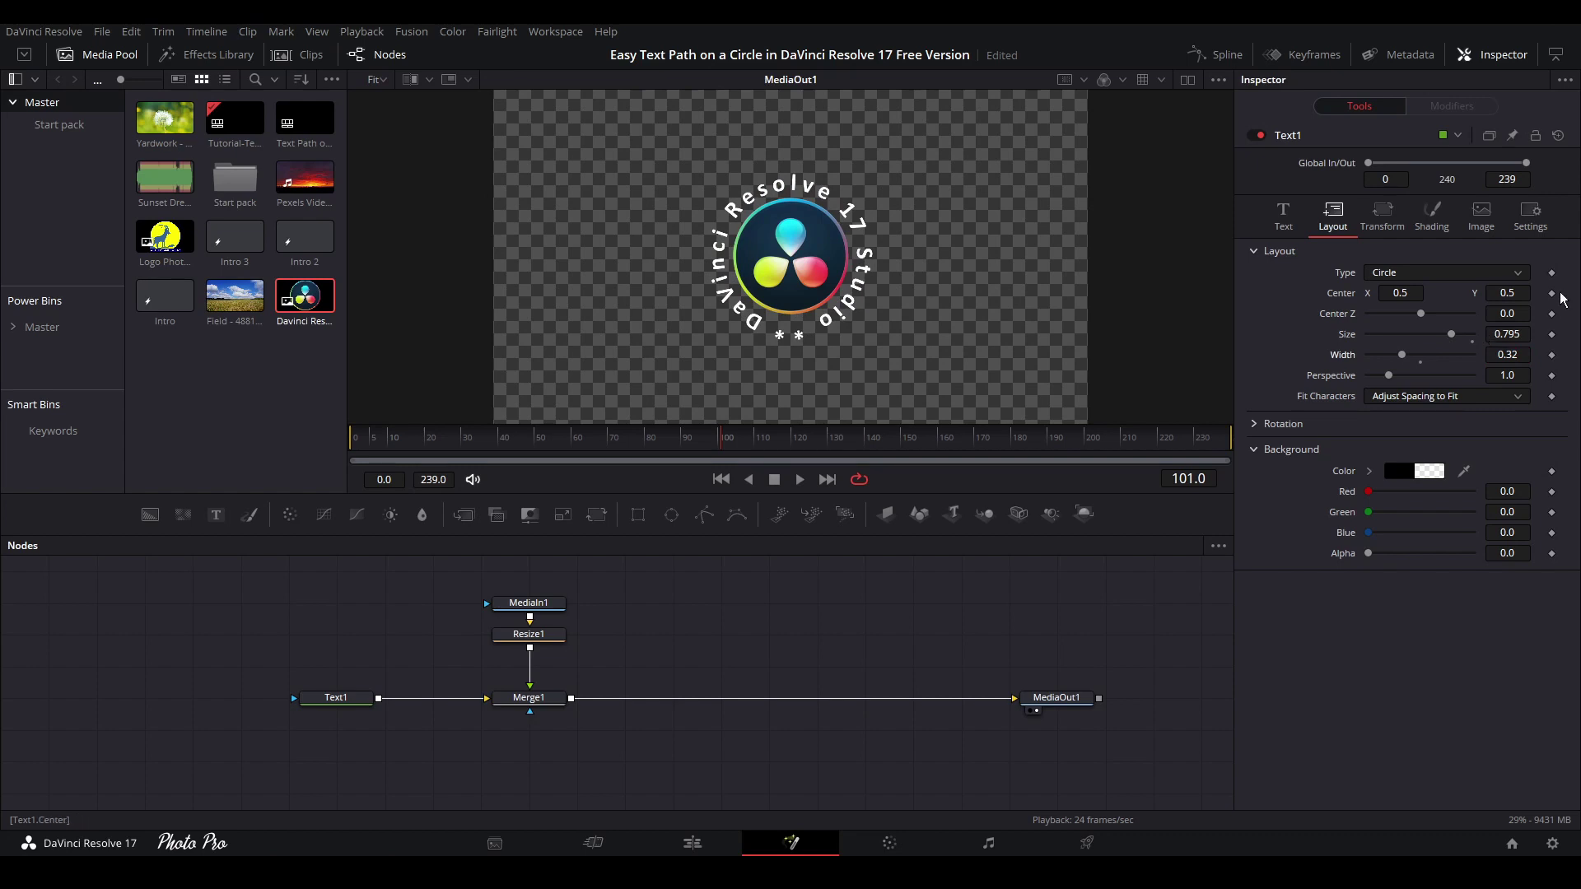
Step: Recolour the text ring yellow-green by eyedropping the colour from the logo in the viewer
left_click(1286, 219)
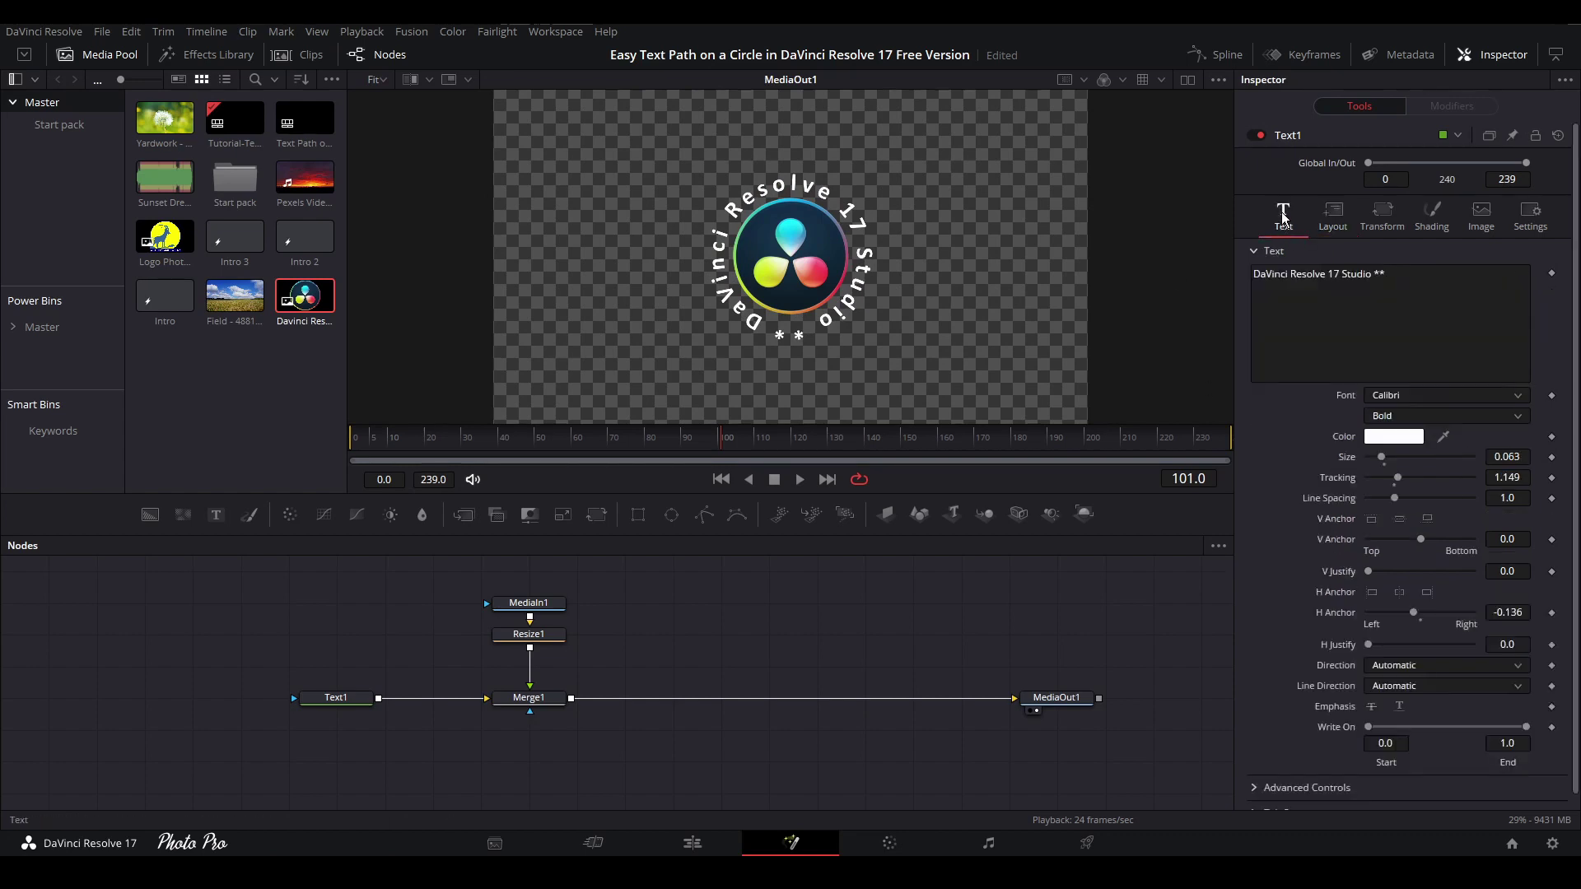
left_click_drag(1446, 434, 777, 267)
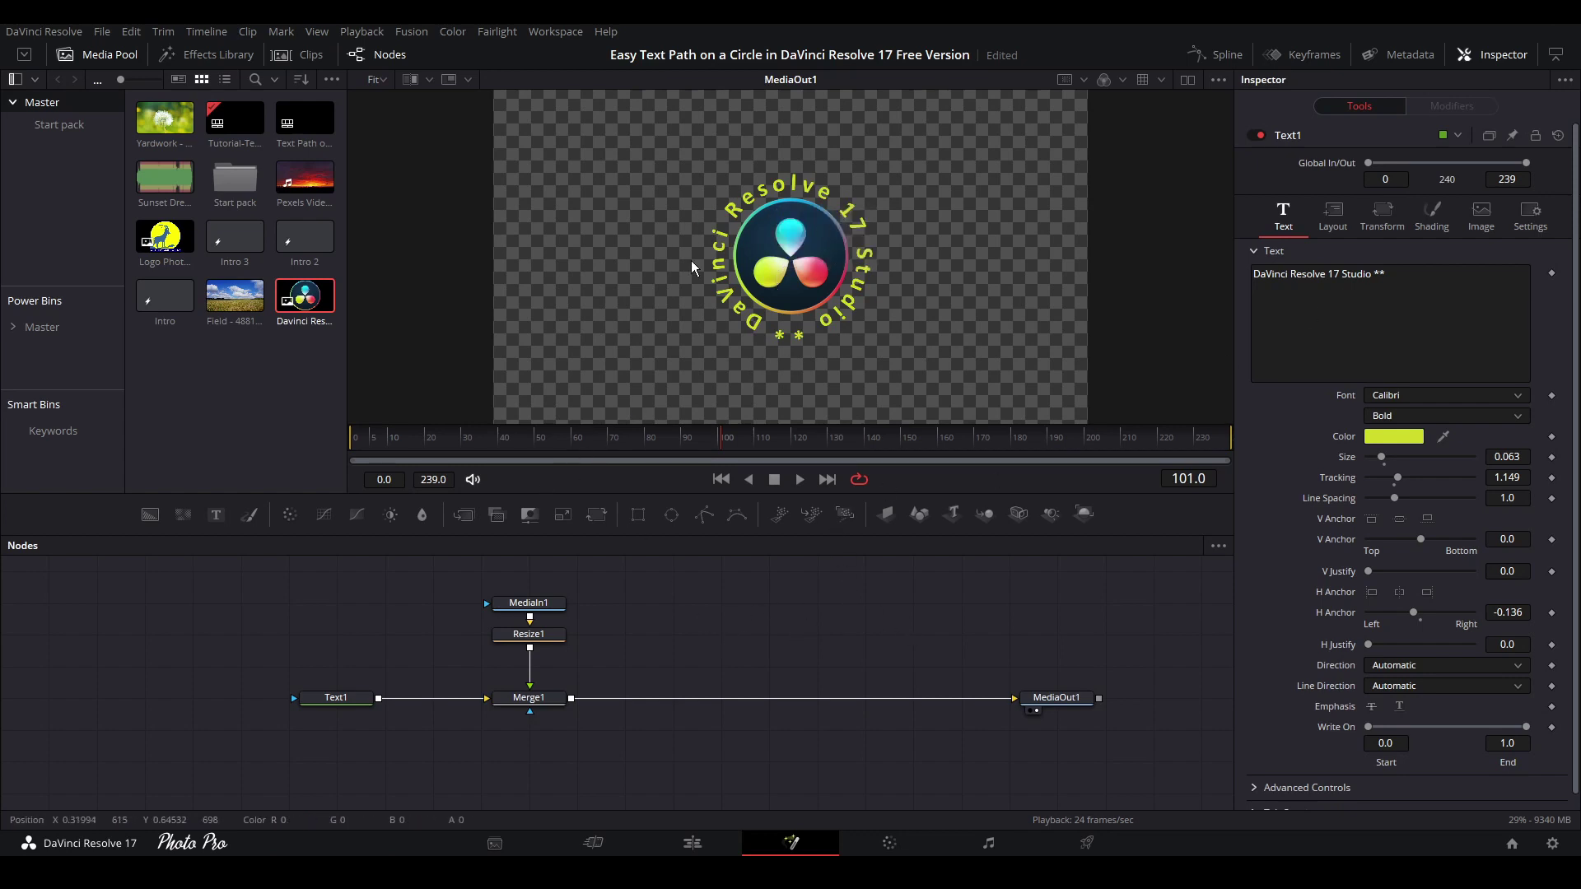
Step: Select Text1 and bring up its Layout rotation controls, trying a test Z rotation
left_click(335, 697)
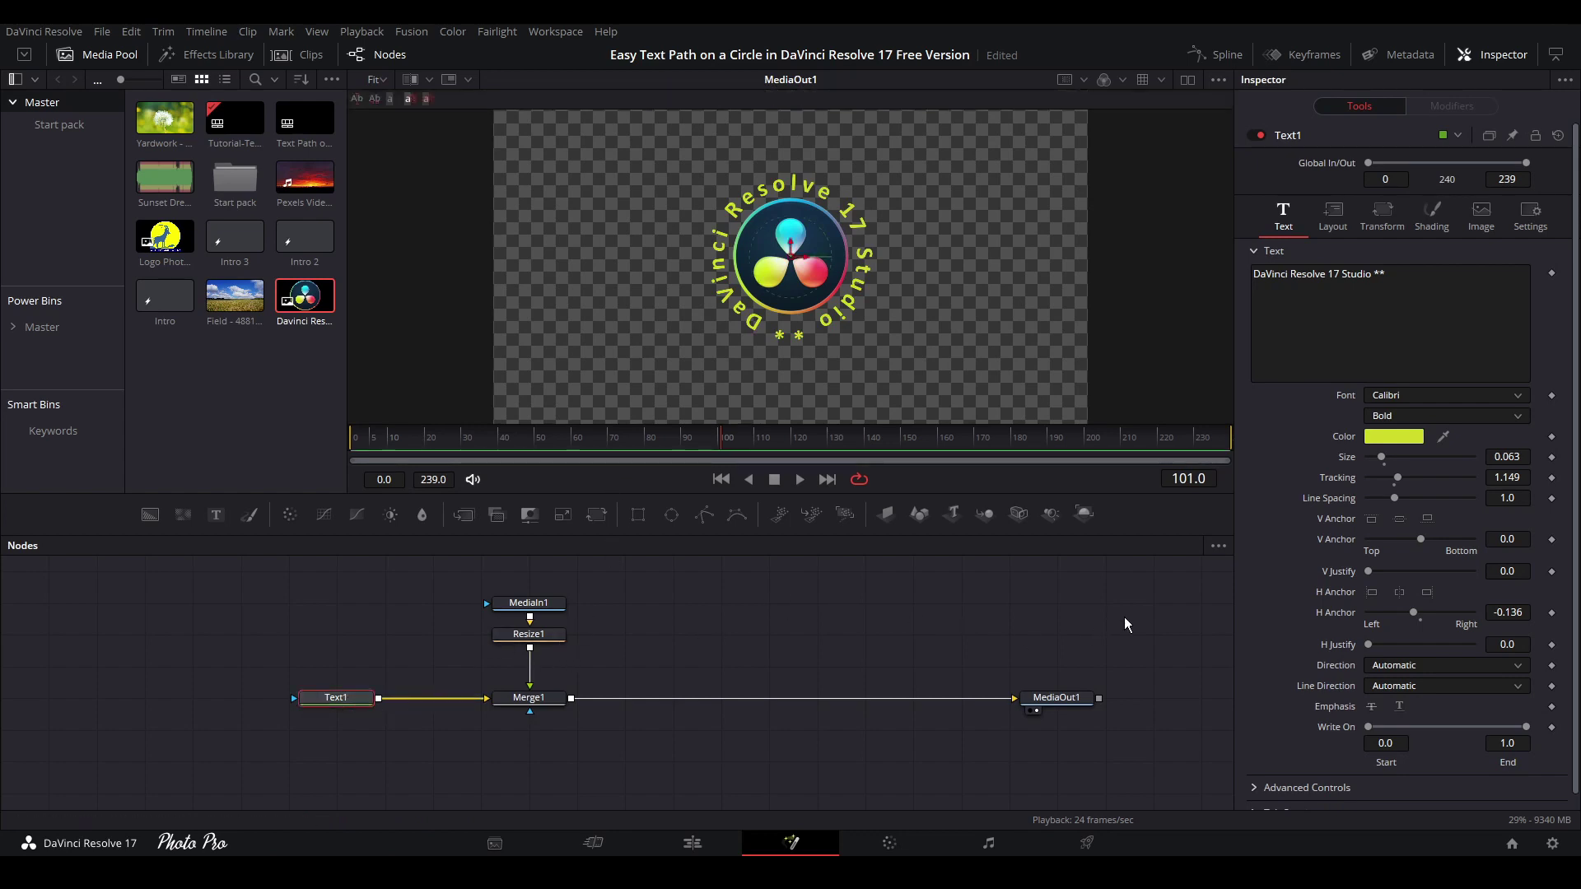
left_click(1333, 215)
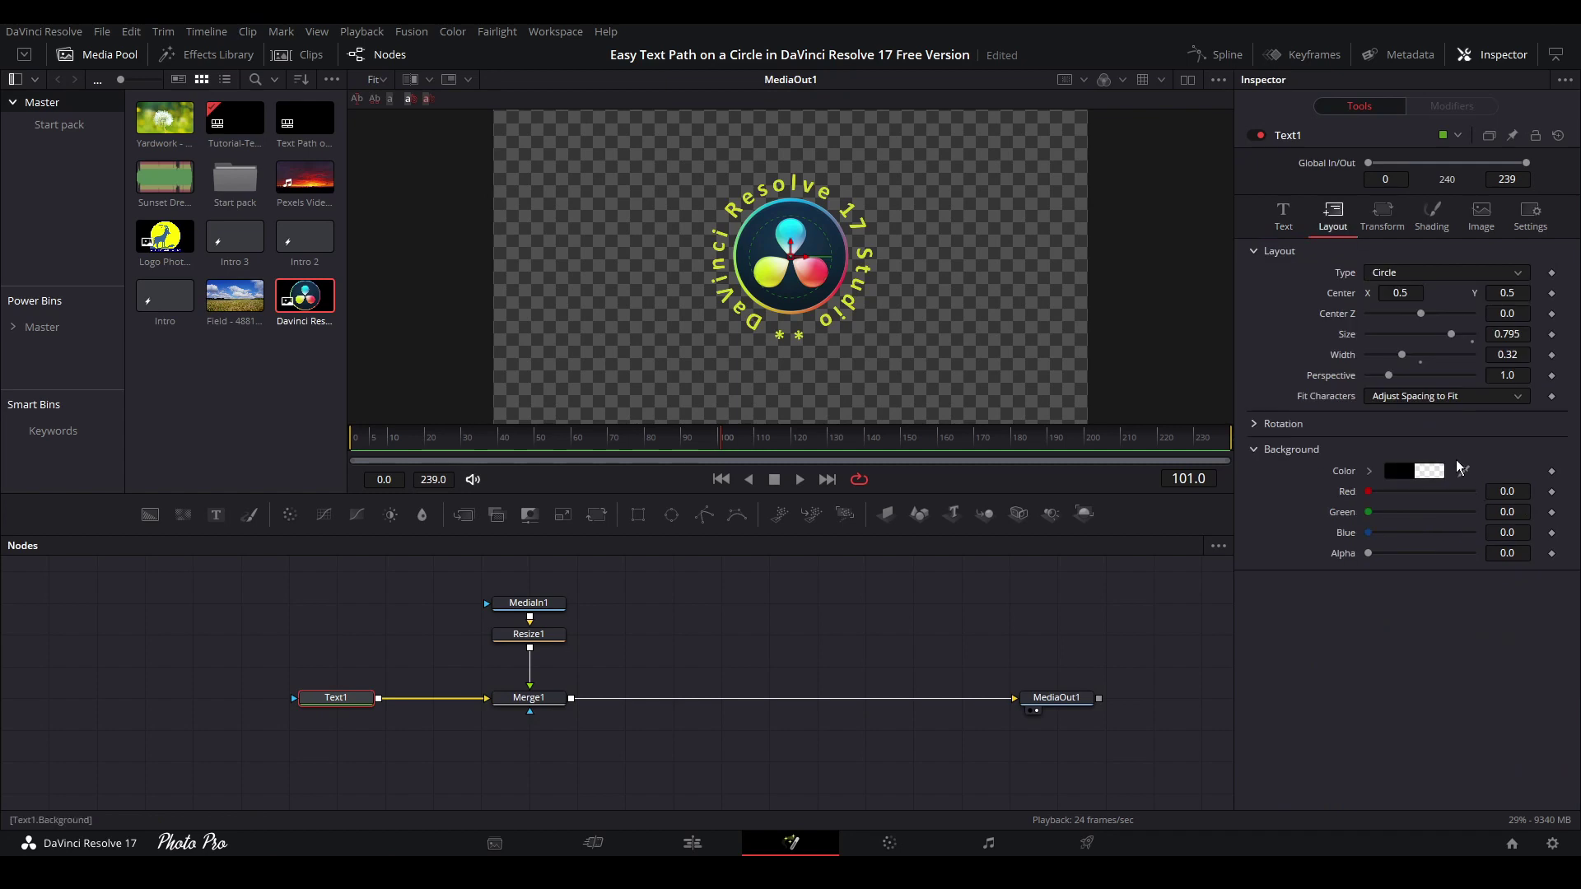
left_click(1255, 424)
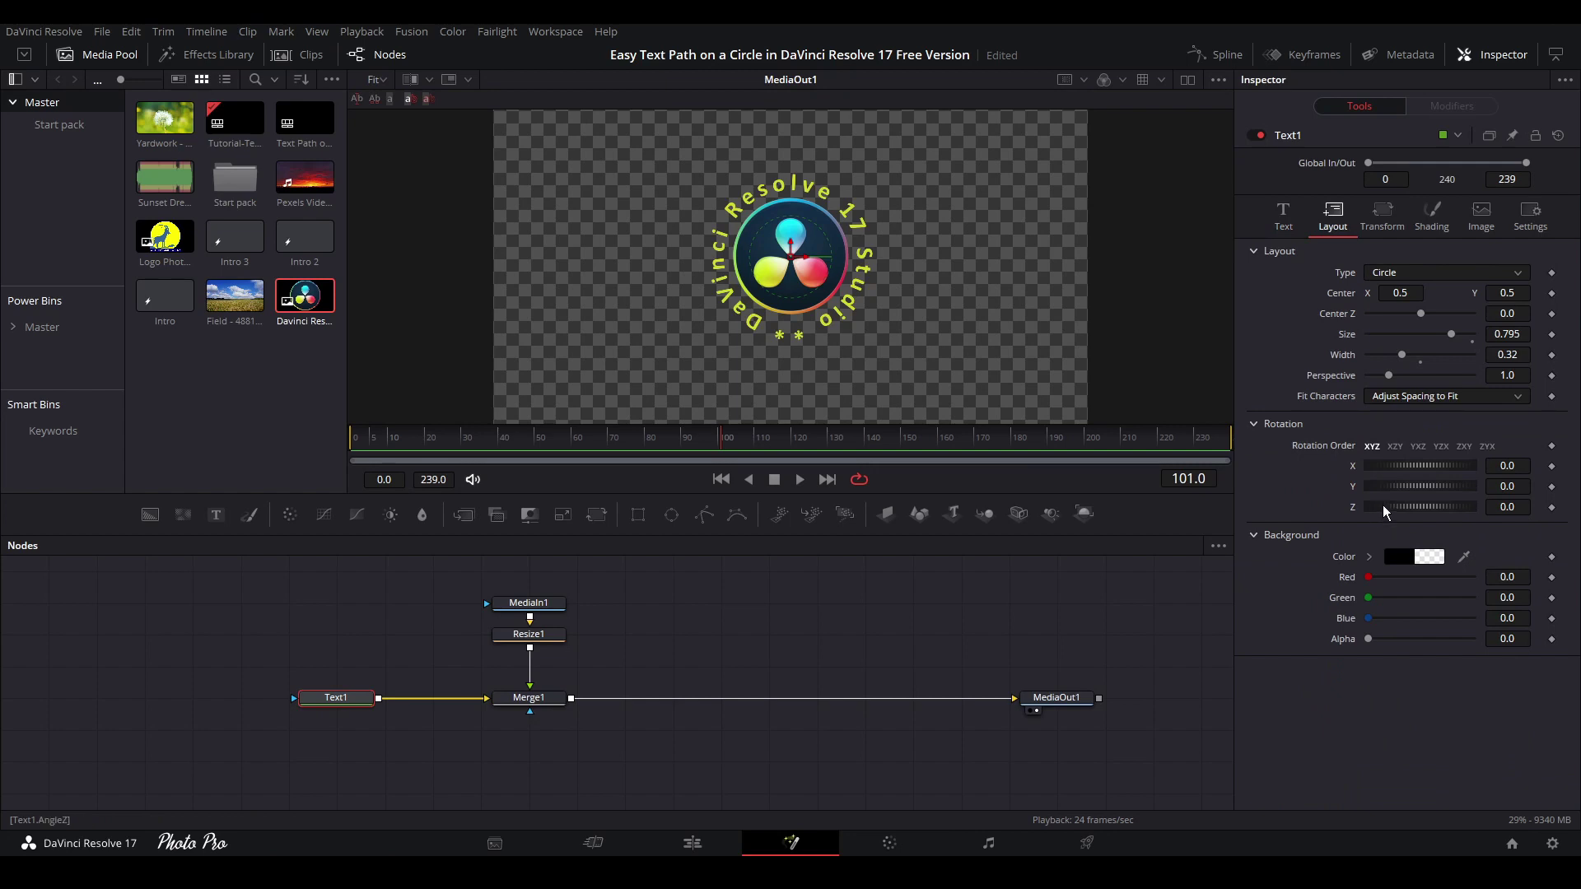
left_click_drag(1383, 508, 1429, 530)
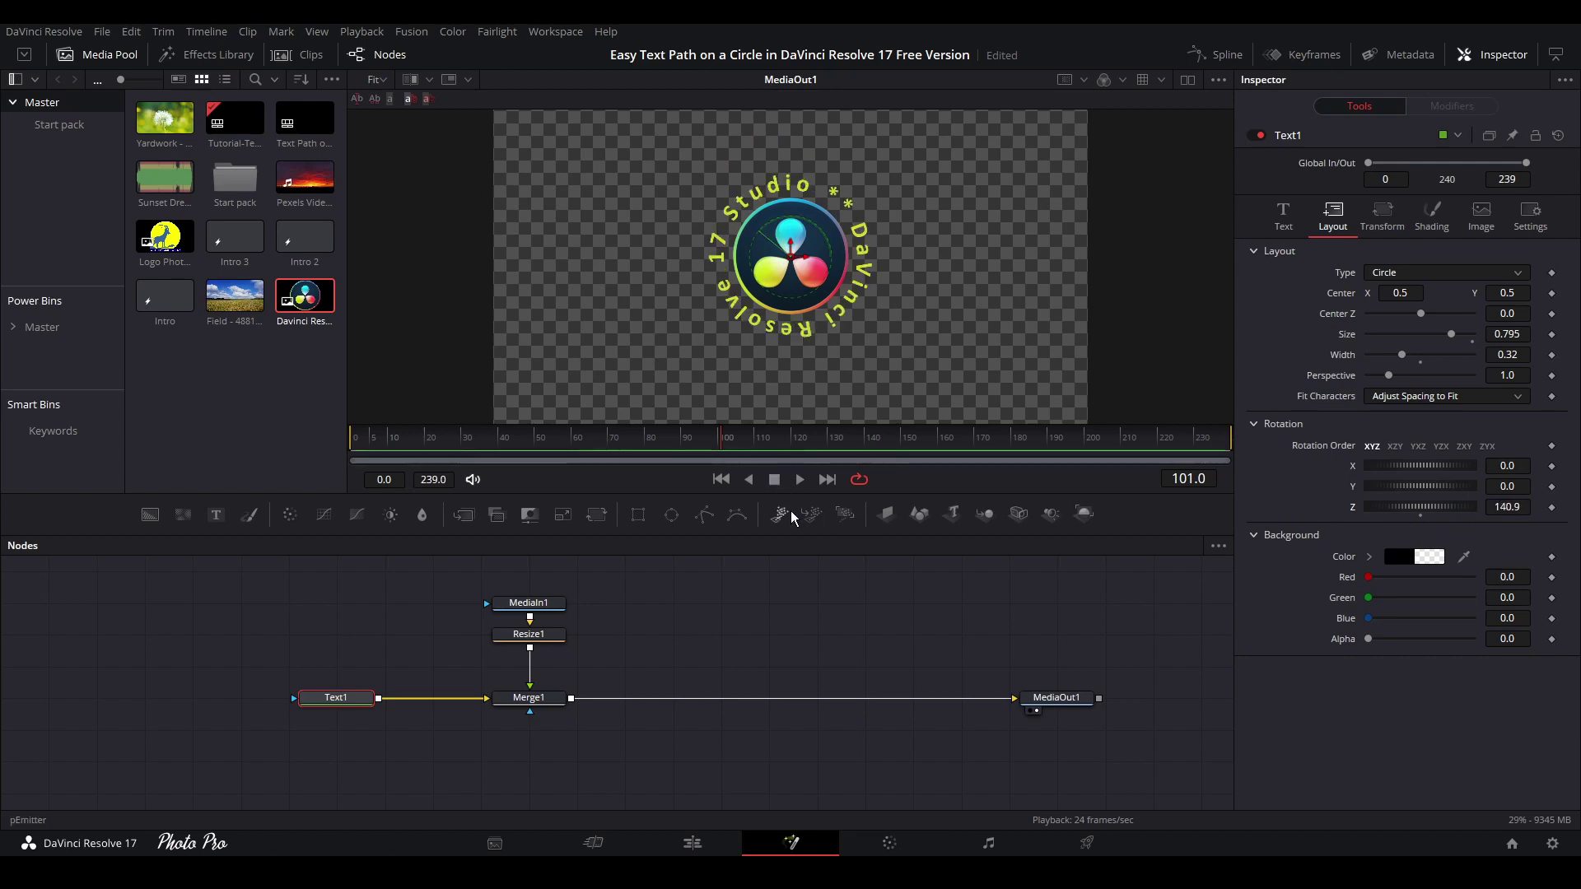
Step: Keyframe Z rotation 0 at frame 0, spin past a full turn at frame 80, and preview
left_click(728, 485)
double_click(1351, 509)
left_click(1551, 508)
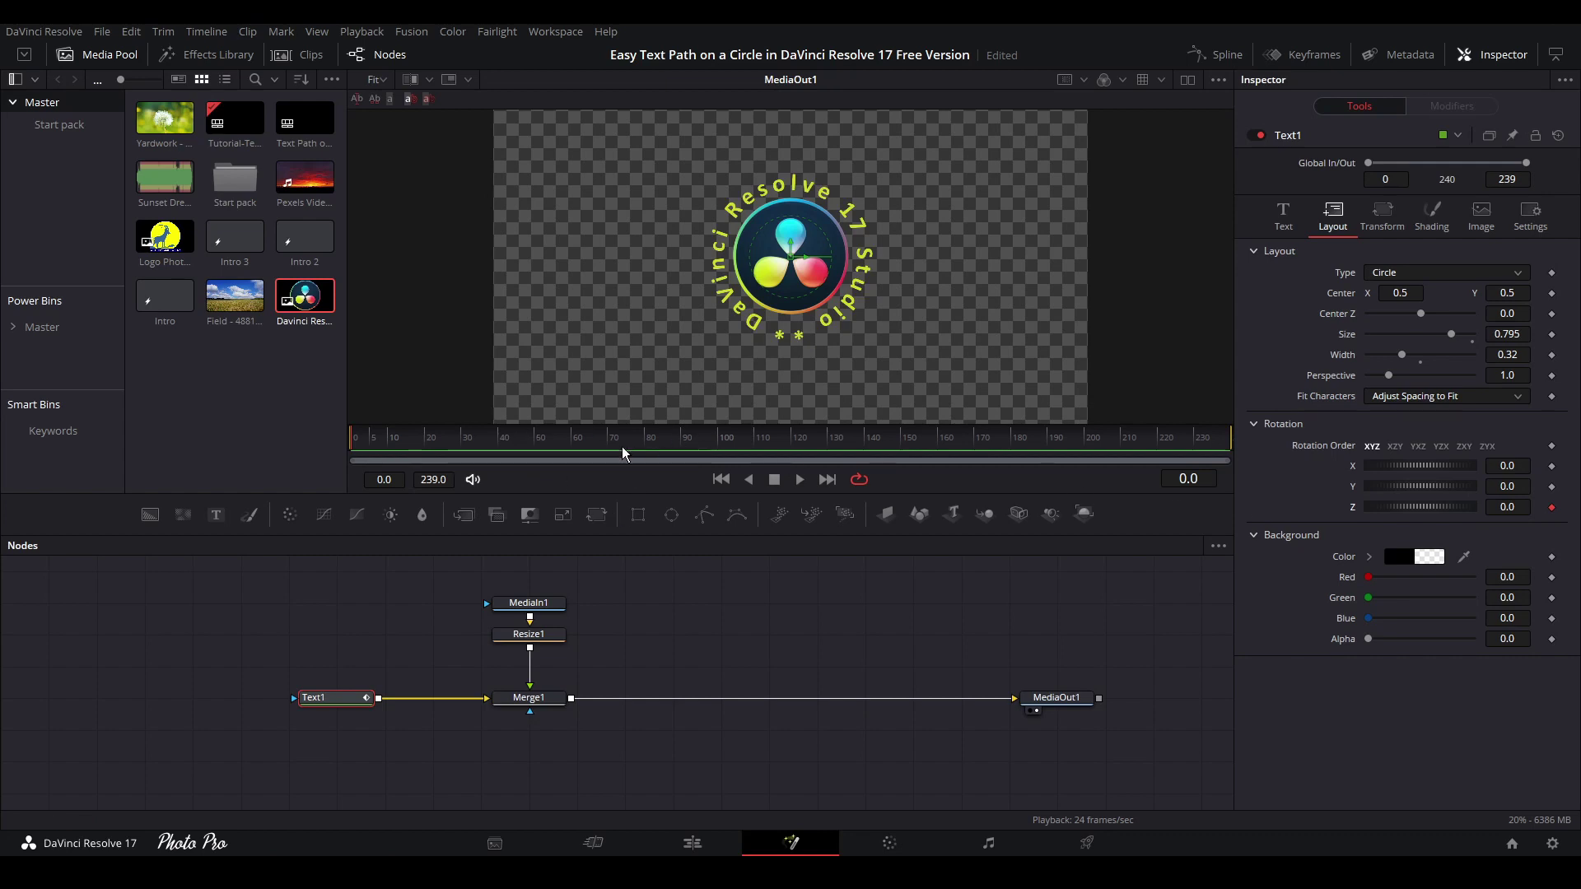
left_click(646, 447)
left_click_drag(1420, 510, 1533, 510)
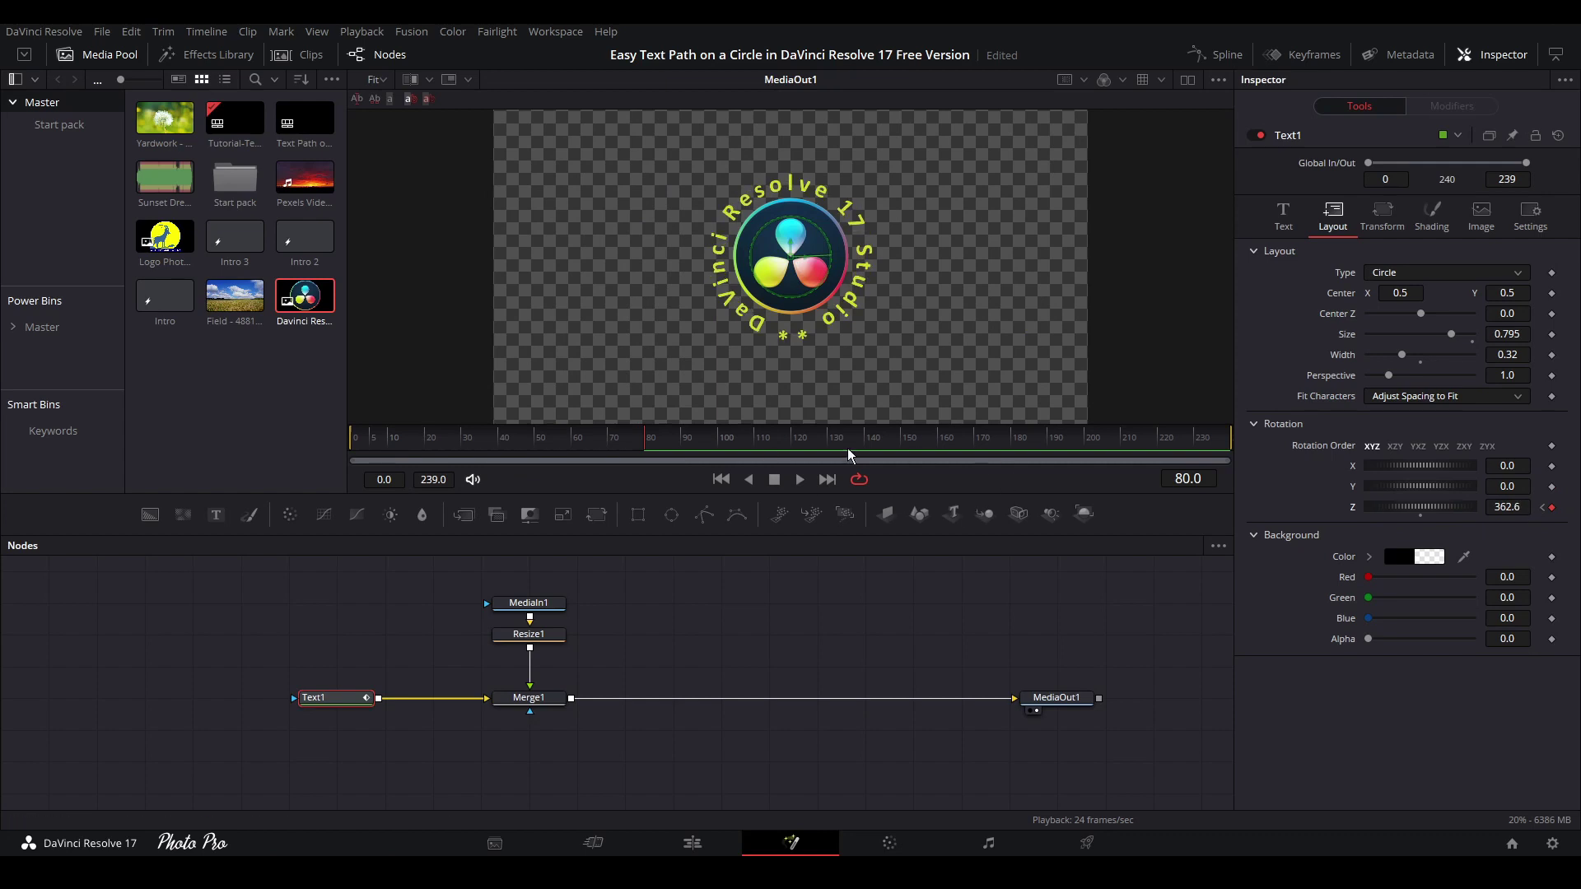
left_click(356, 446)
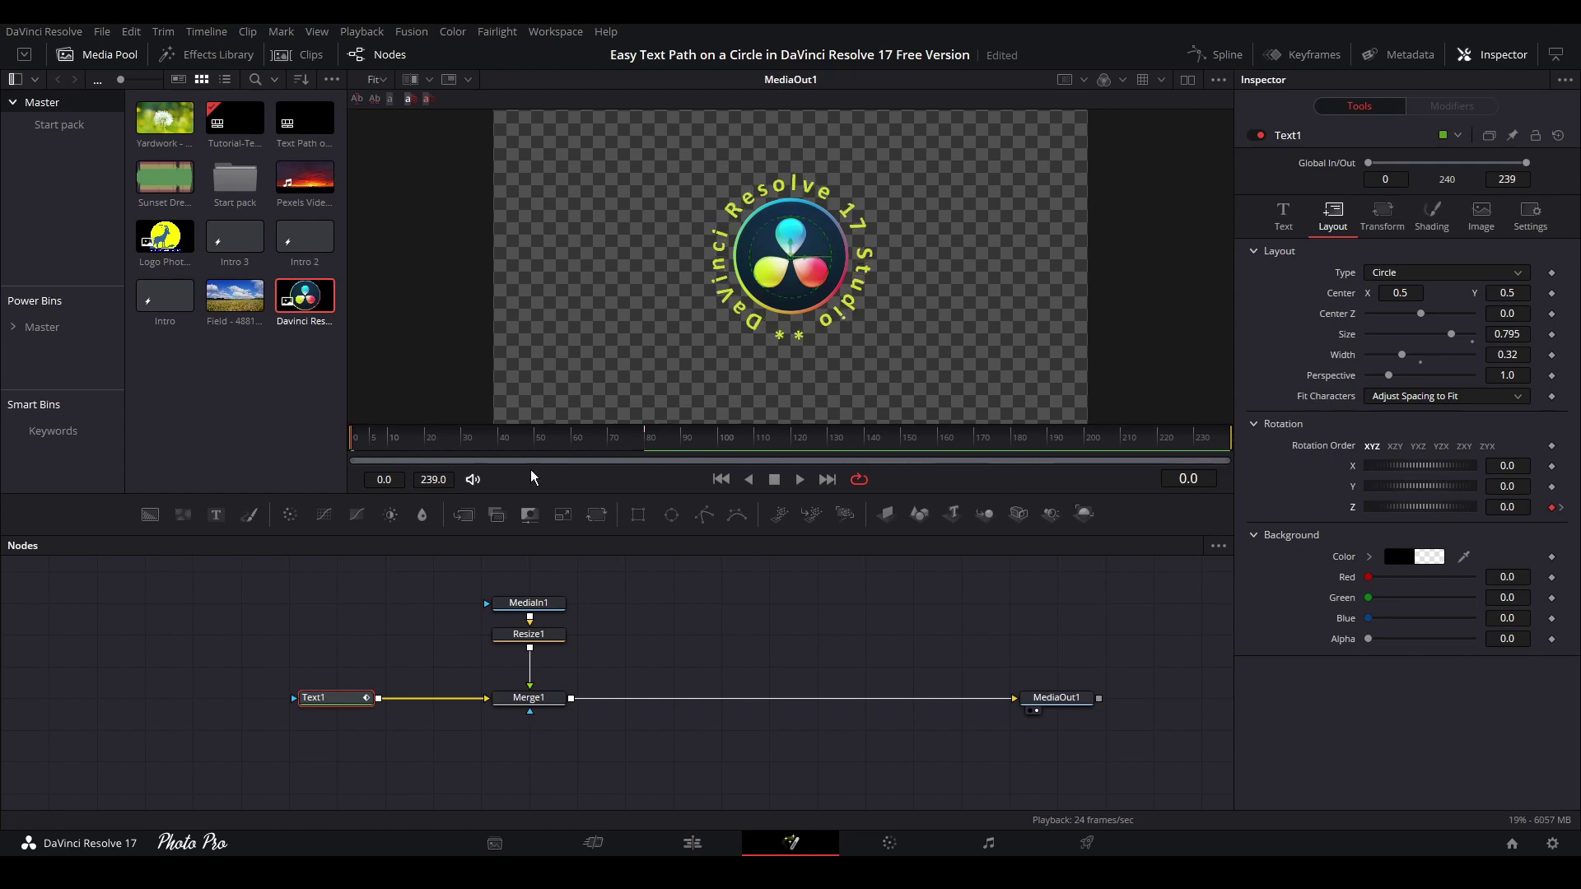
left_click(800, 480)
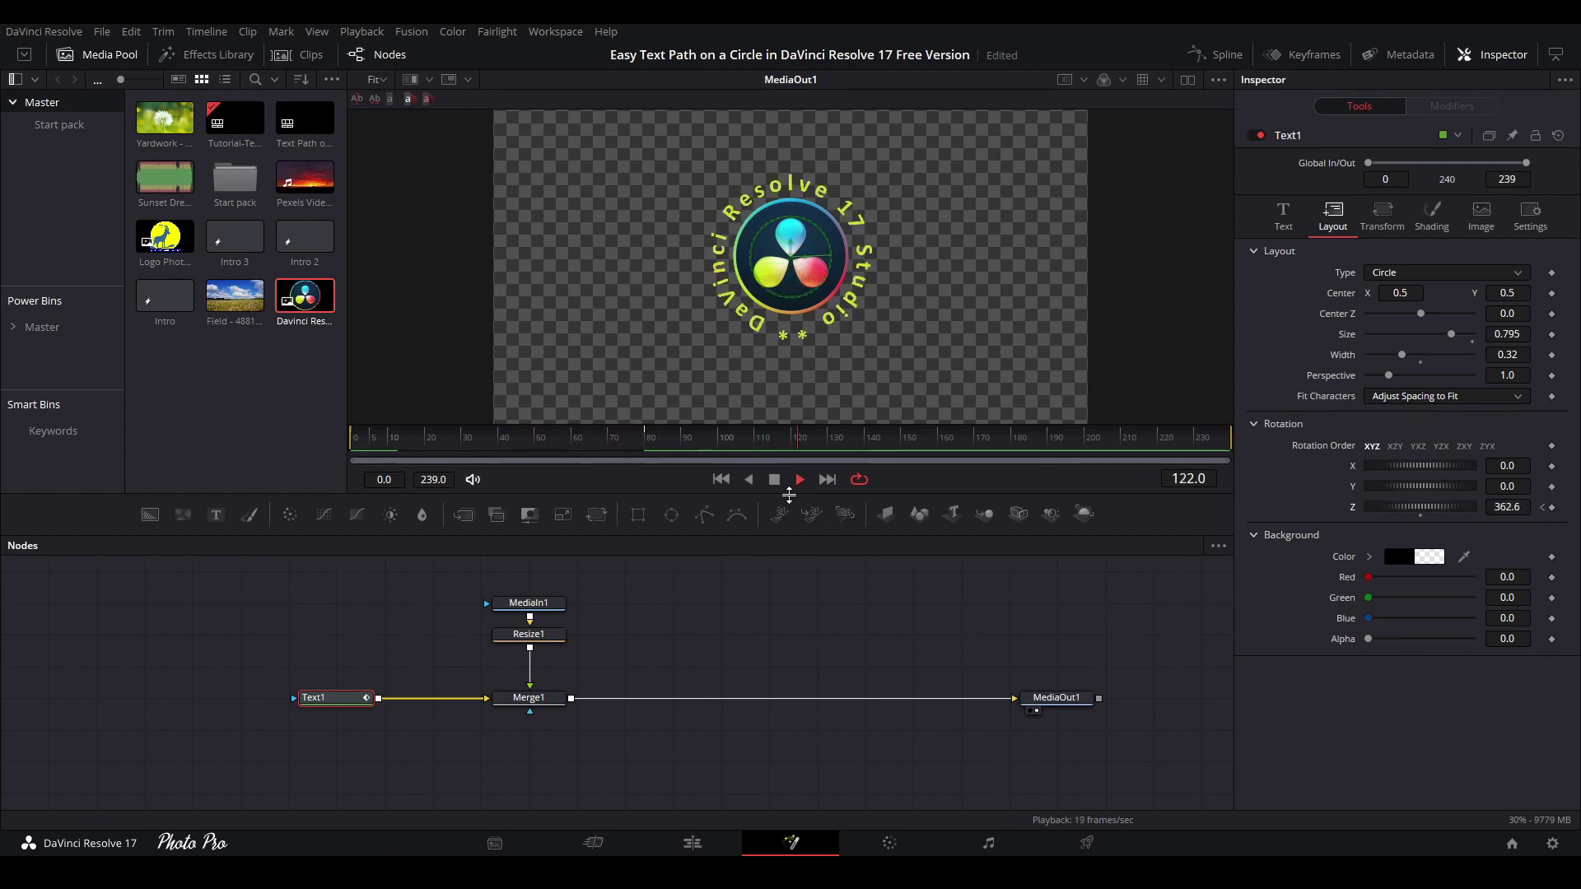
left_click(774, 481)
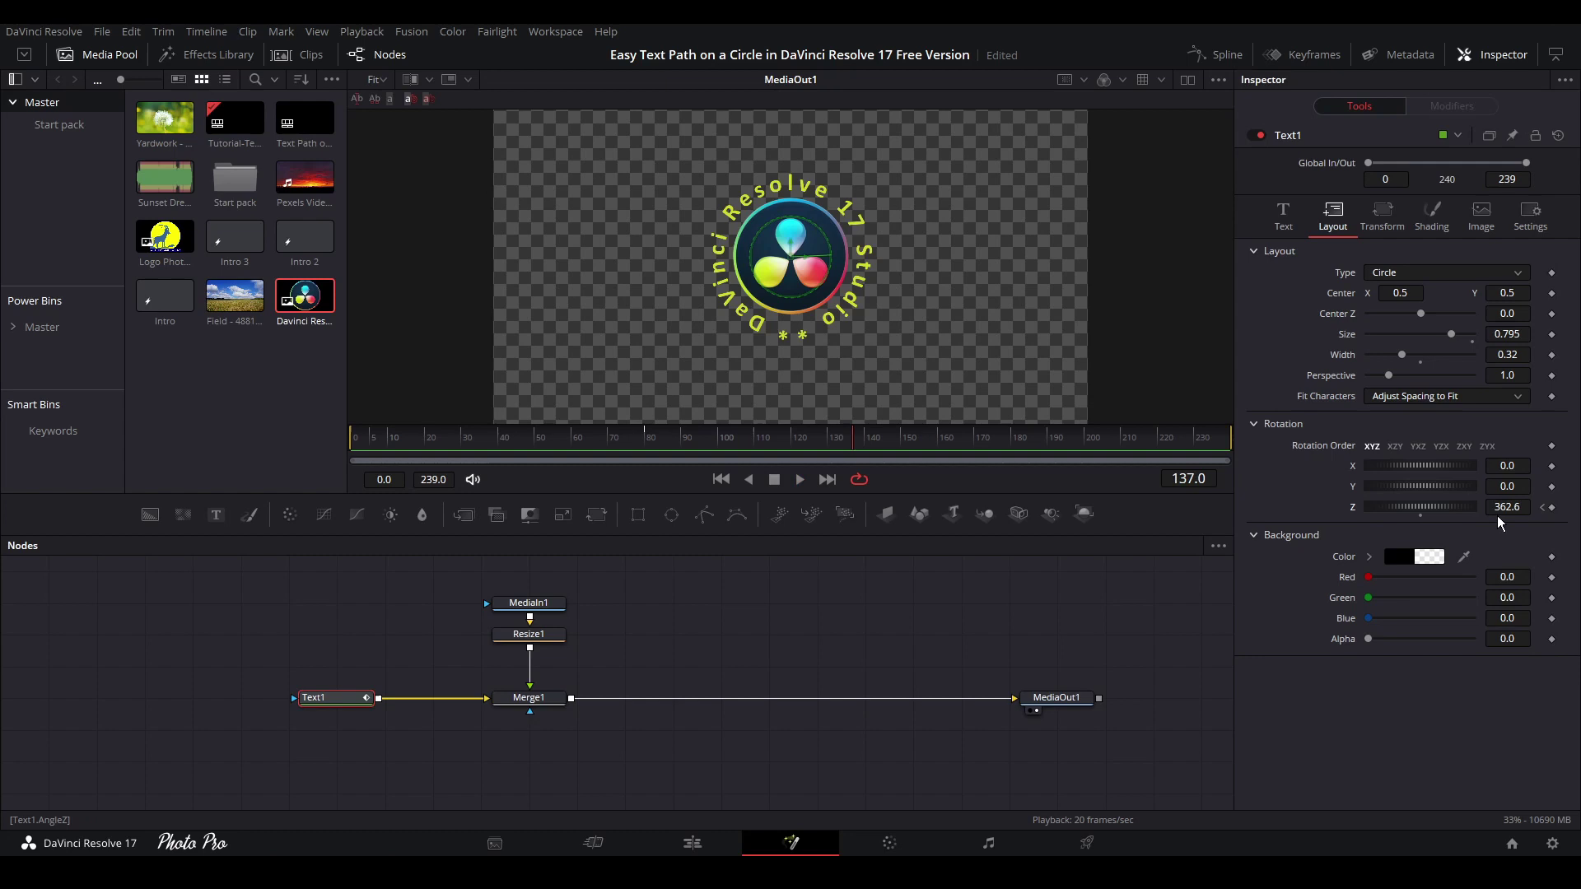
Step: Change the frame-80 Z rotation to -362.6 to reverse the spin, then replay it
left_click(356, 438)
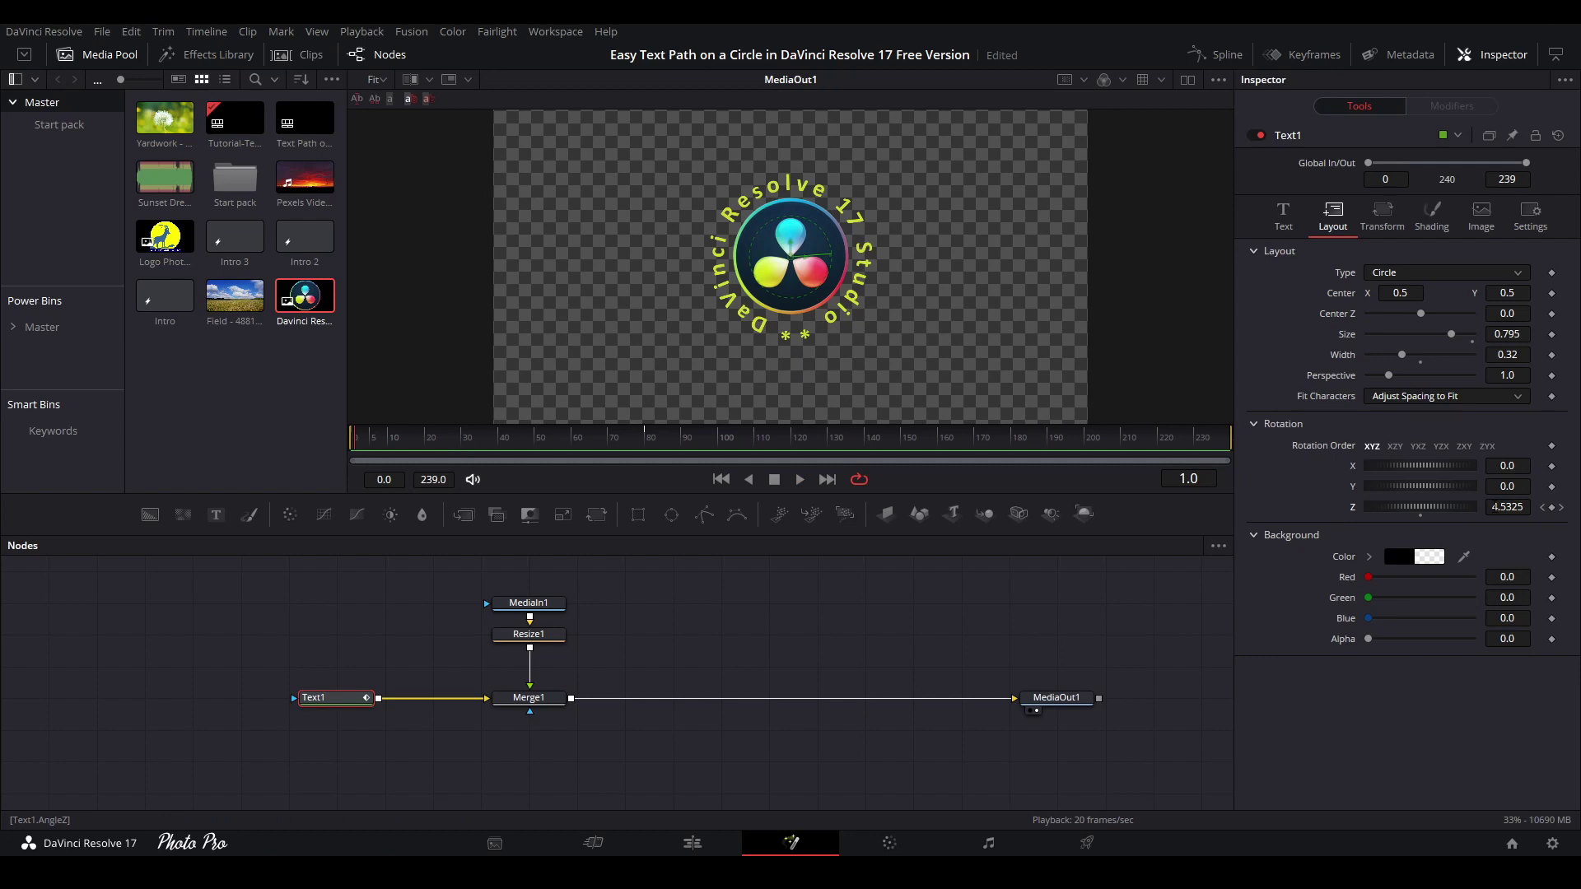
left_click(722, 479)
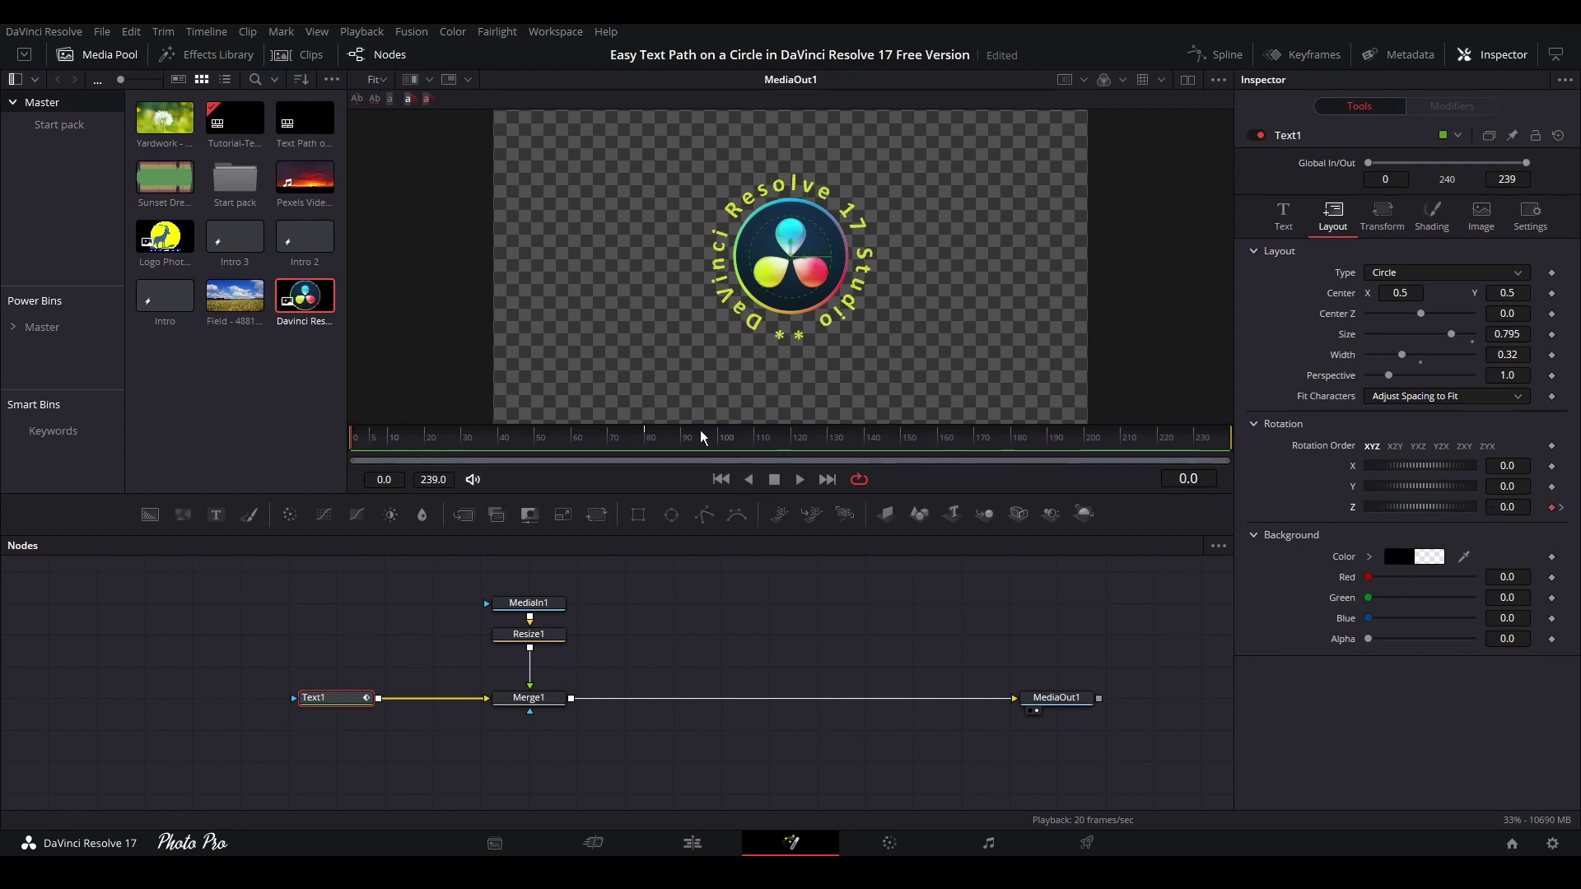
left_click(646, 439)
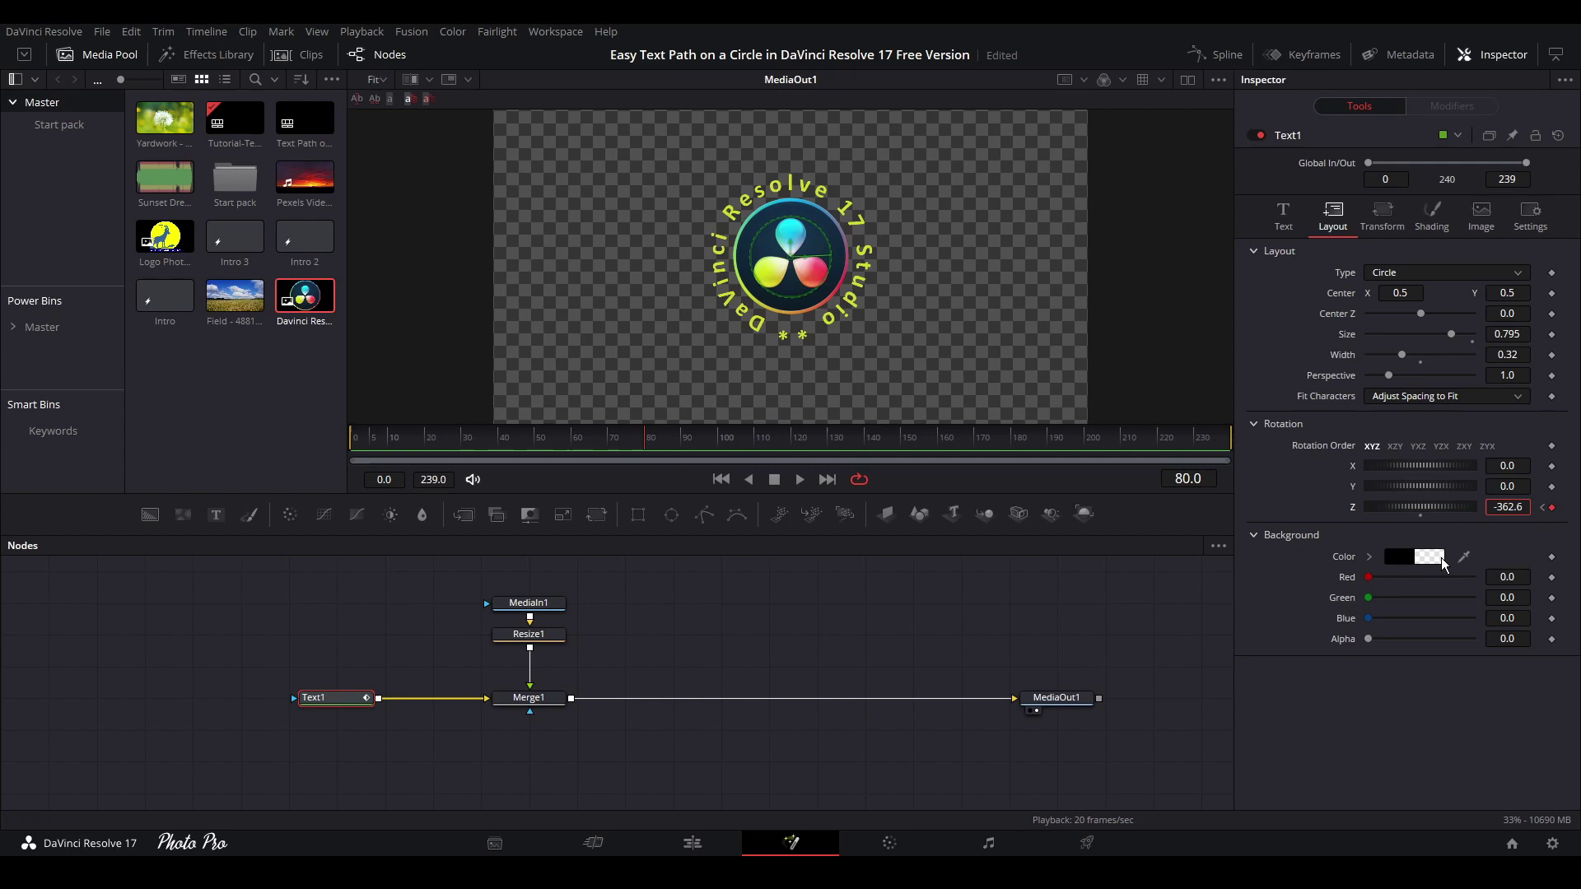
key("Tab")
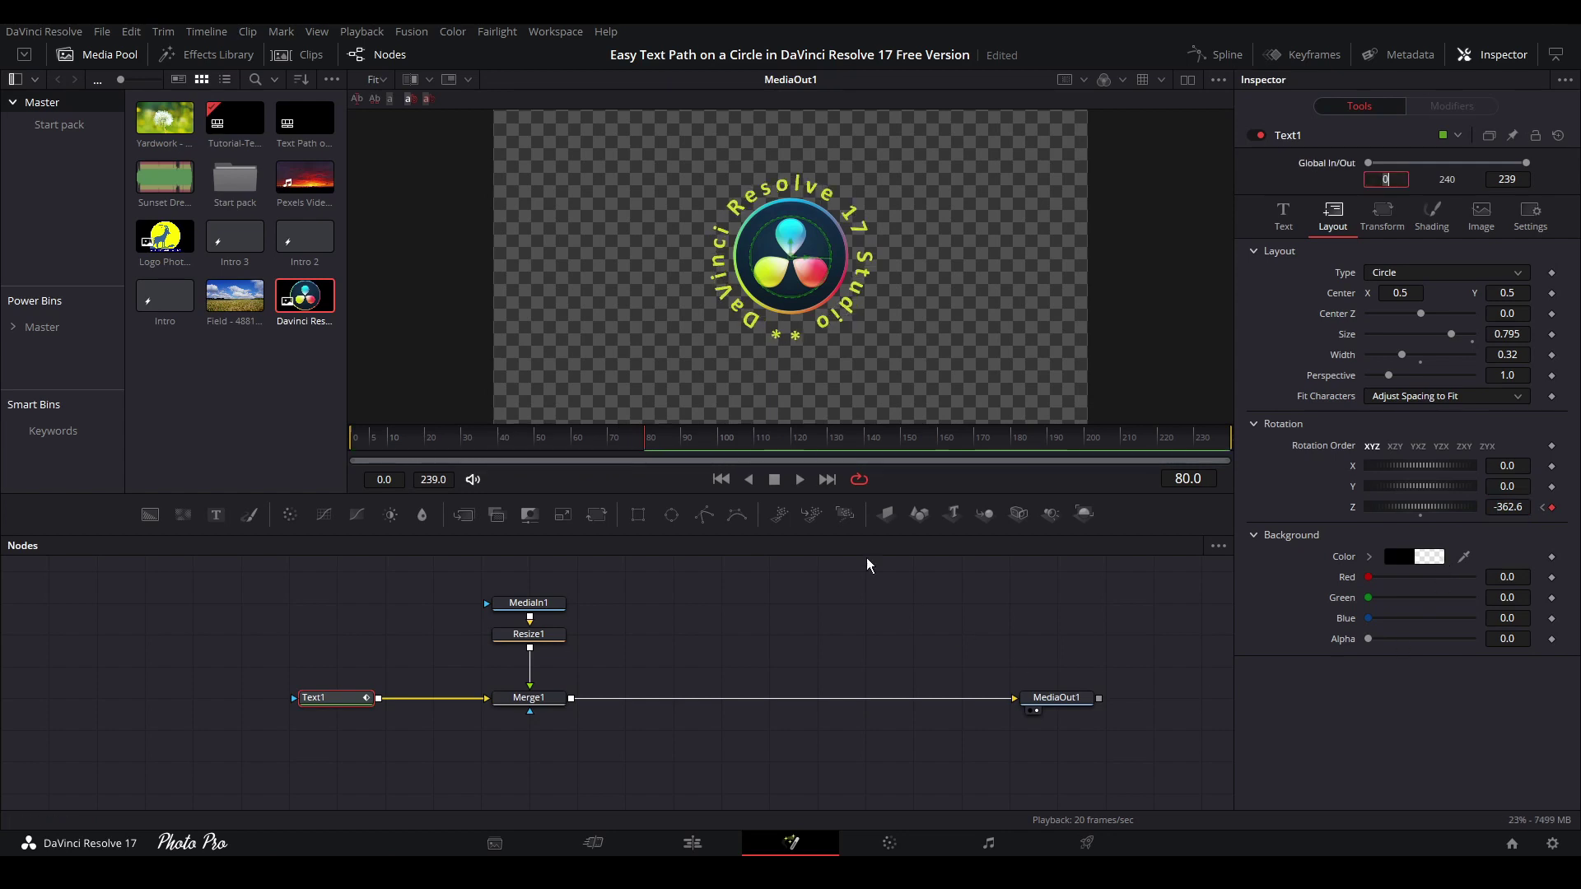
left_click(722, 481)
left_click(803, 481)
left_click(775, 480)
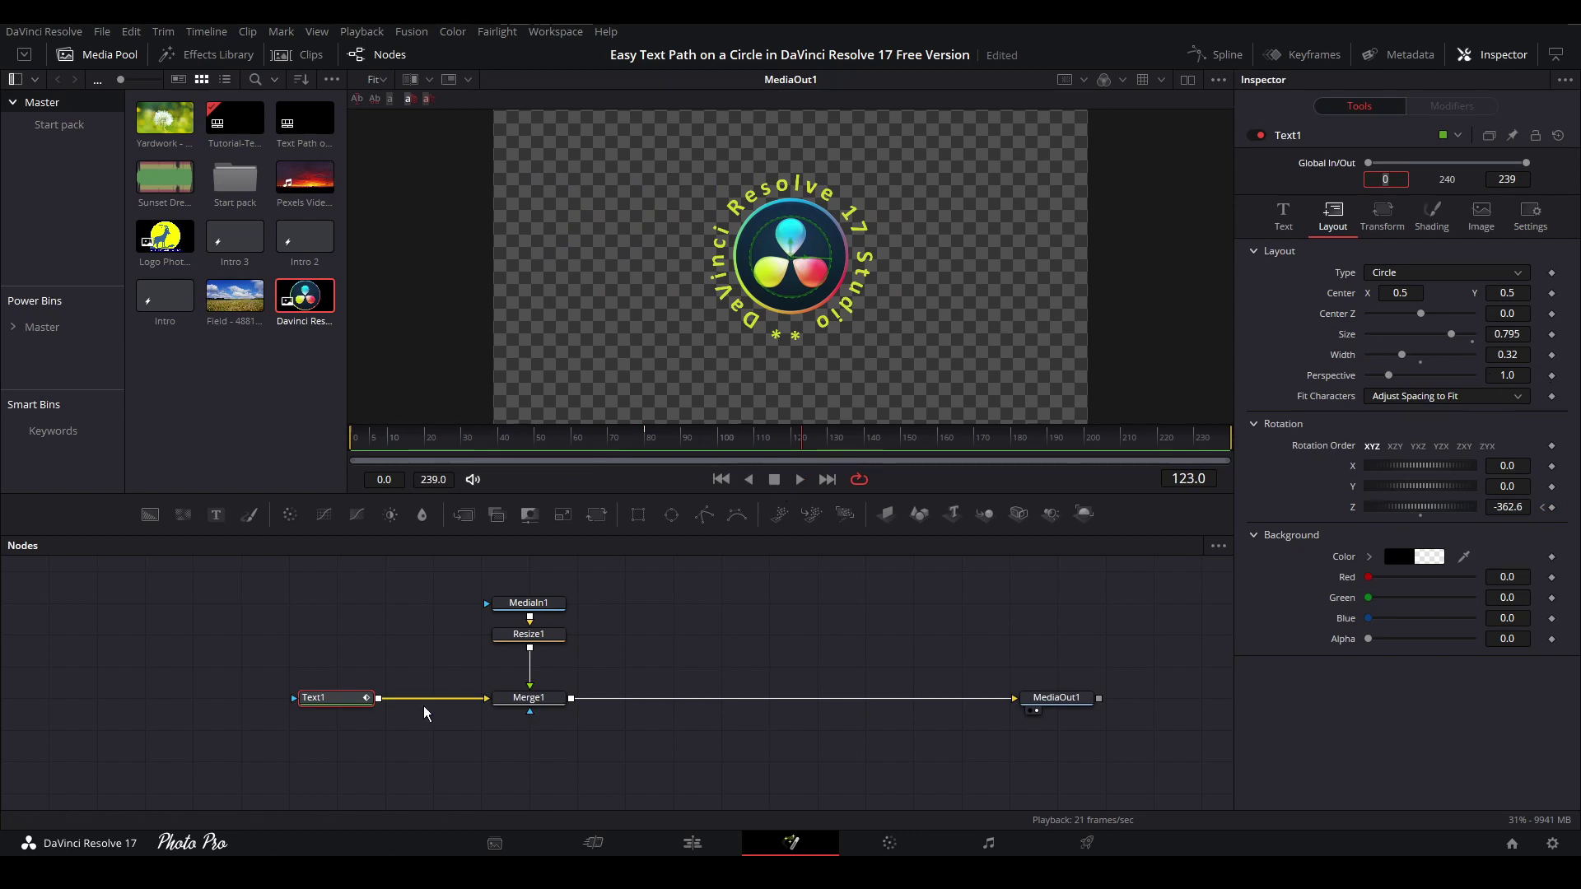
Step: Keyframe Merge1's Angle at frame 0 and rotate it a full turn at frame 80
left_click(531, 606)
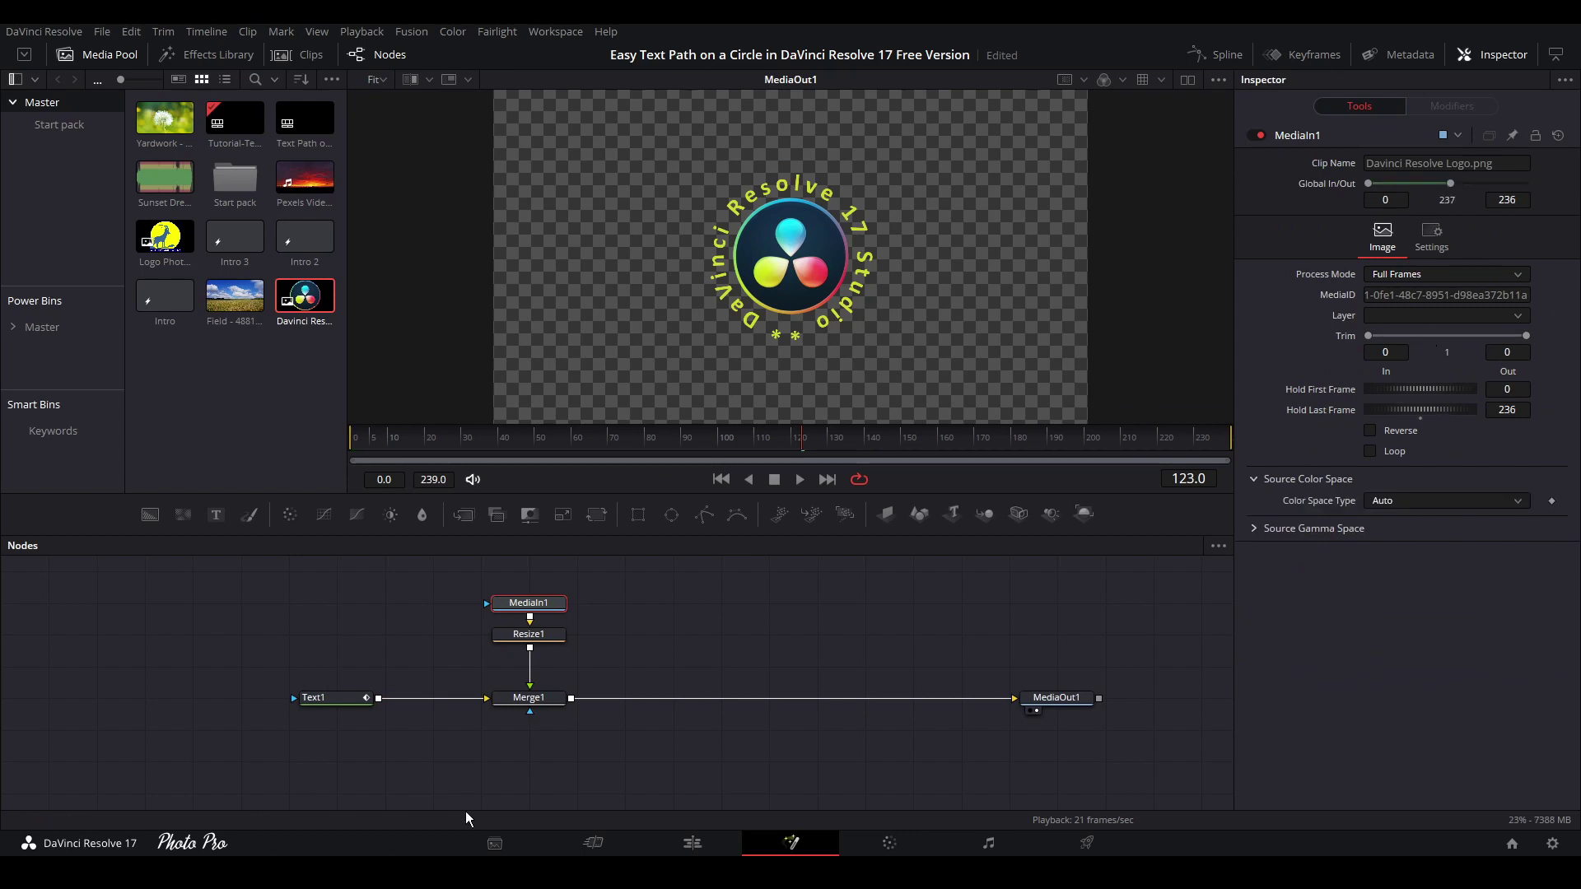
left_click(529, 699)
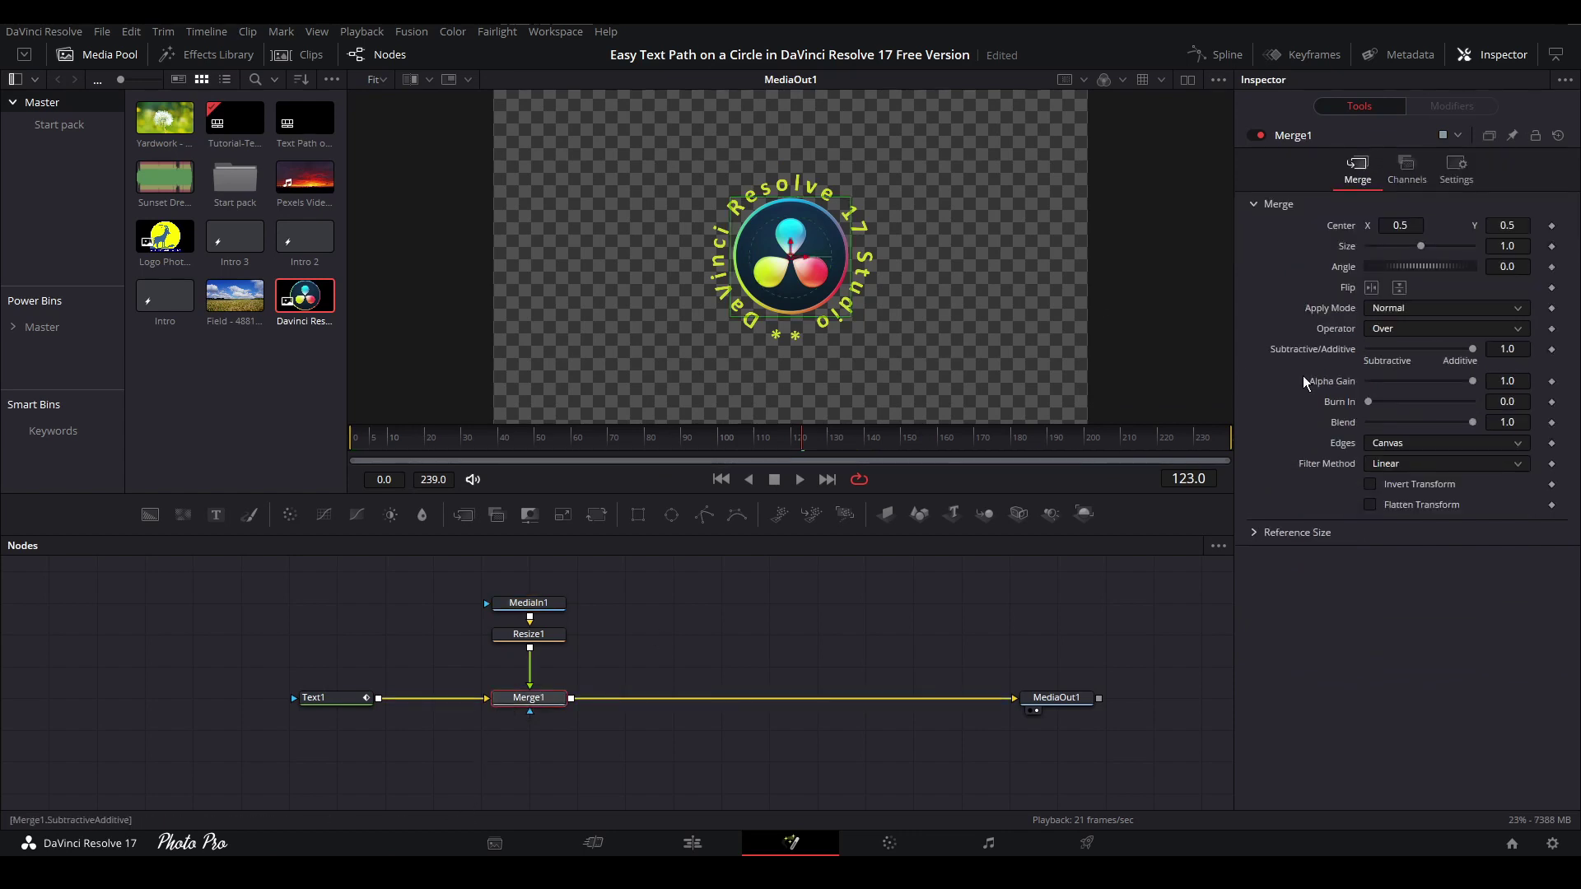
left_click(720, 480)
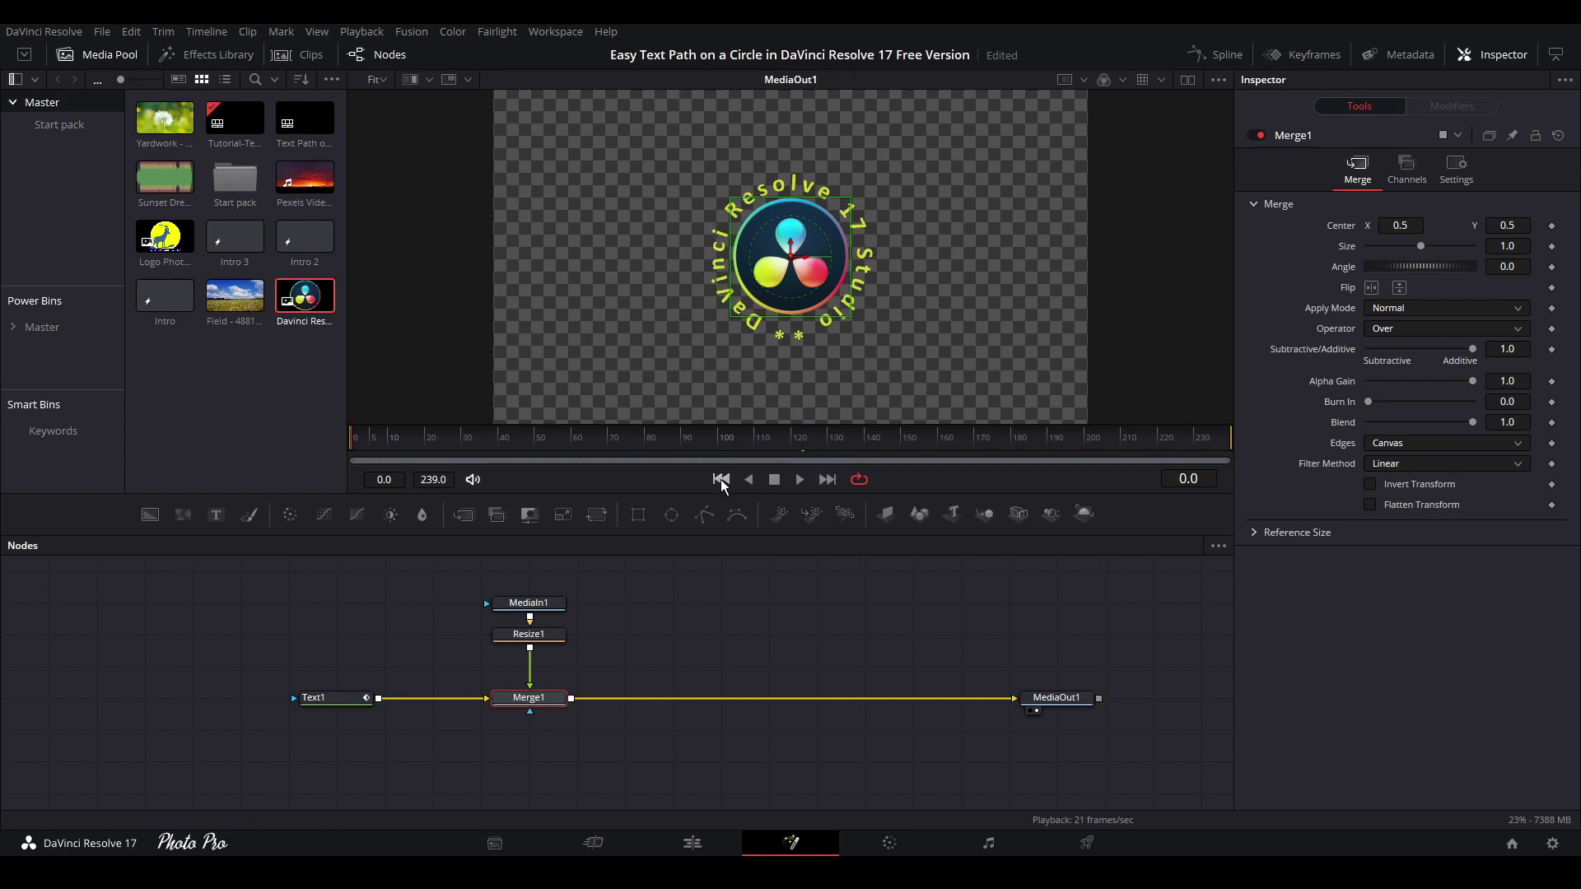
left_click(1552, 266)
left_click(681, 444)
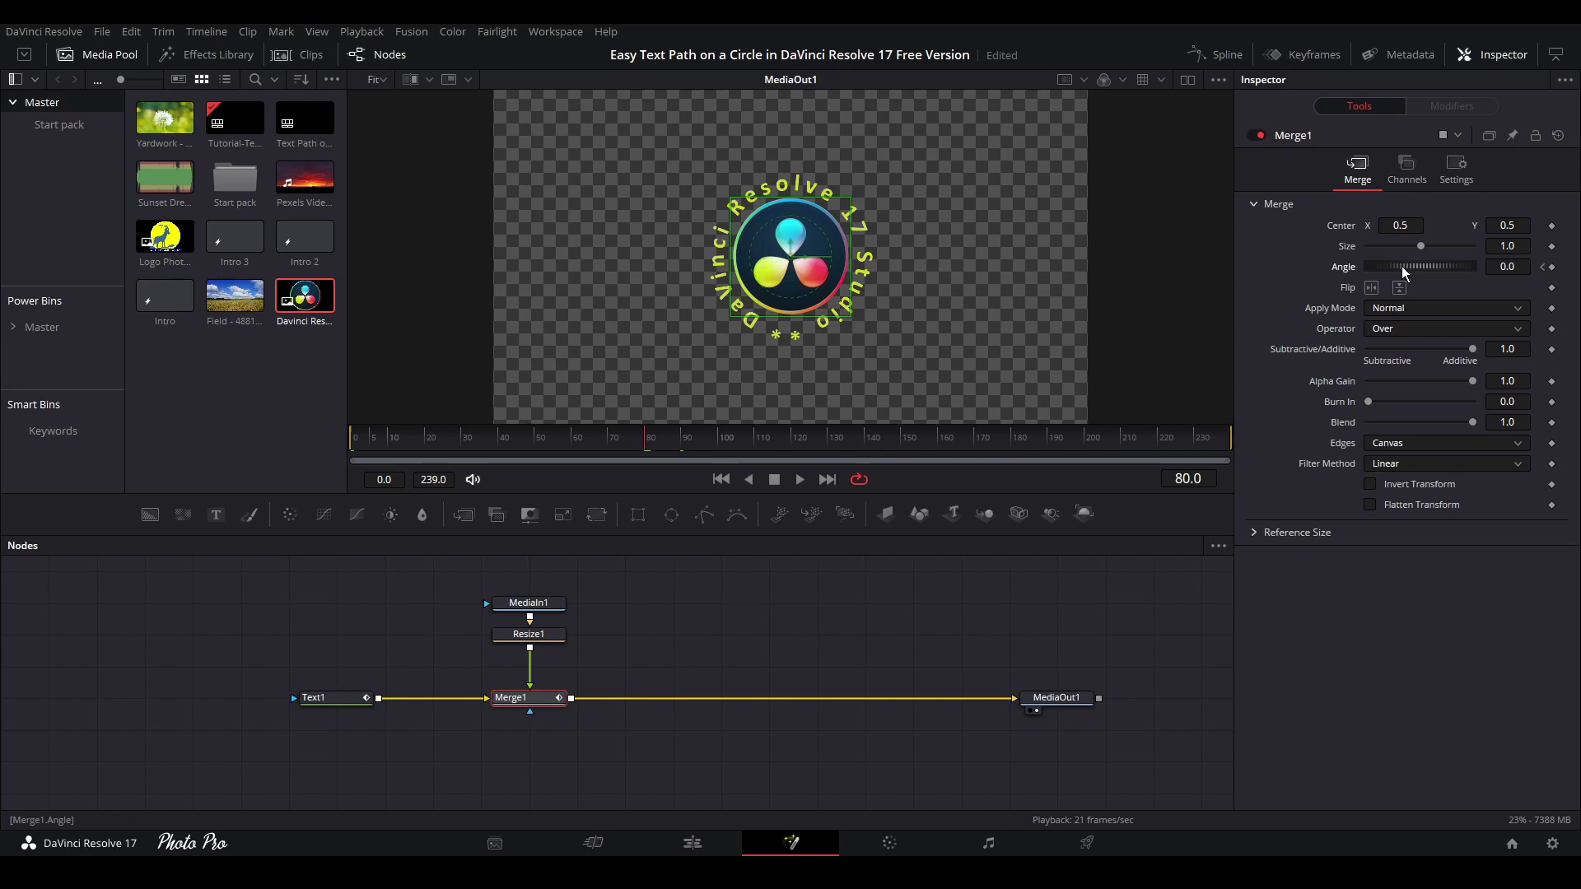
left_click_drag(1402, 265, 1450, 265)
Step: Set Merge1's end Angle to 720 and preview the two-turn spin from frame 0
left_click(1495, 266)
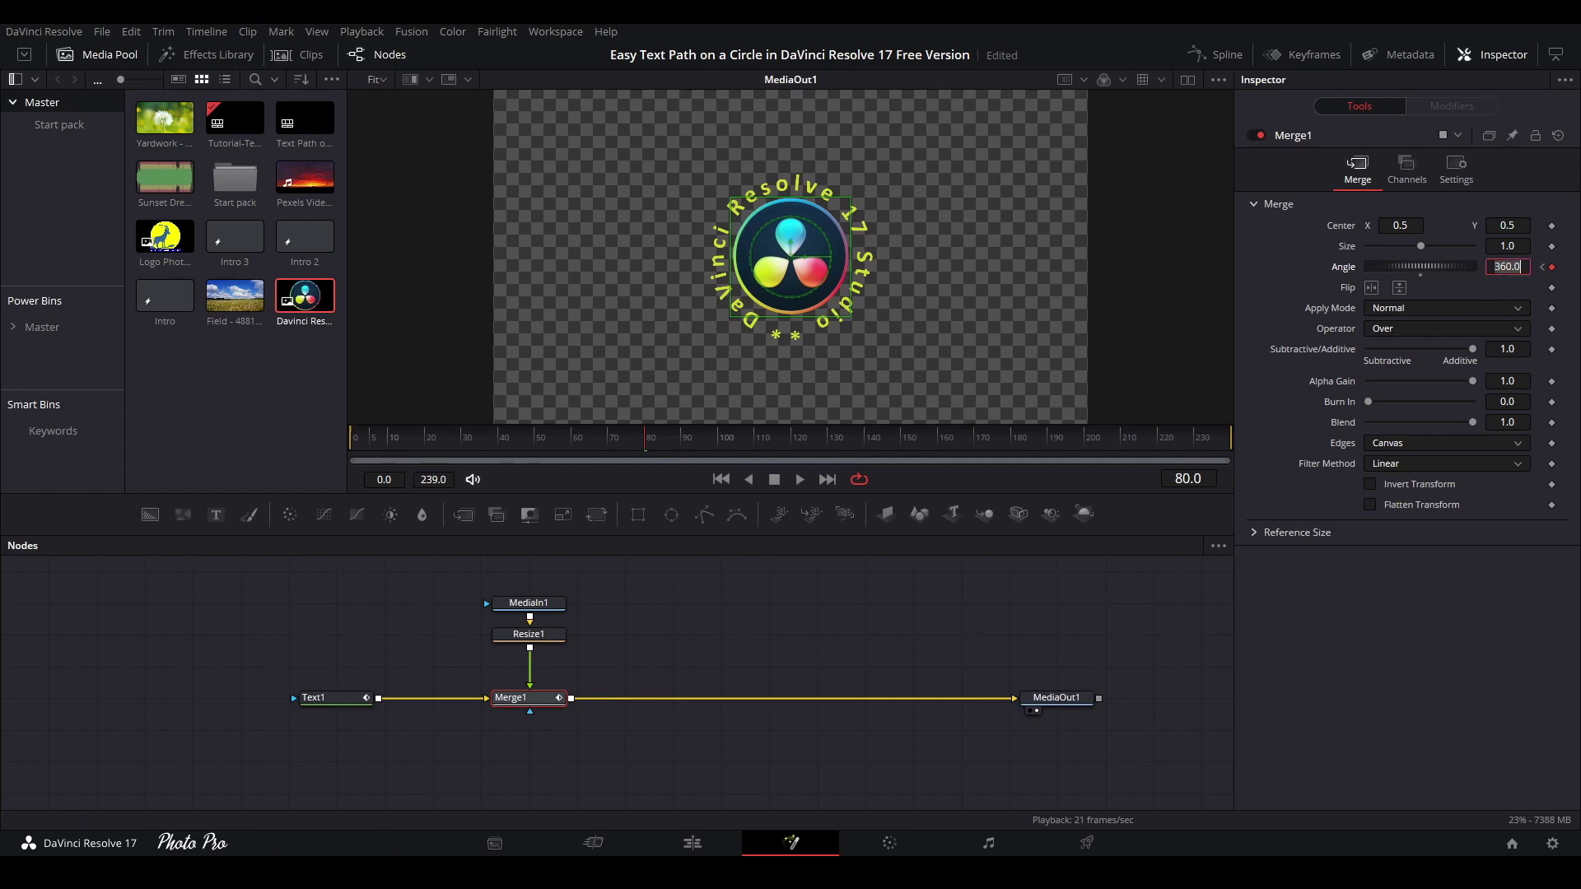
type("720")
key("Return")
left_click(356, 450)
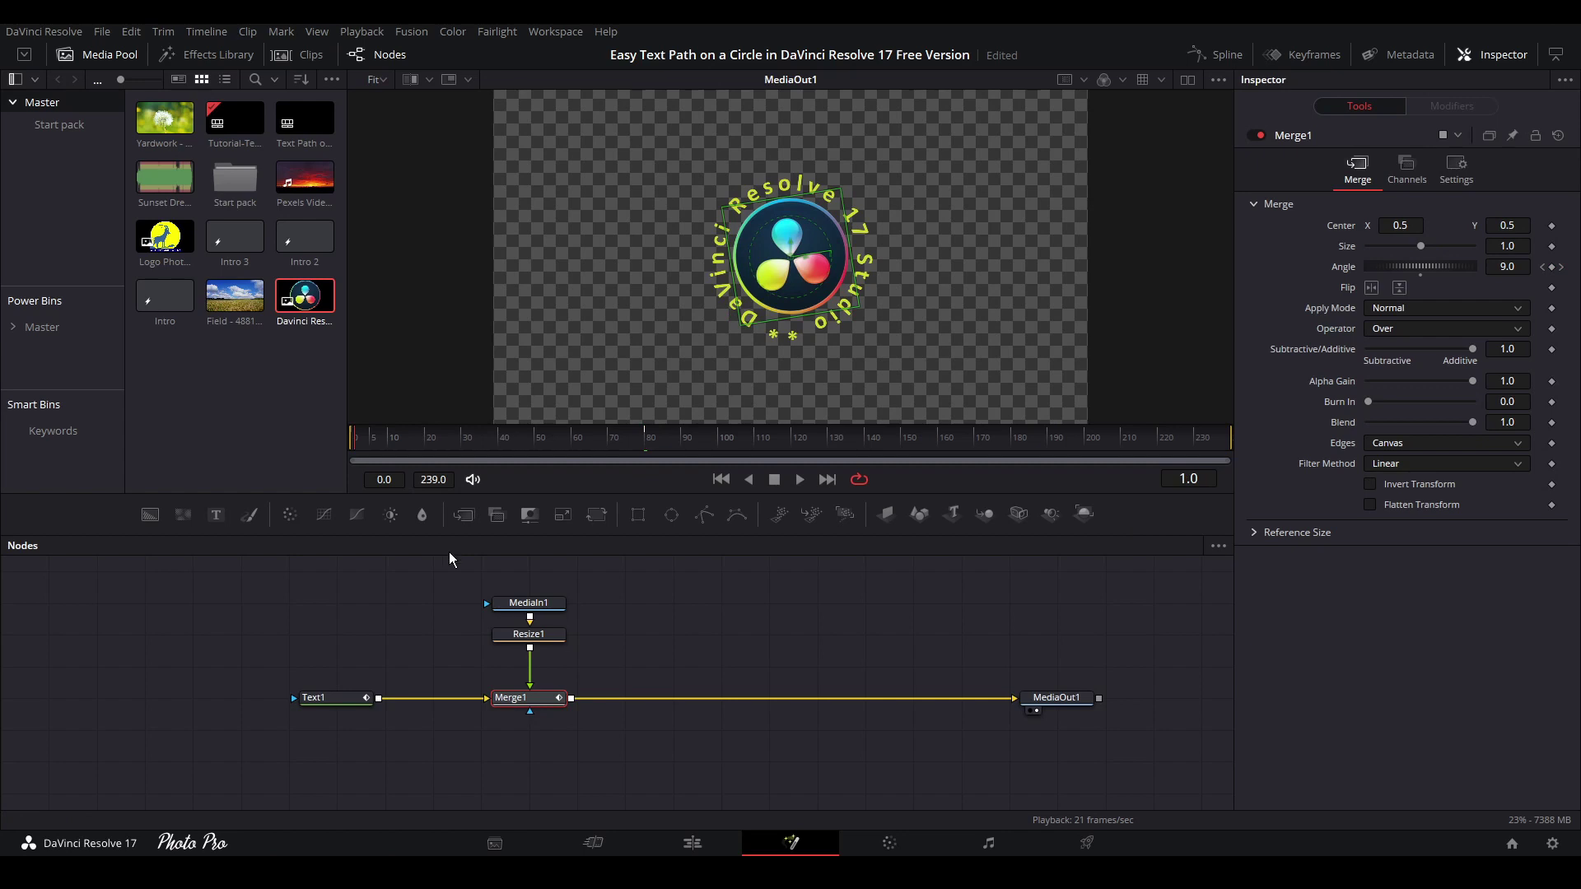
left_click(798, 480)
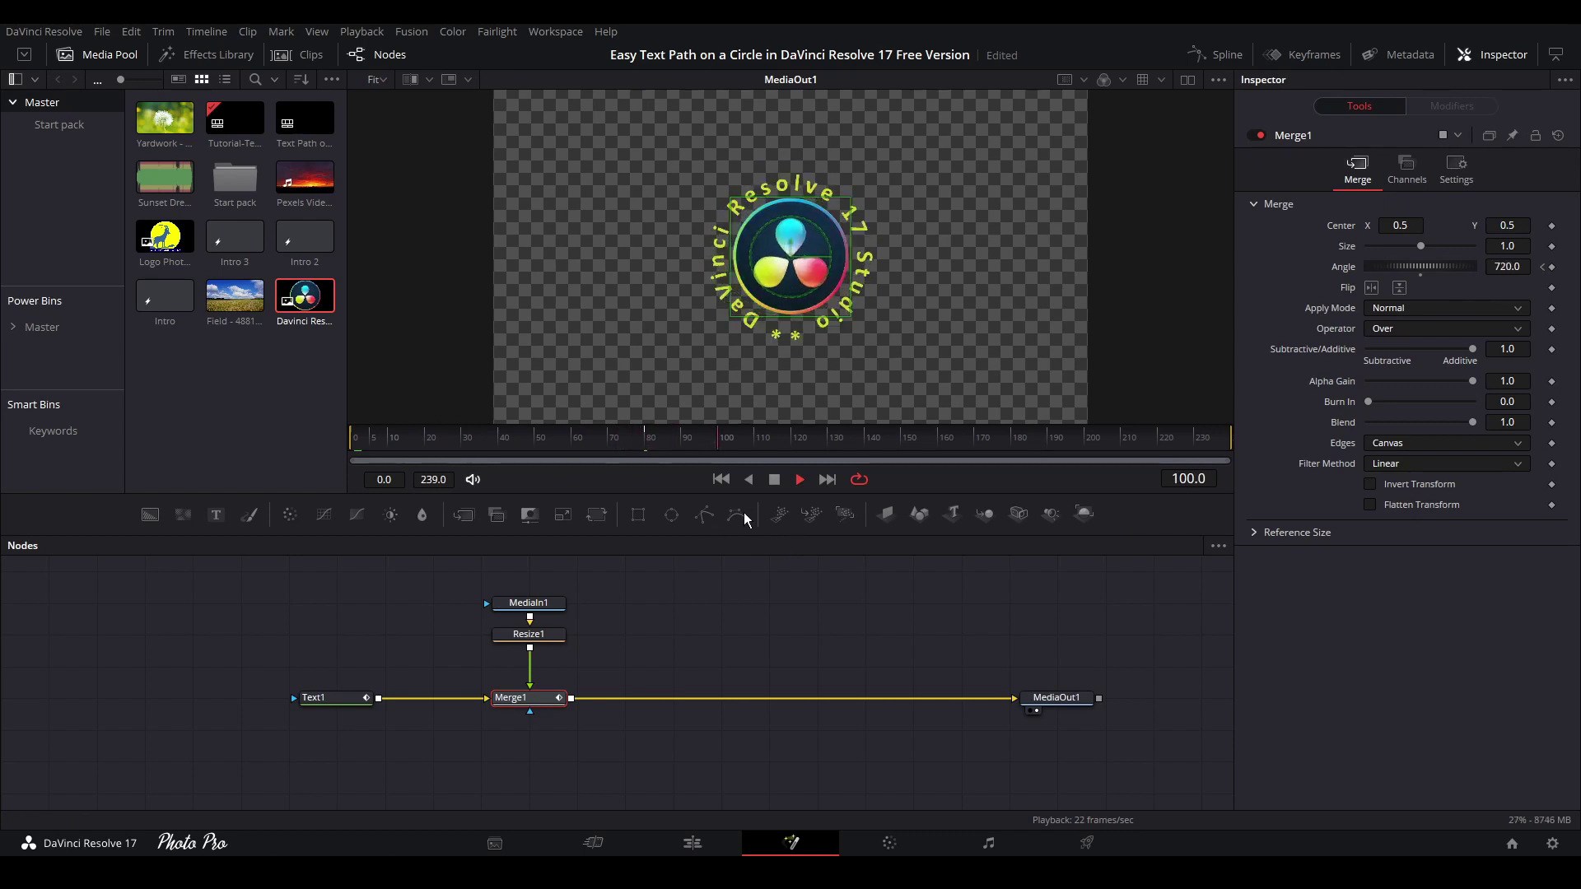
key("space")
Step: Add a Drop Shadow node after Text1 using the tool search for 'drop'
left_click(286, 699)
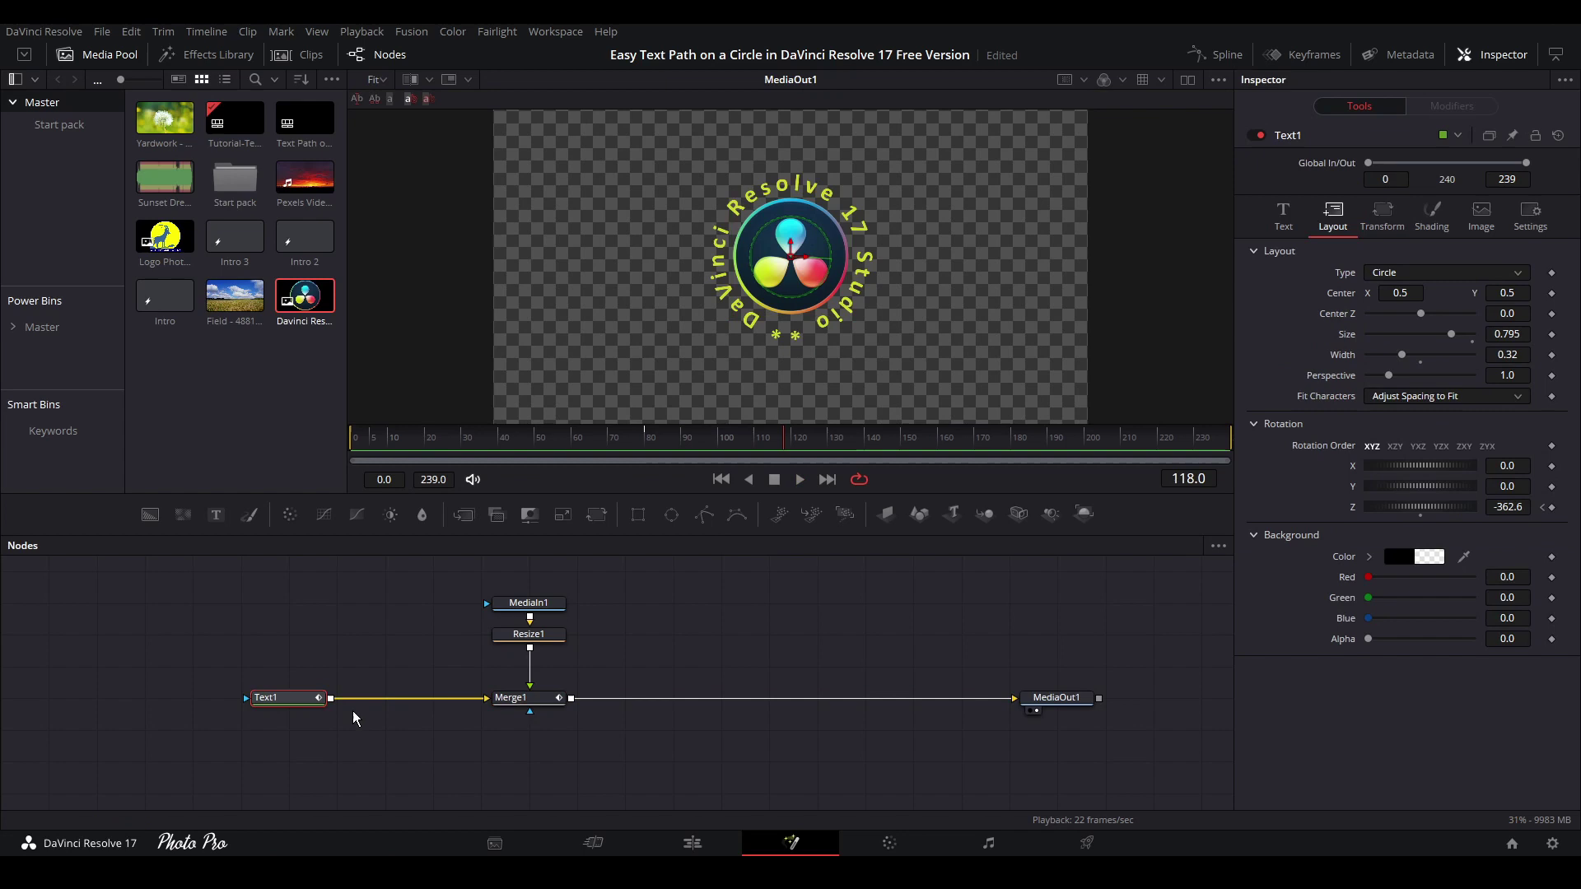
key("shift+space")
type("res")
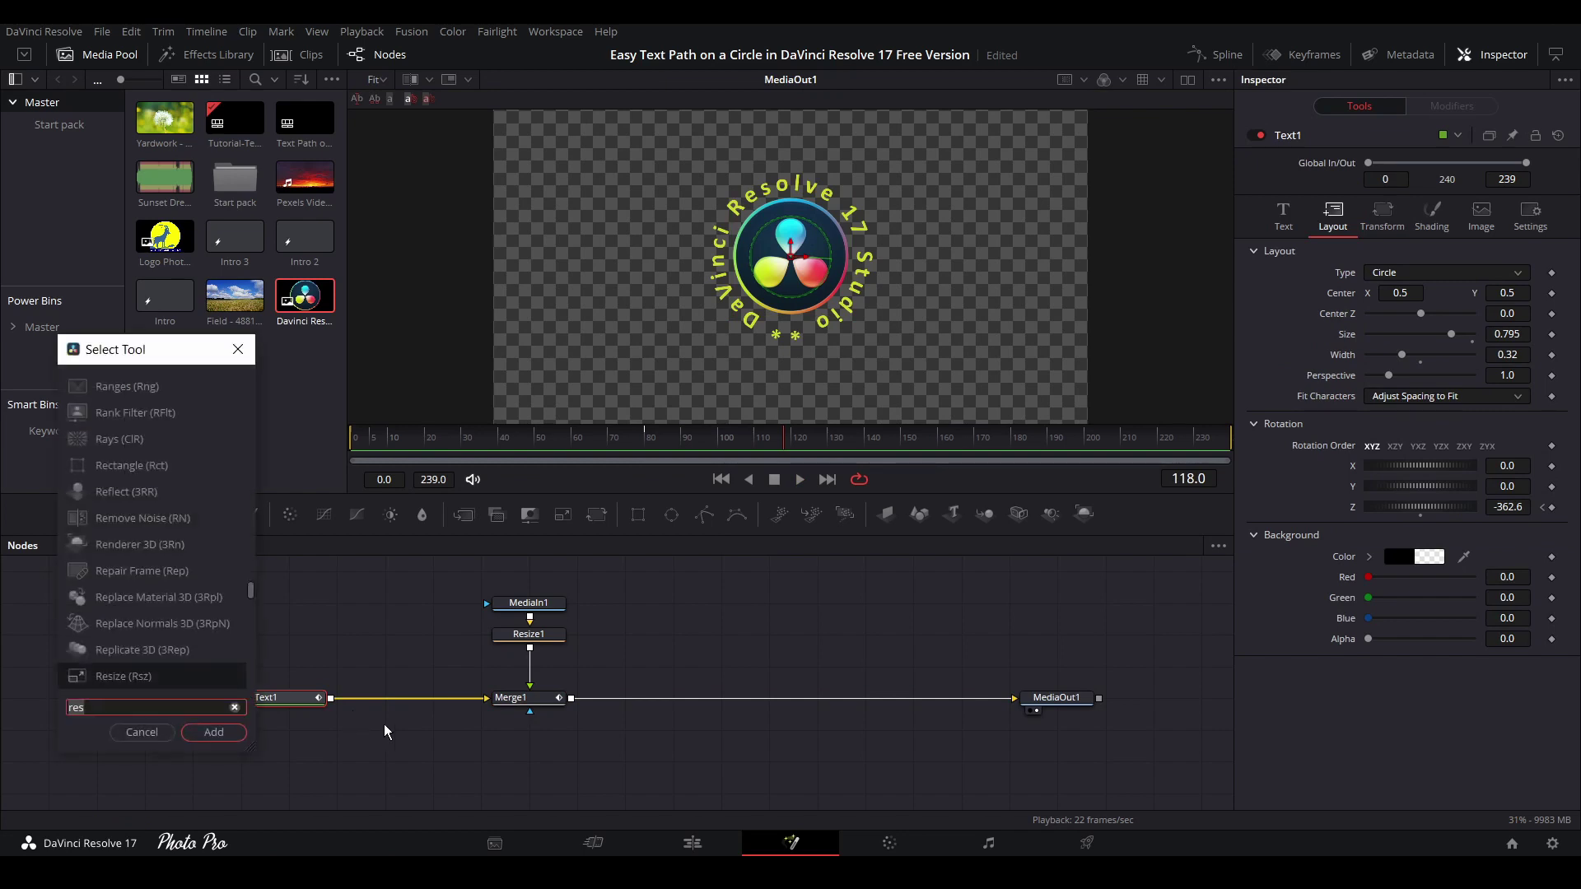
key("BackSpace")
key("BackSpace")
key("BackSpace")
type("drop")
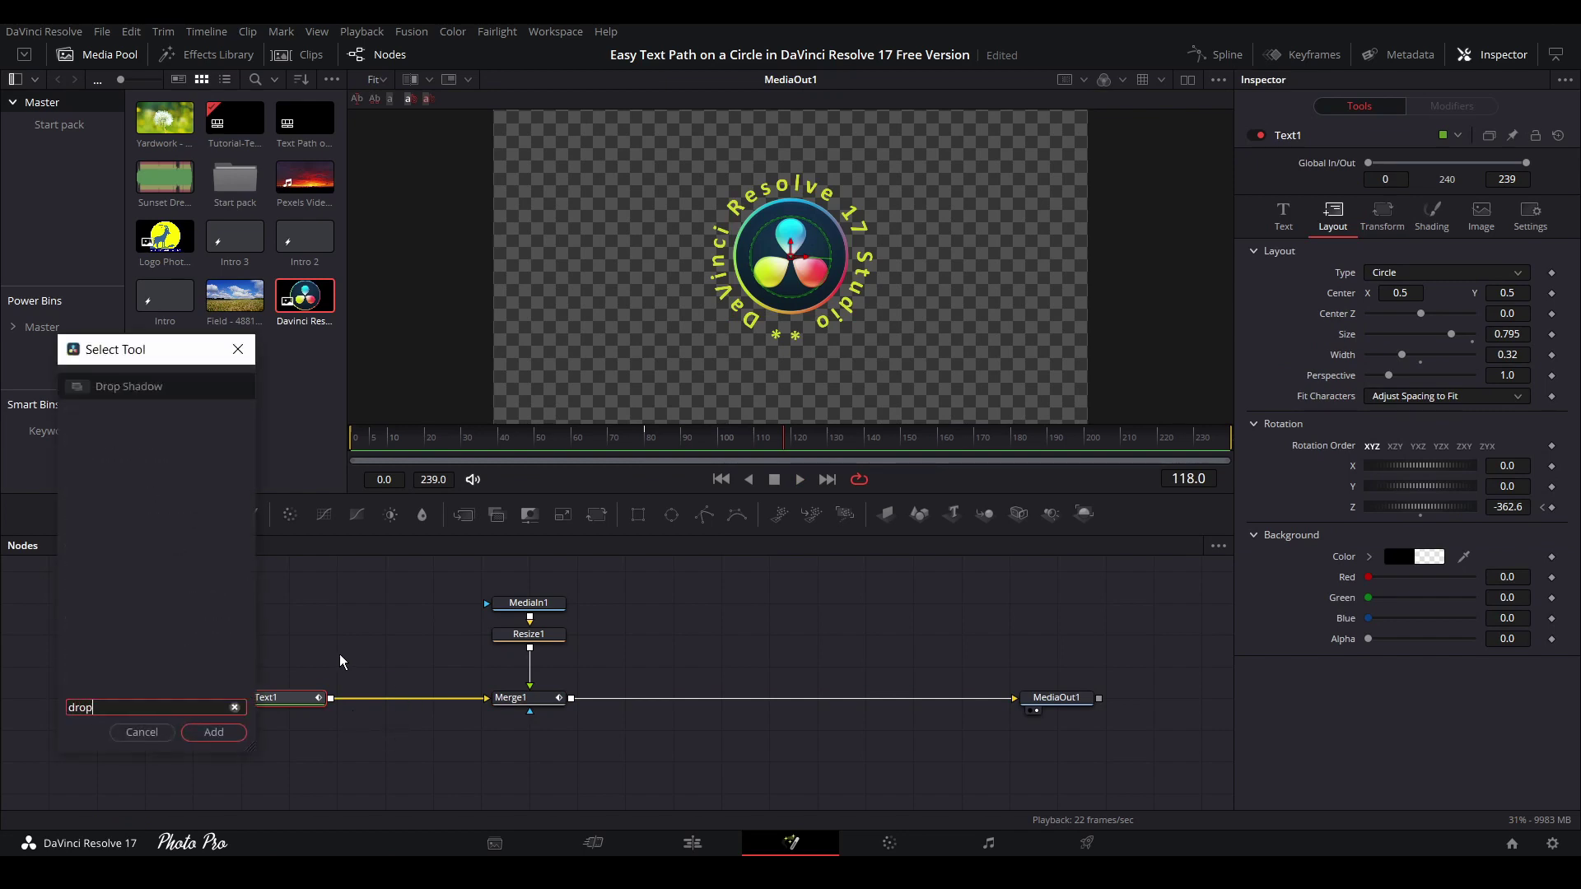
key("Return")
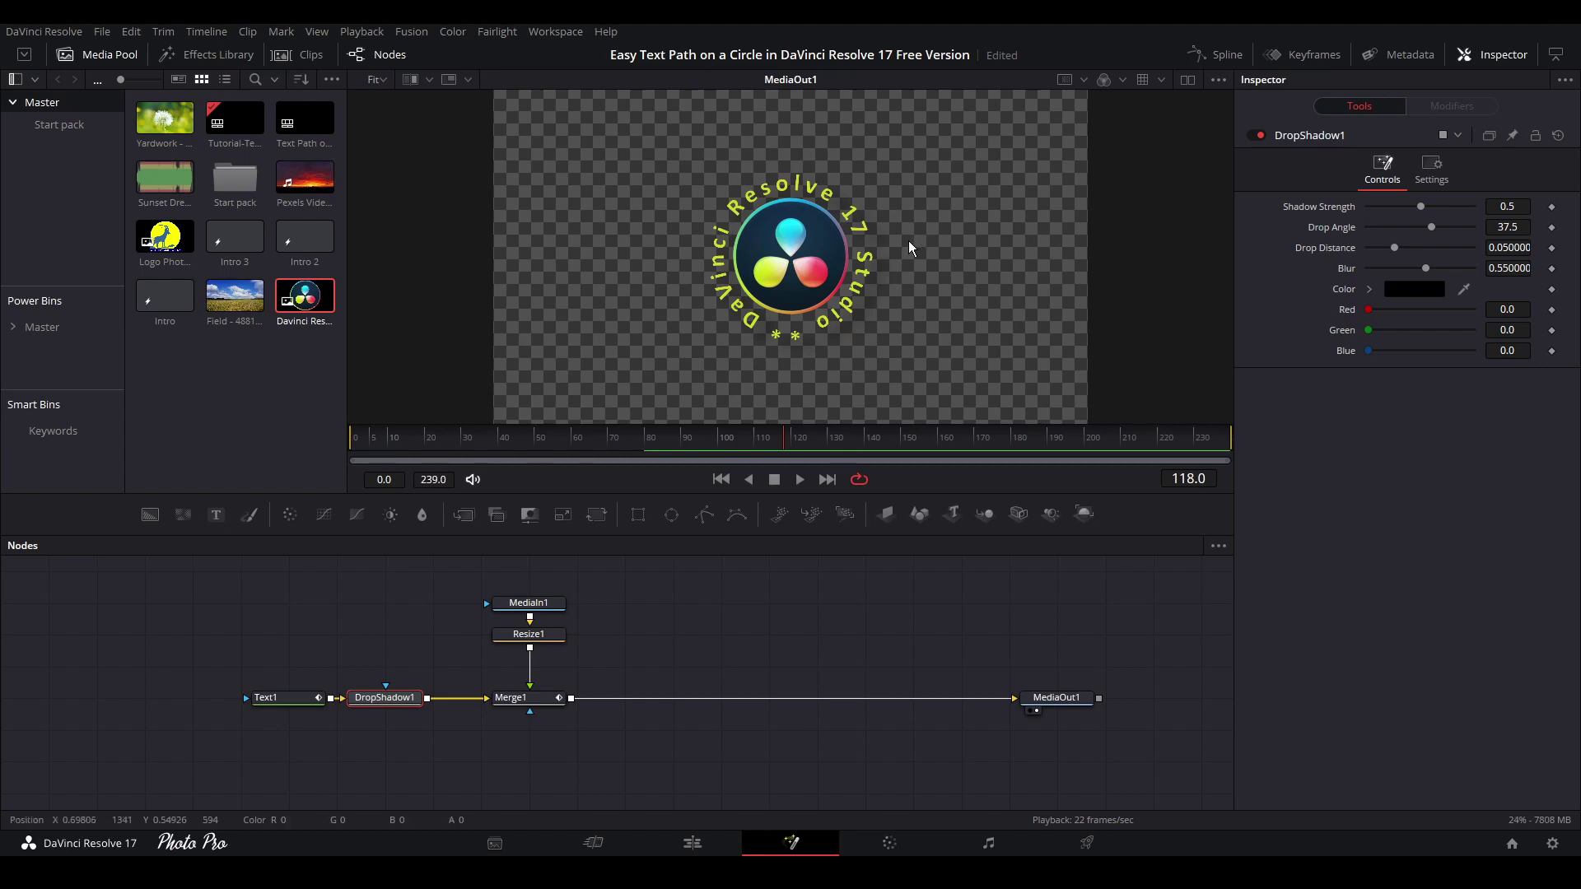
scroll(817, 206, "up", 2)
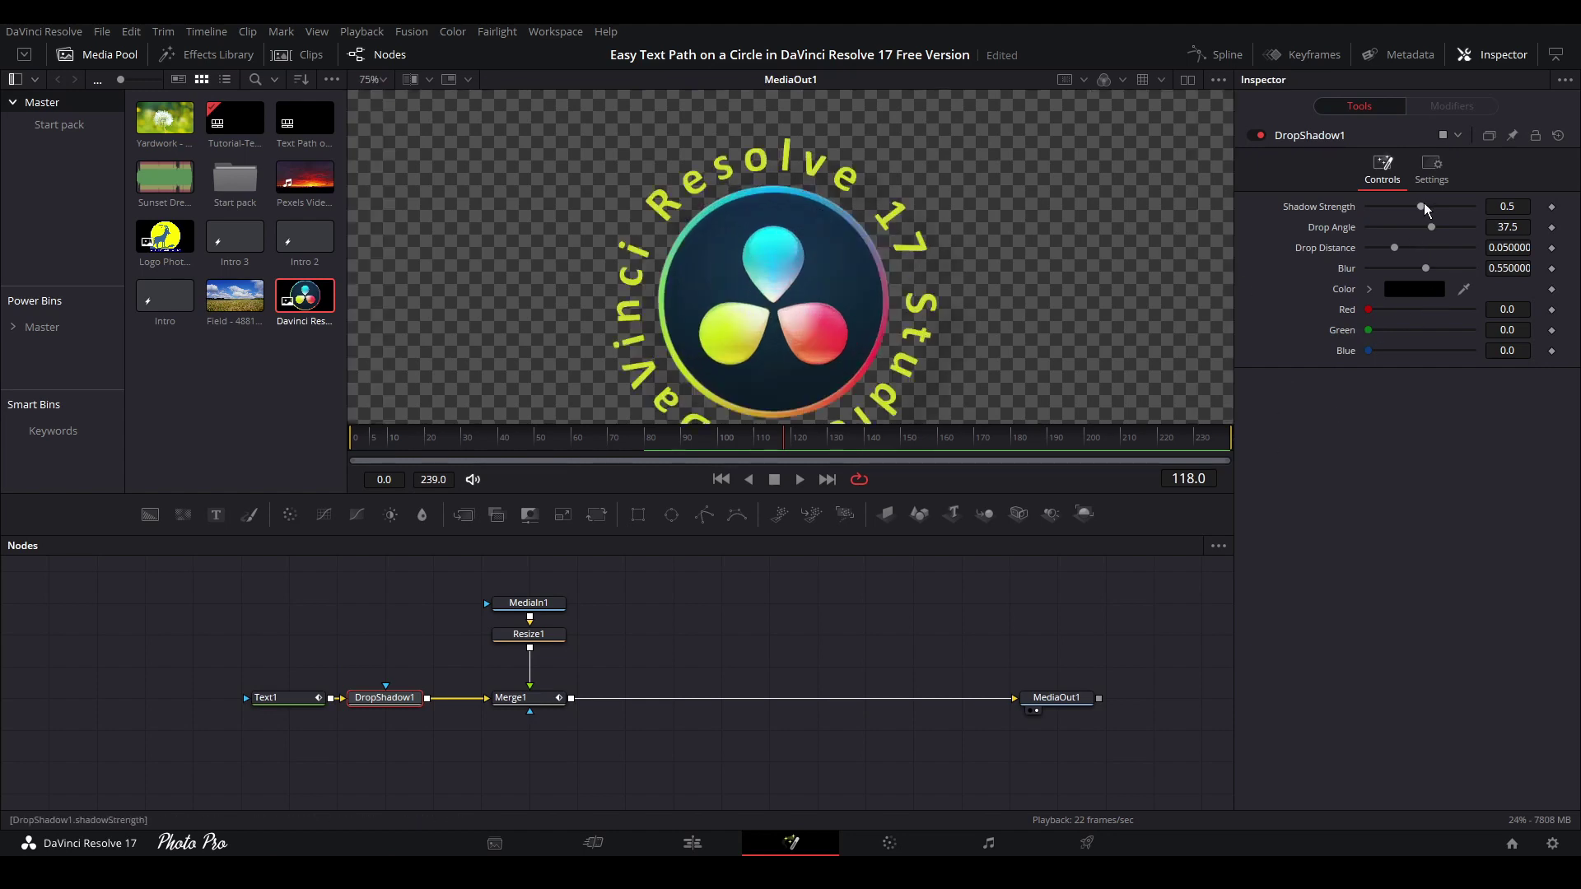
Step: Tune the shadow to strength about 0.606 and blur 0.268, then preview it
left_click_drag(1421, 206, 1460, 207)
left_click_drag(1423, 267, 1390, 275)
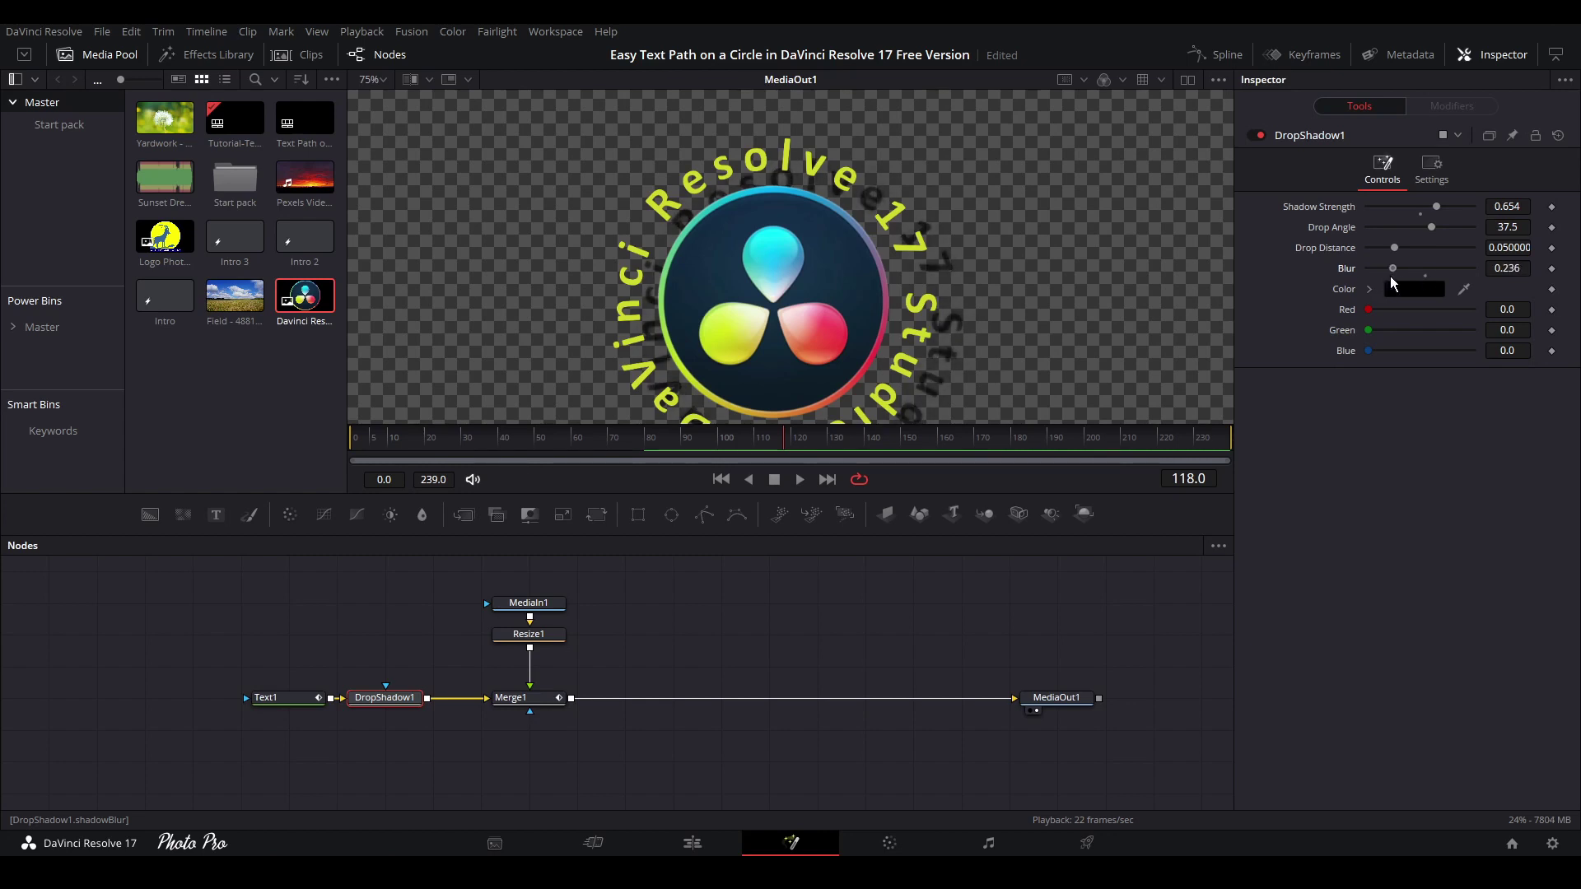
left_click_drag(1441, 206, 1380, 260)
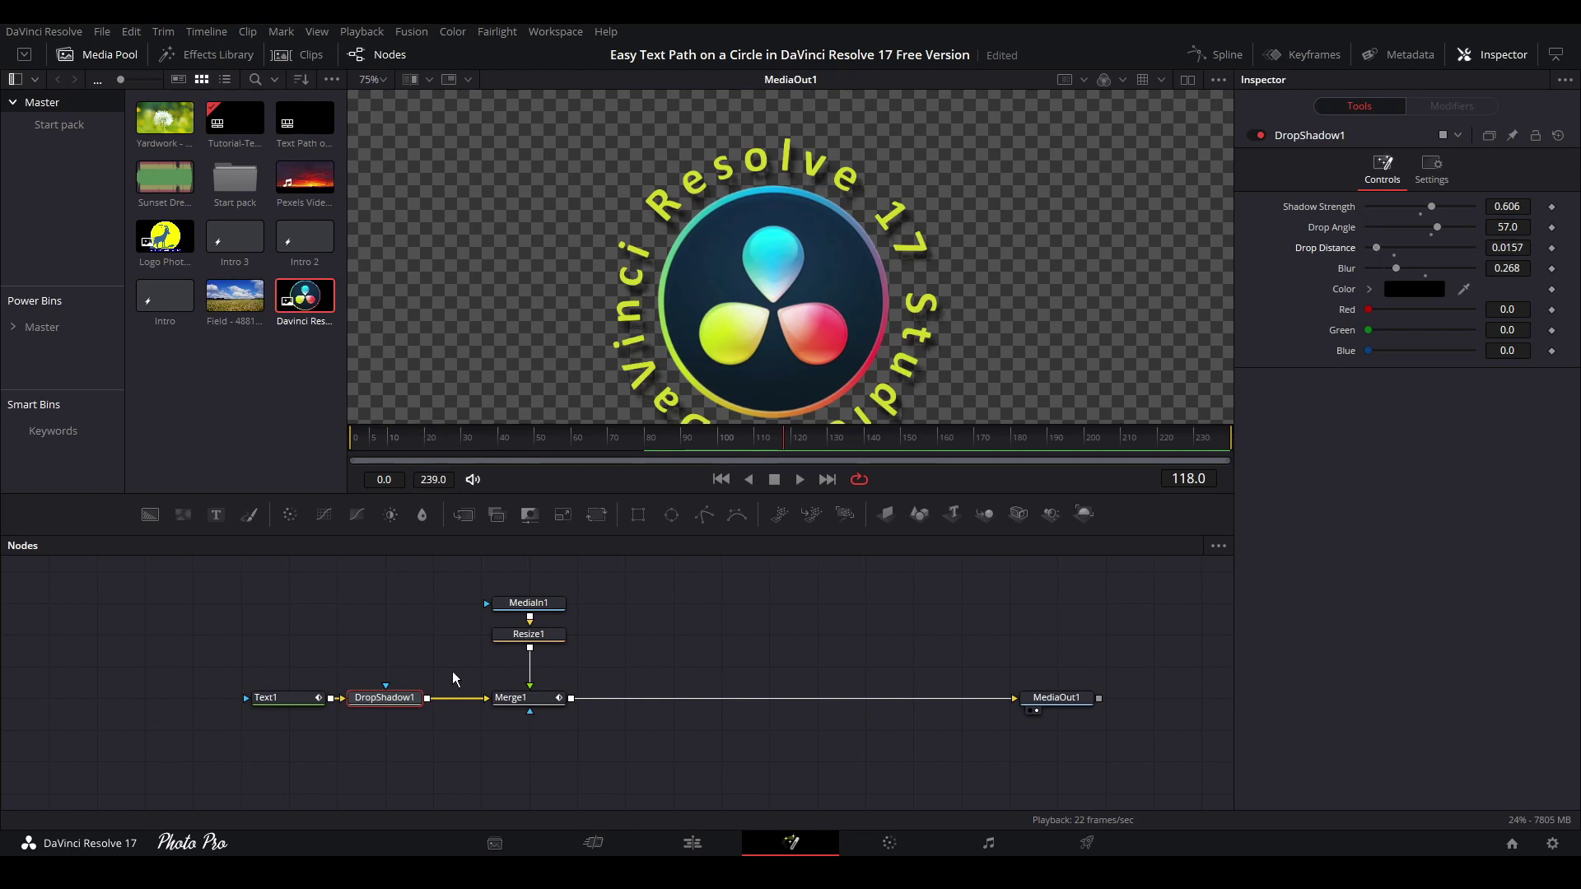
left_click(359, 445)
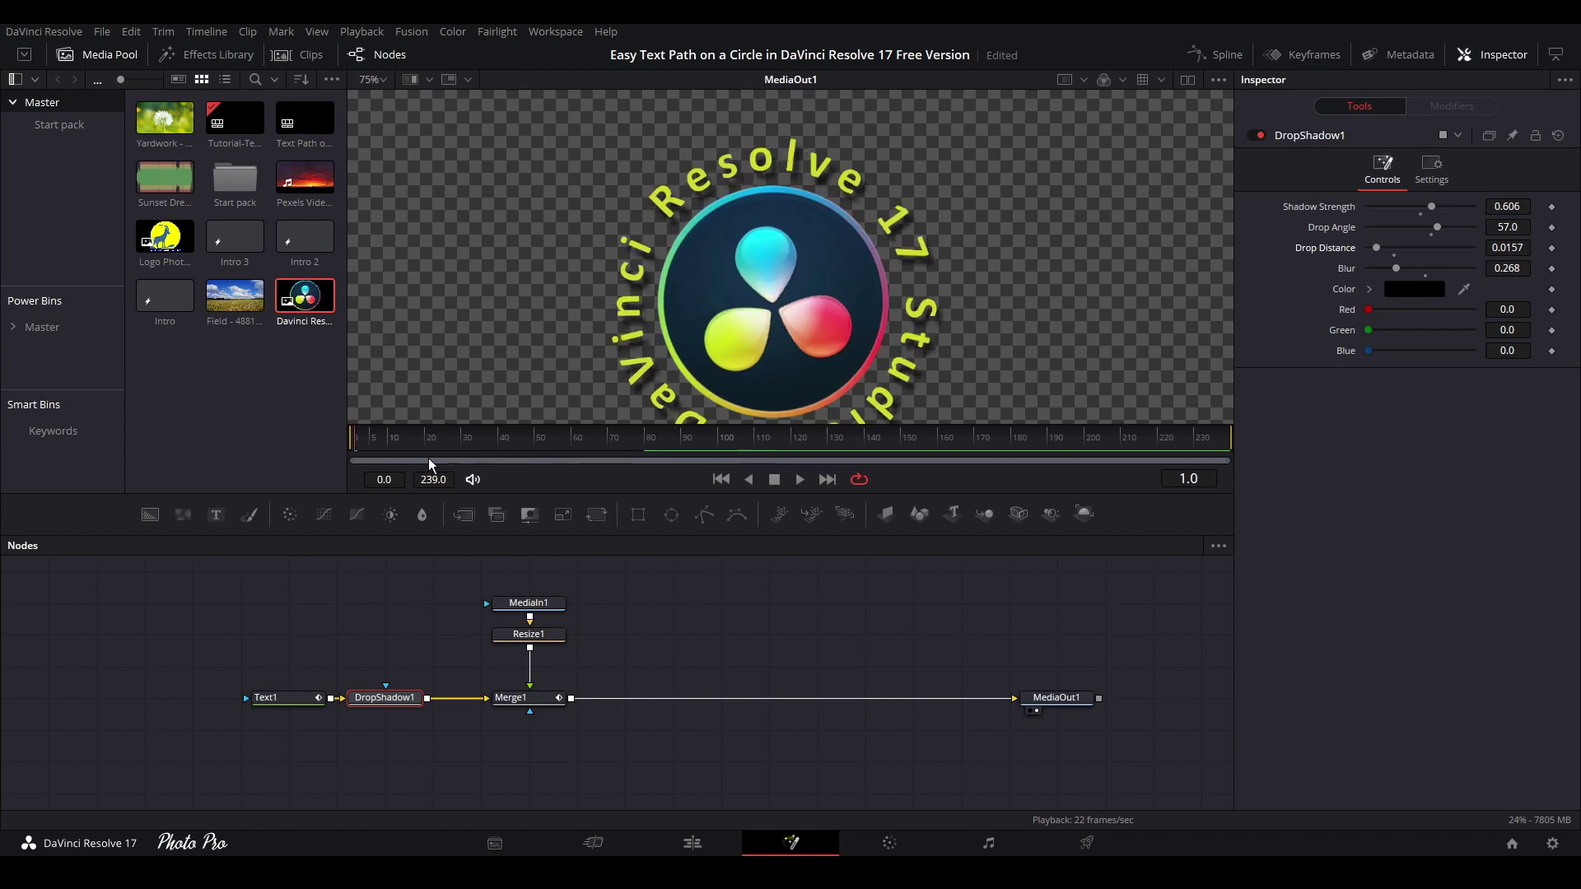
key("space")
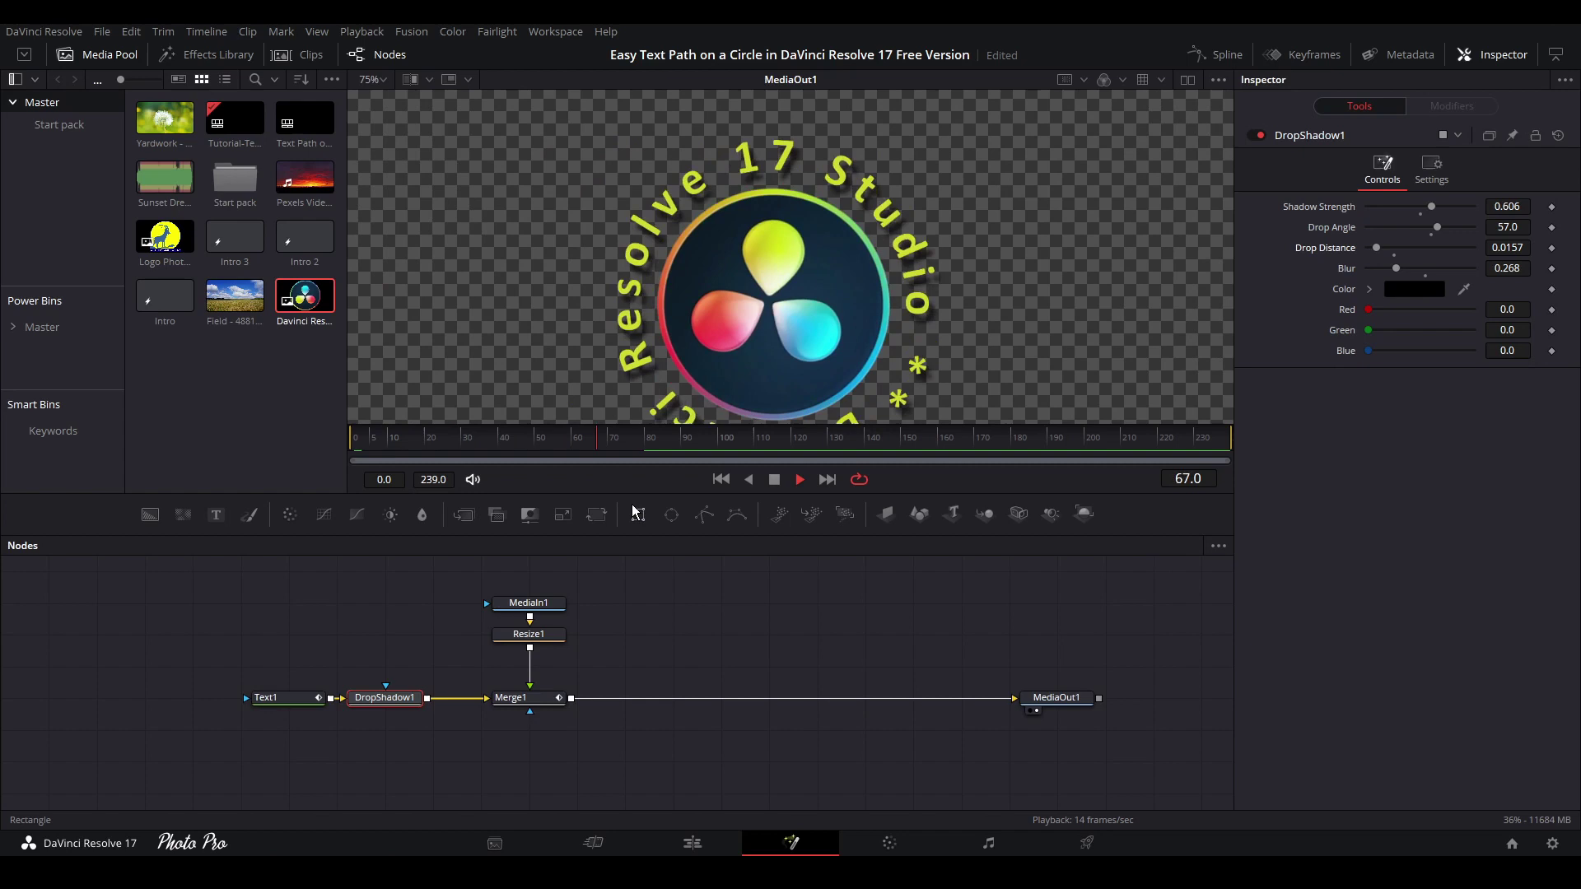
key("space")
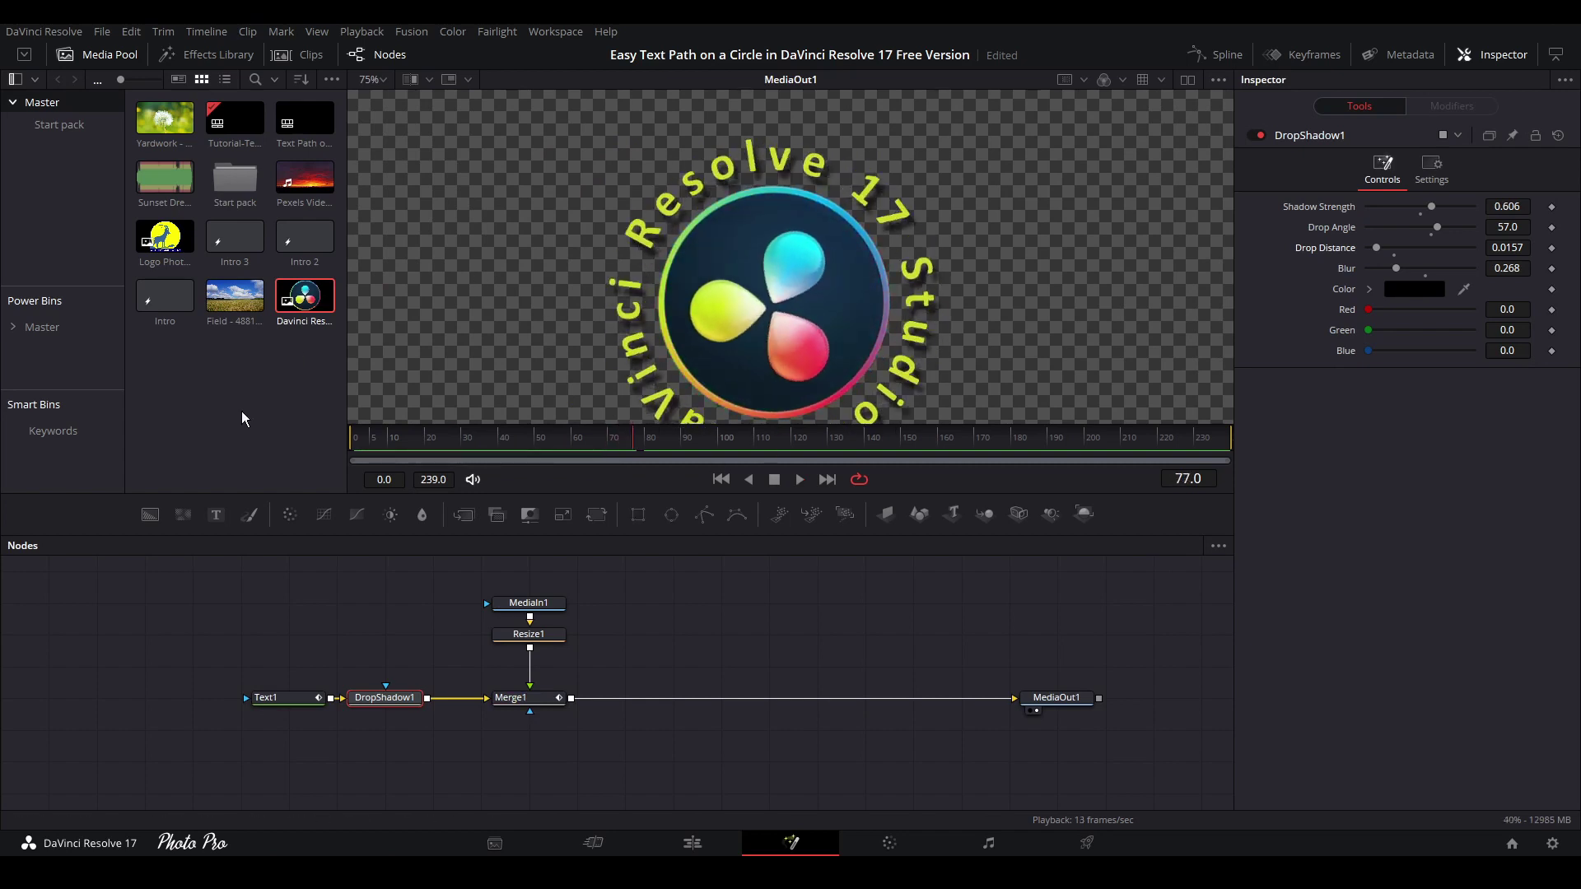
Step: Insert the Yardwork dandelion clip before MediaOut1 and swap Merge2's inputs so it's the background
left_click_drag(165, 117, 576, 702)
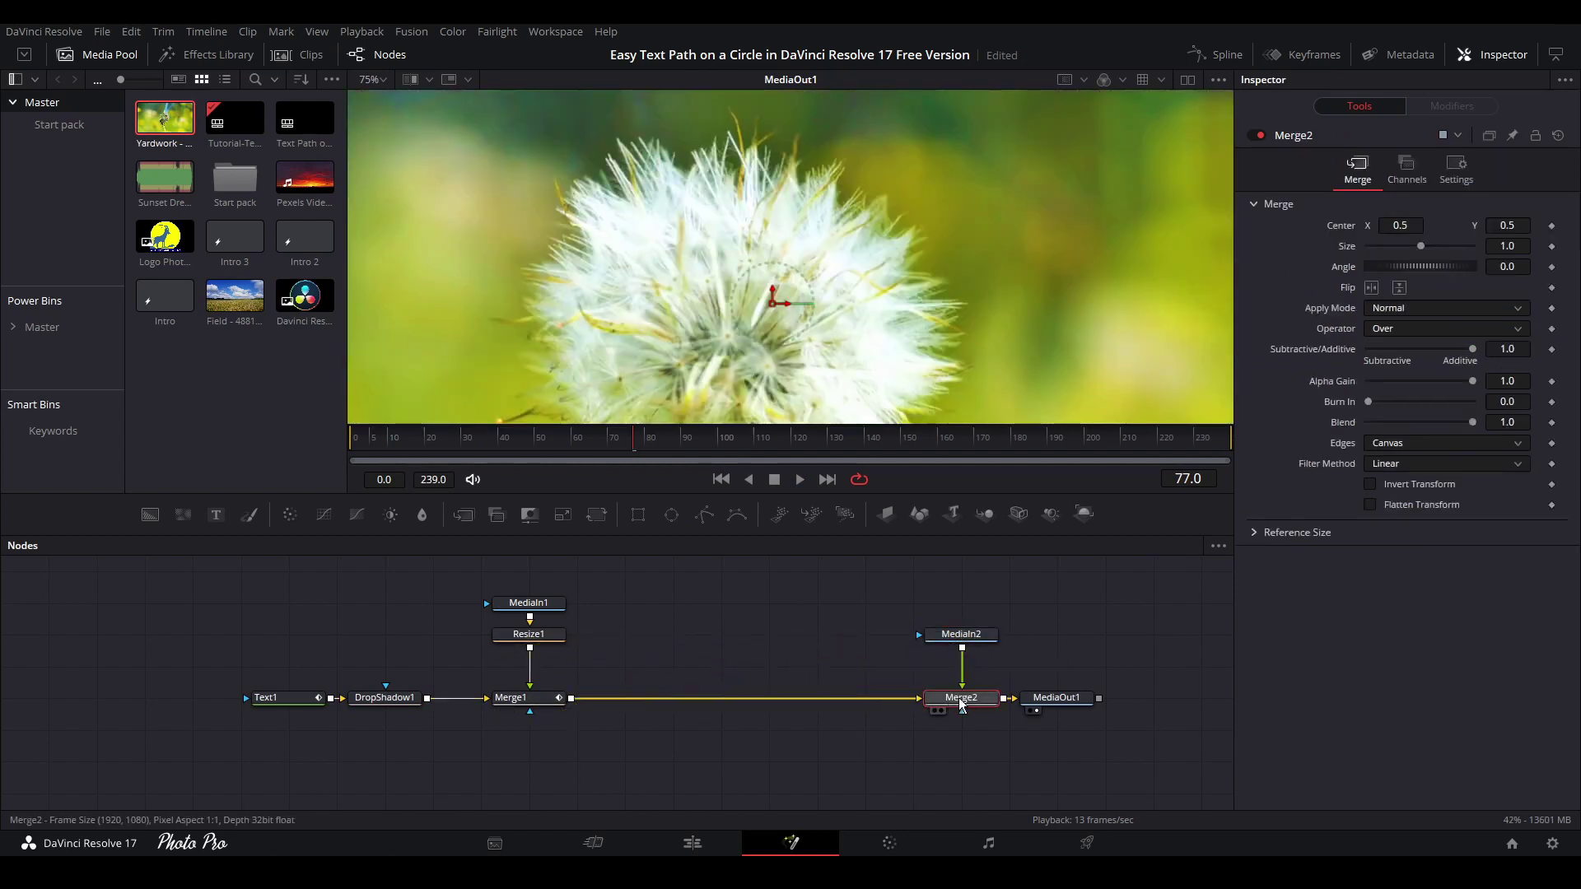
key("ctrl+t")
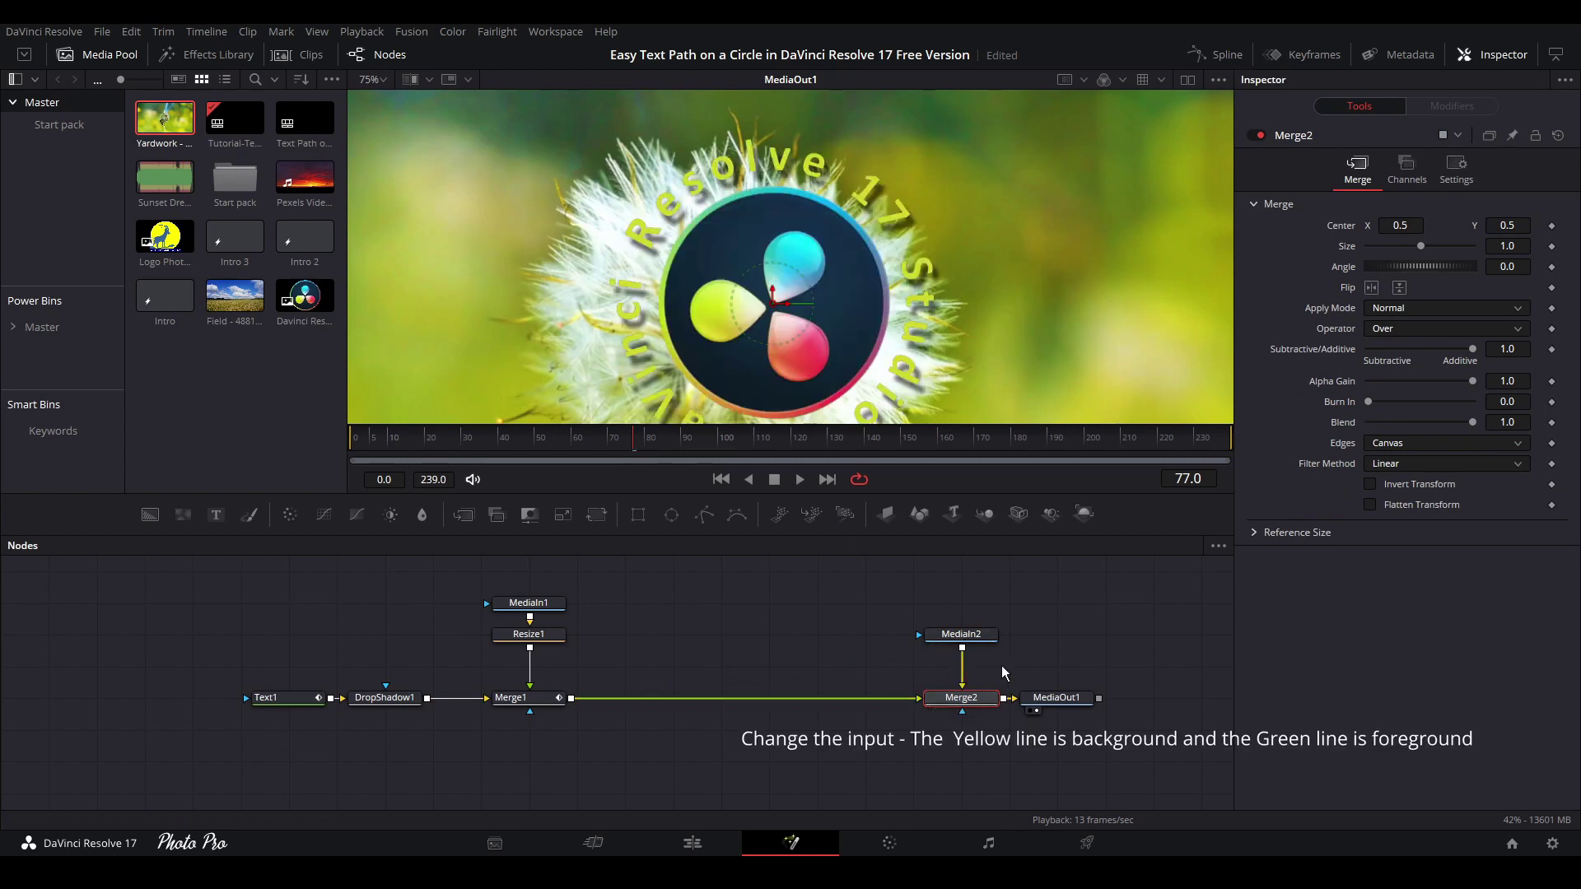
scroll(845, 277, "down", 2)
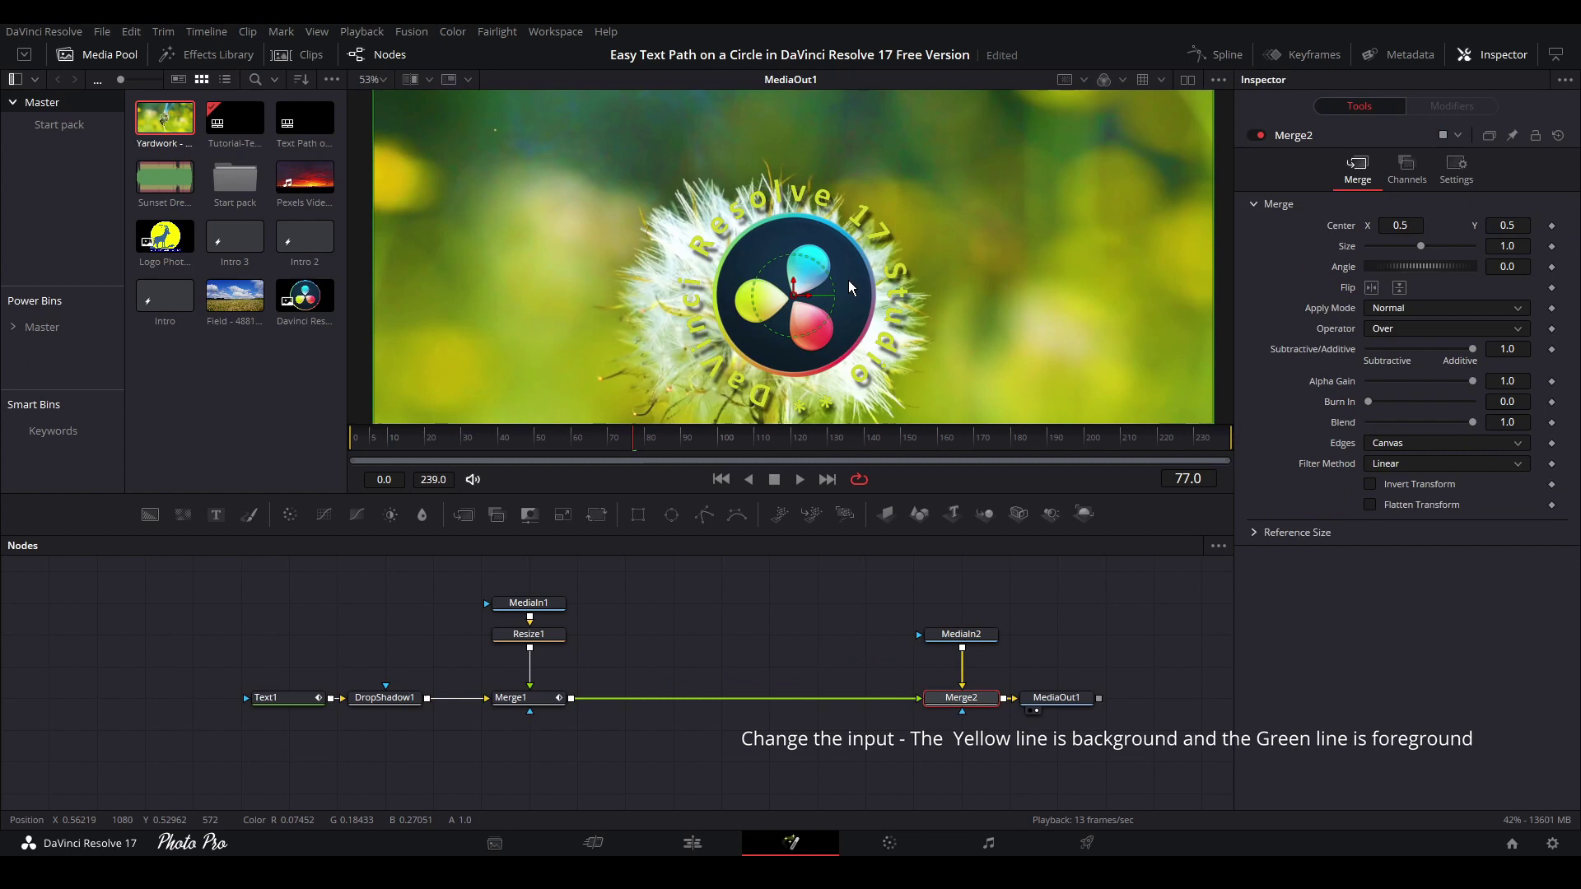
scroll(793, 317, "down", 3)
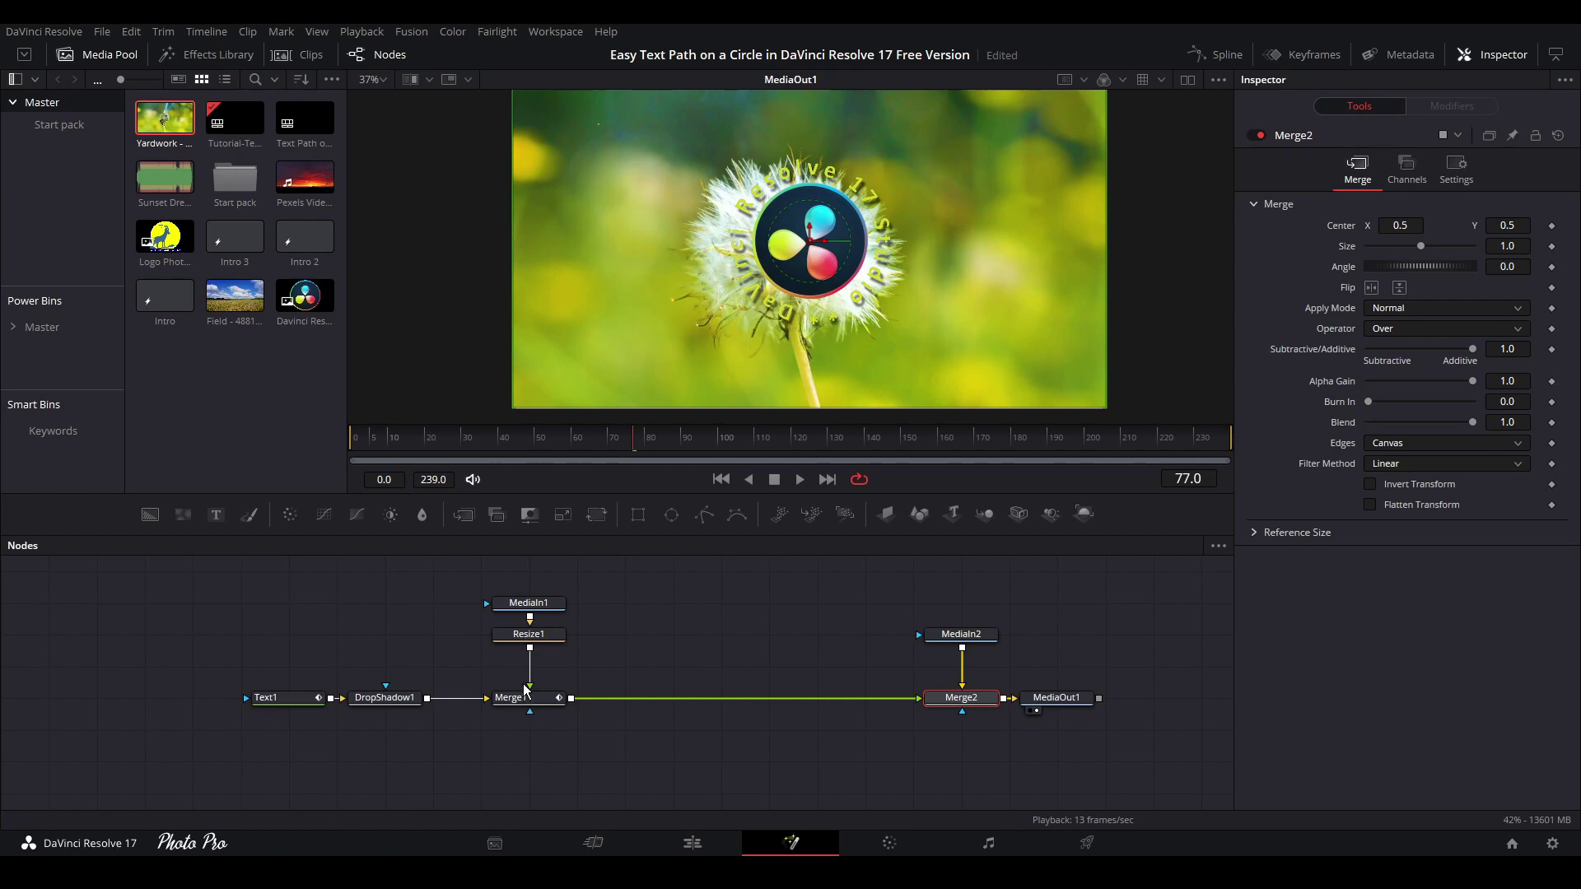
Step: Recolour Text1 light blue by eyedropping the logo's blue, then play back the composite
left_click(299, 700)
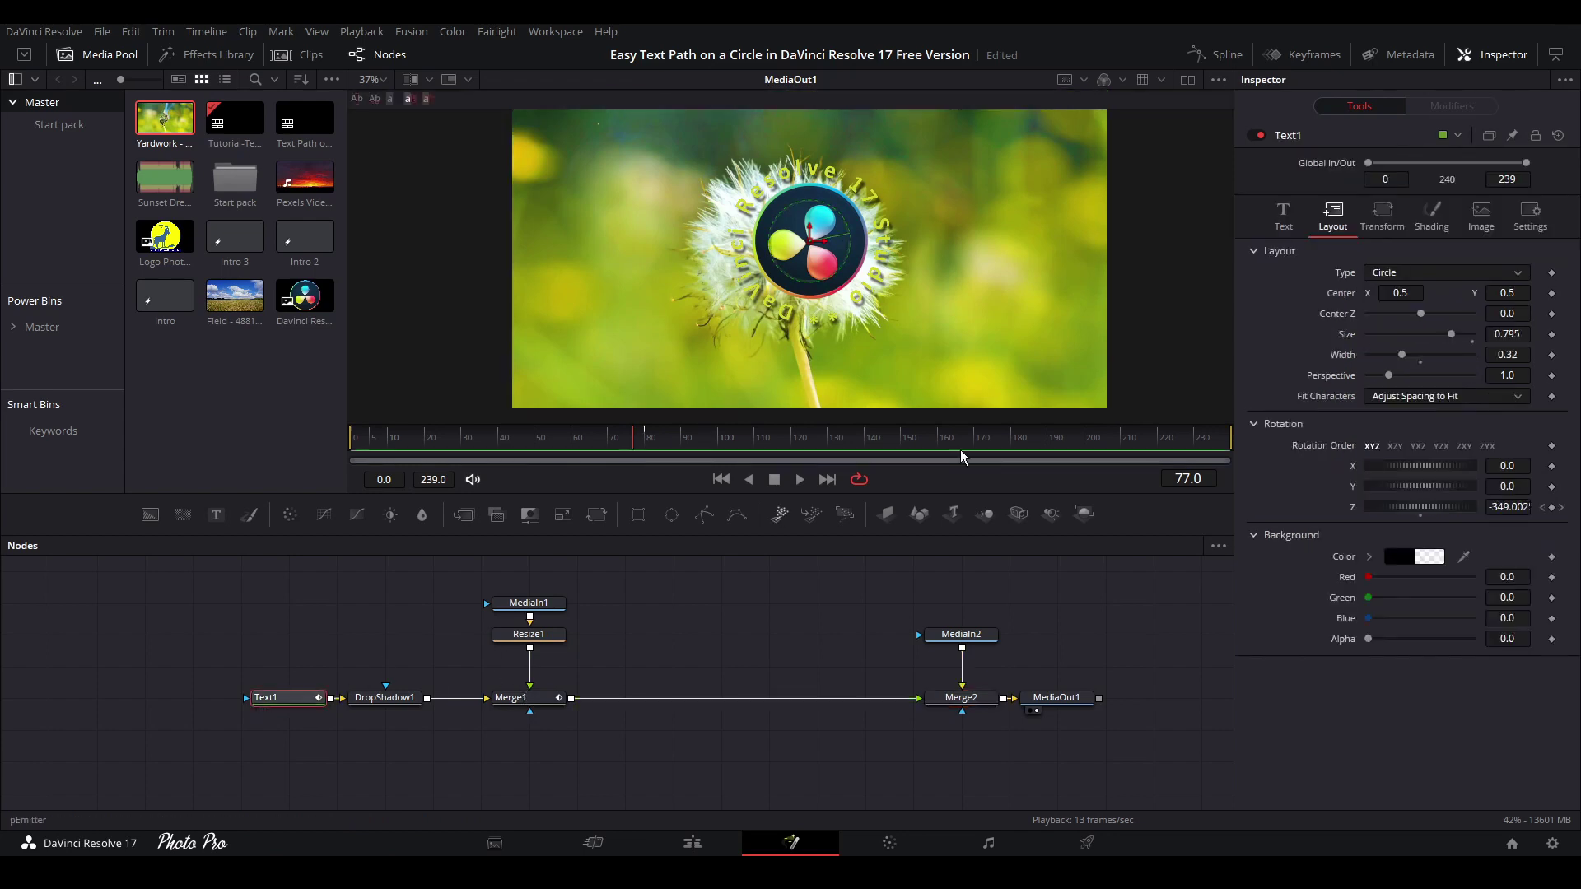
left_click(1283, 216)
left_click_drag(1443, 436, 829, 216)
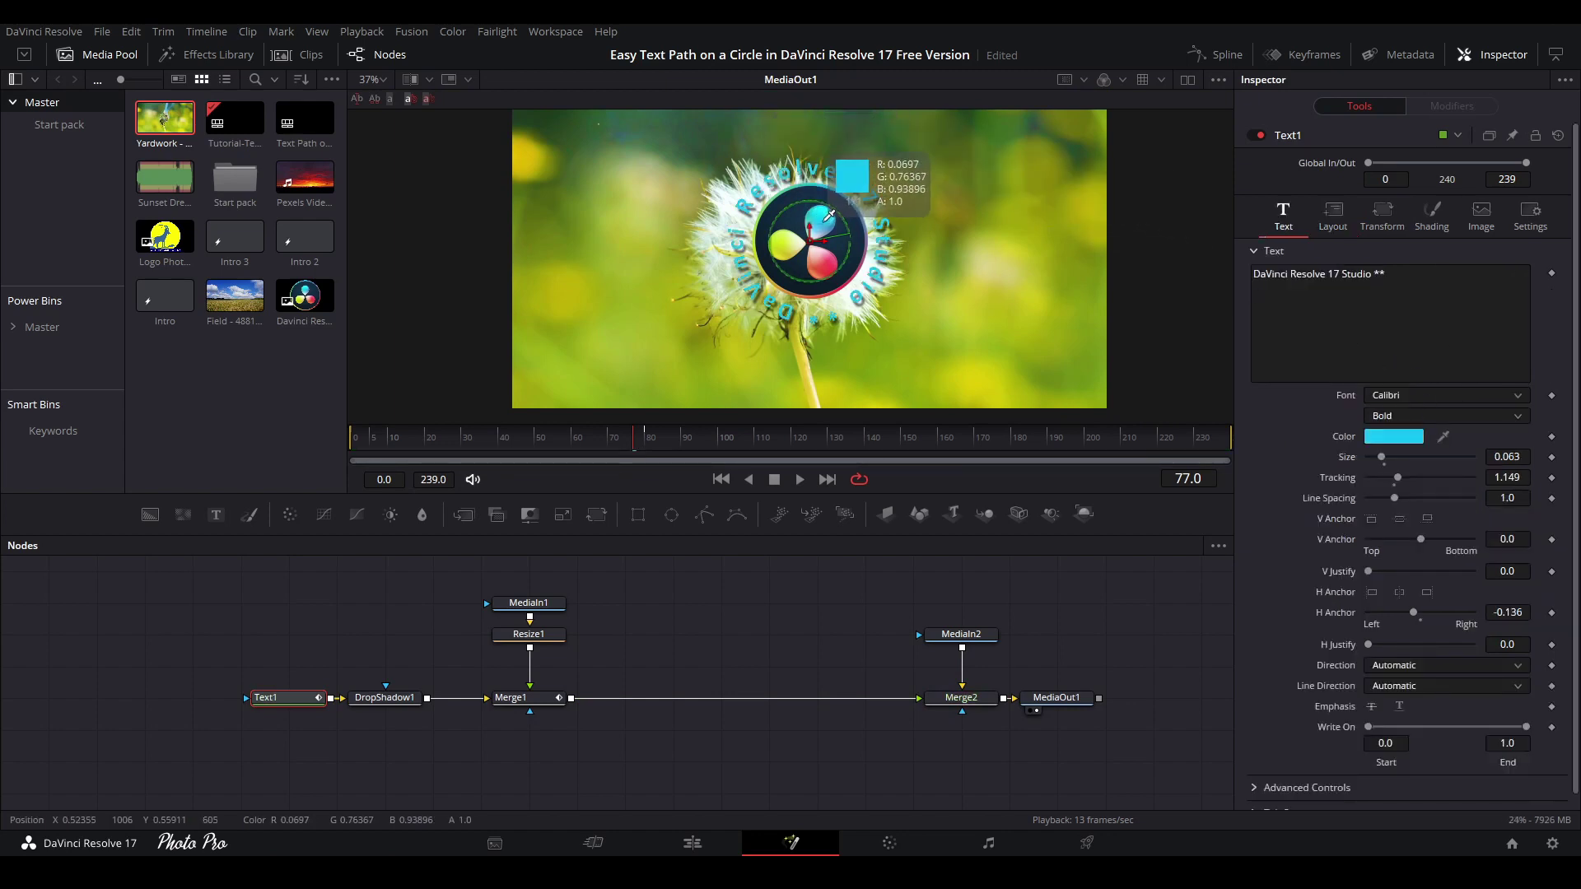
left_click(799, 480)
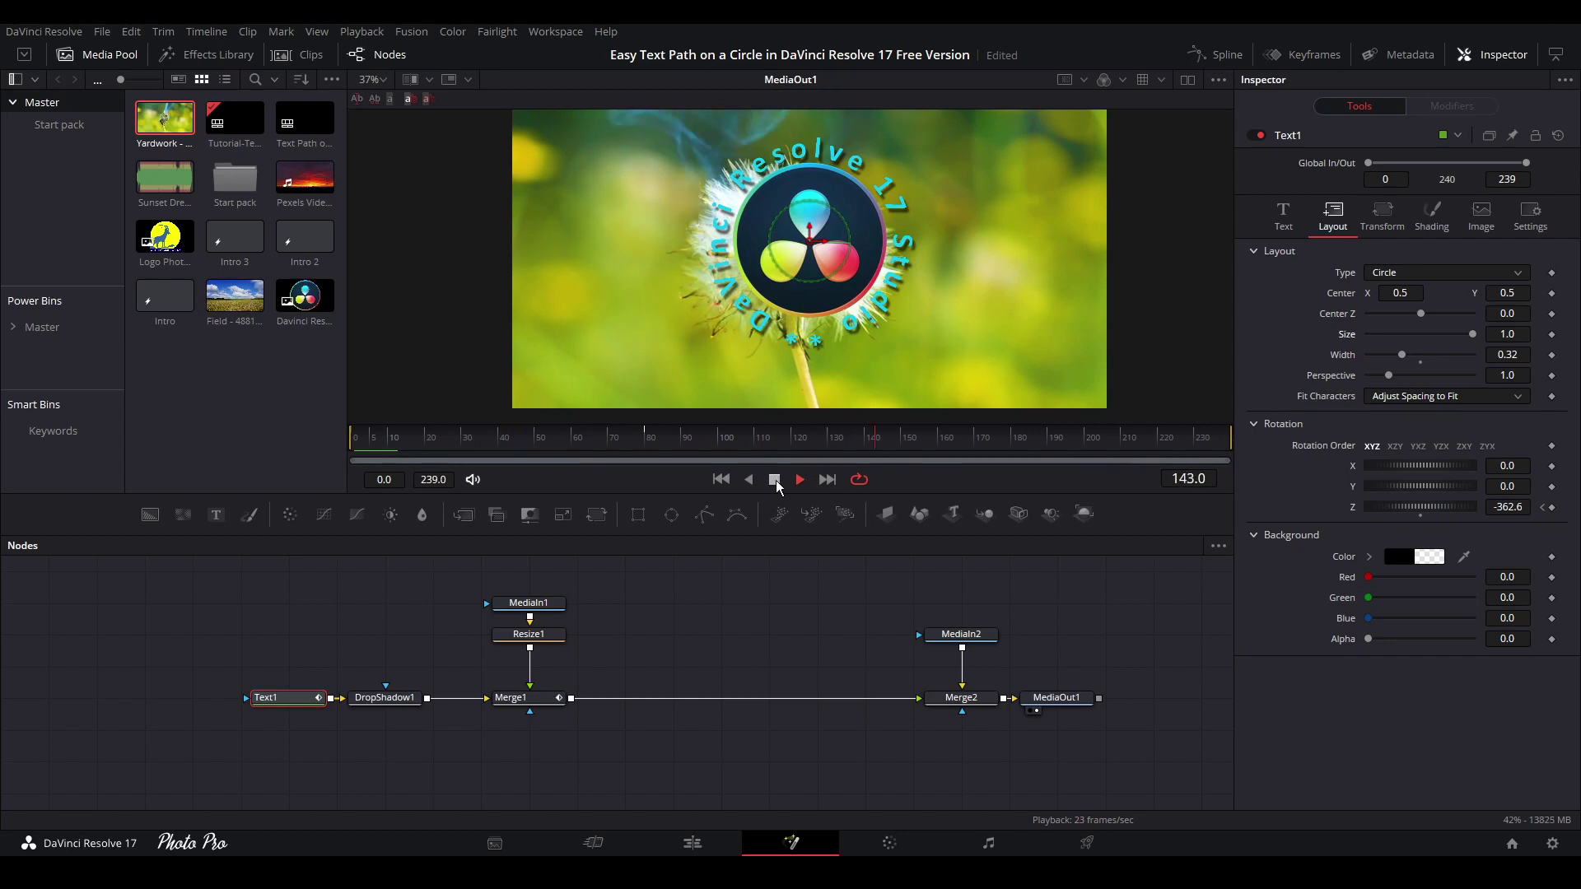
left_click(775, 480)
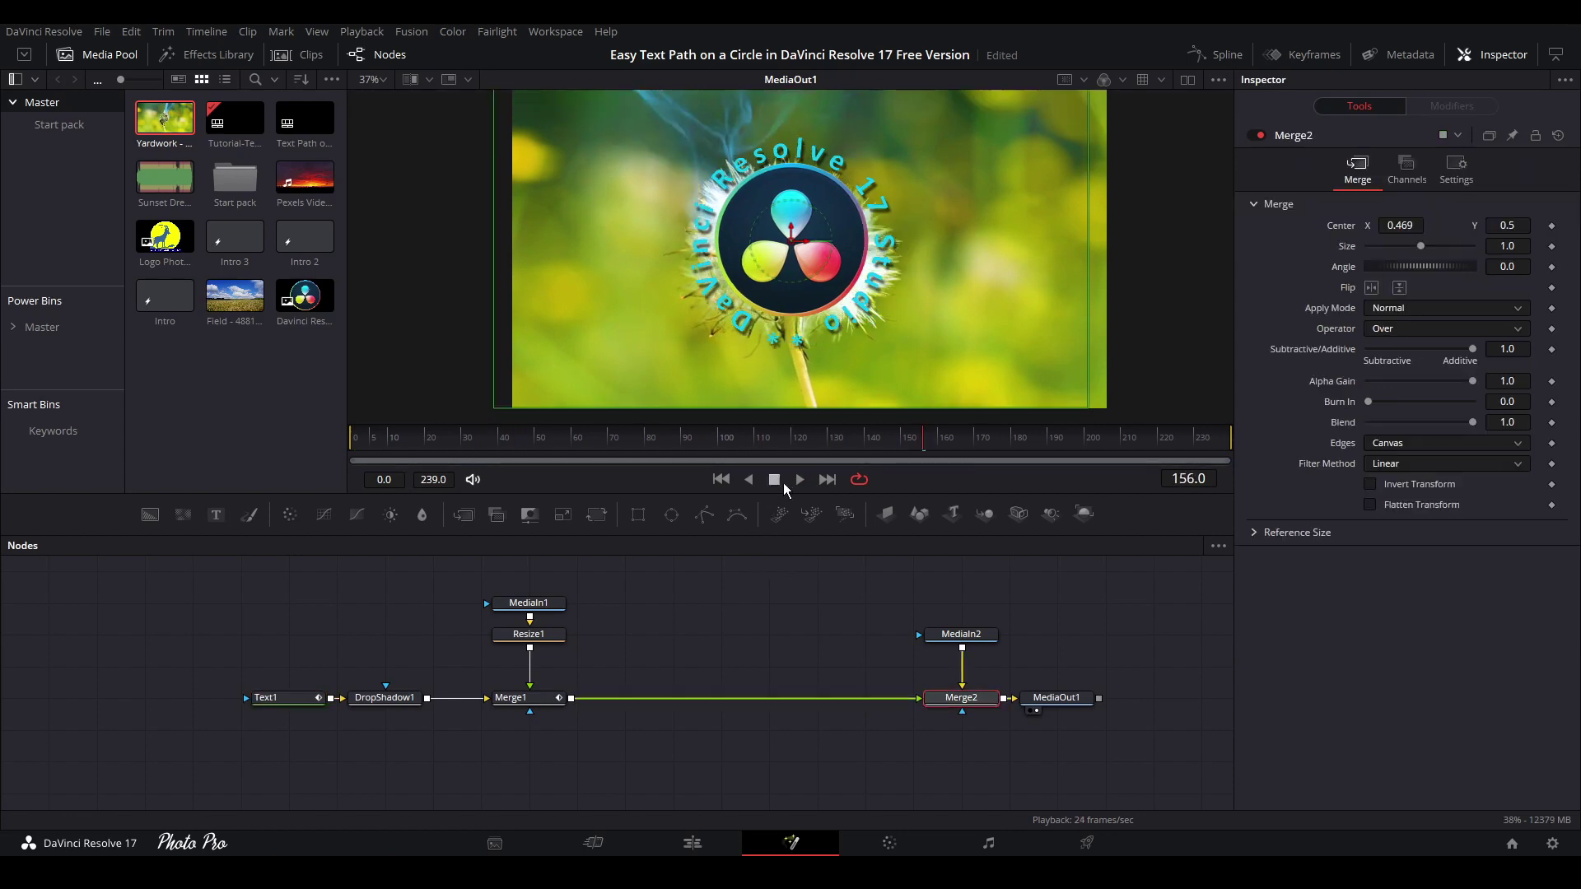
left_click(806, 481)
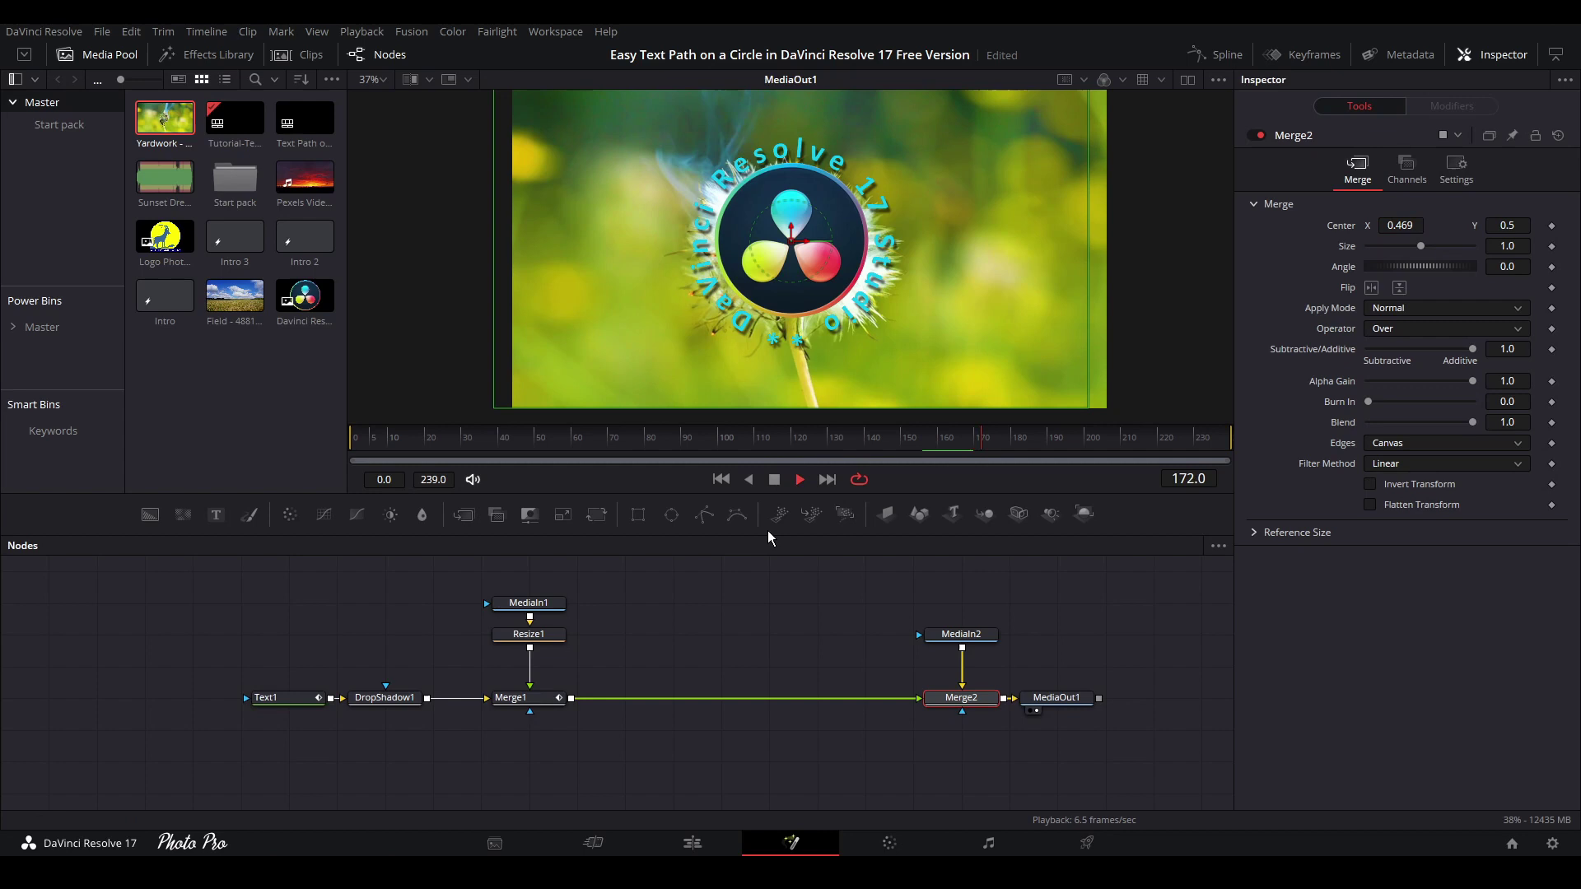
left_click(769, 485)
Step: Switch to the Edit page and rewind the playhead to 01:00:00:00 on the Fusion Composition timeline
left_click(692, 843)
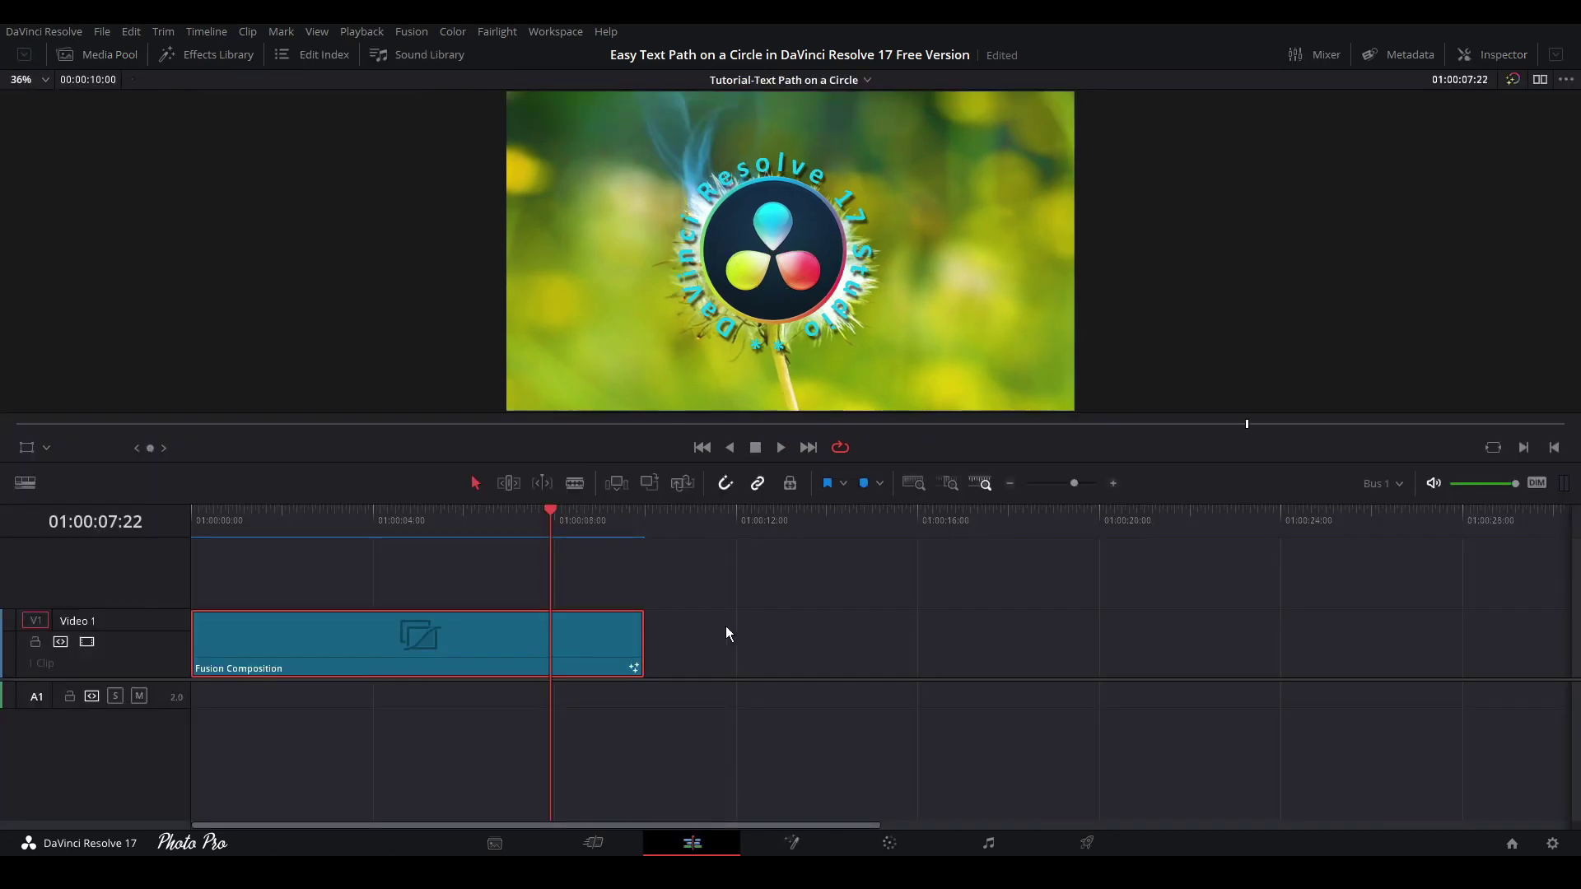
left_click(194, 515)
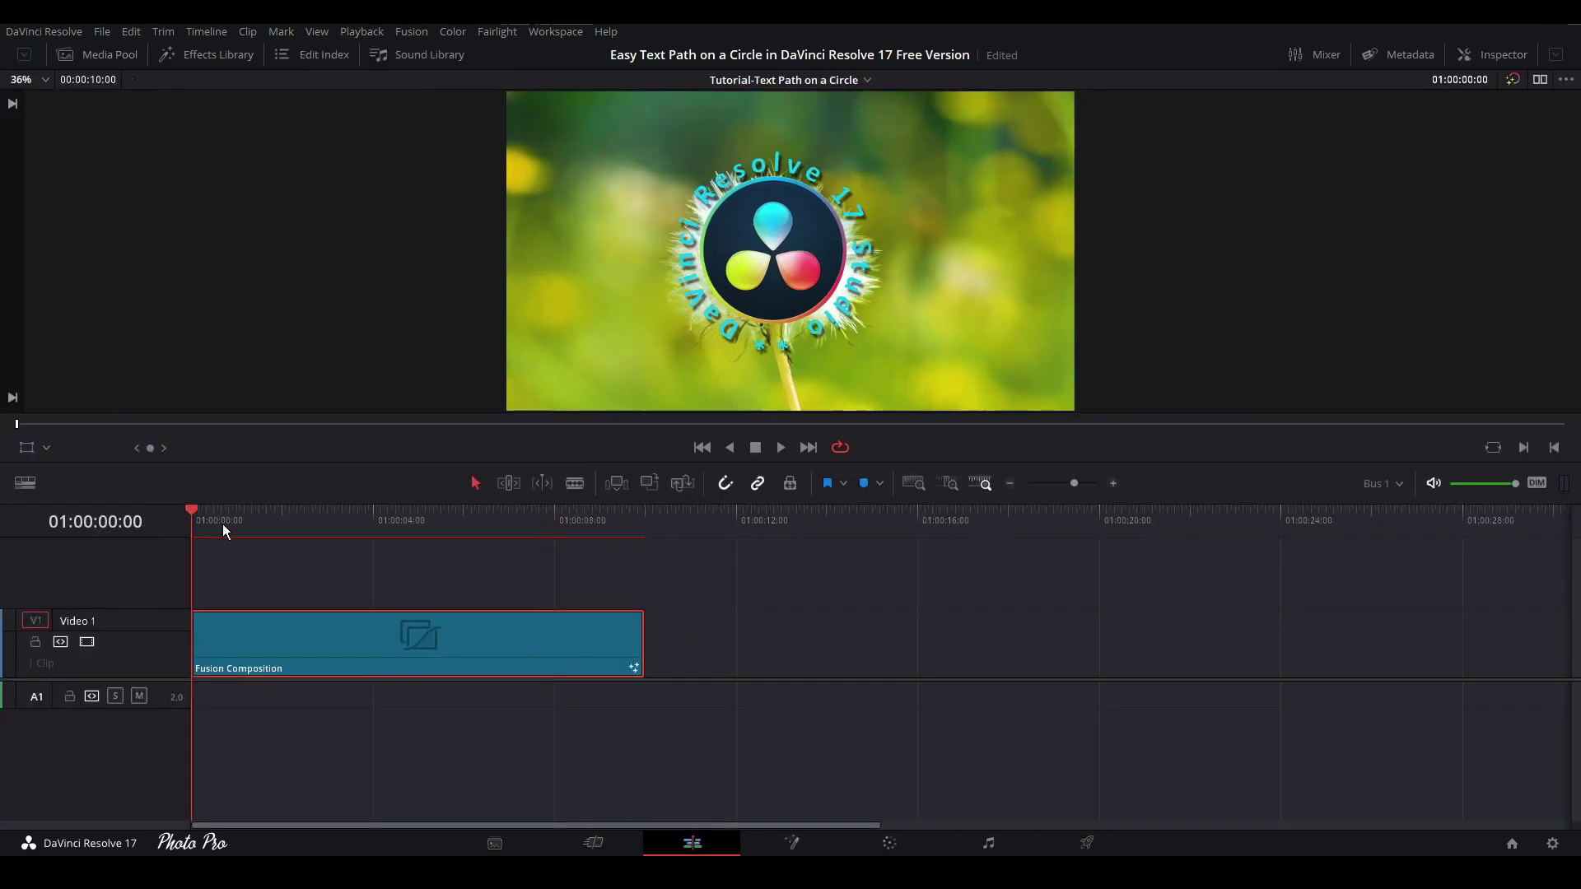